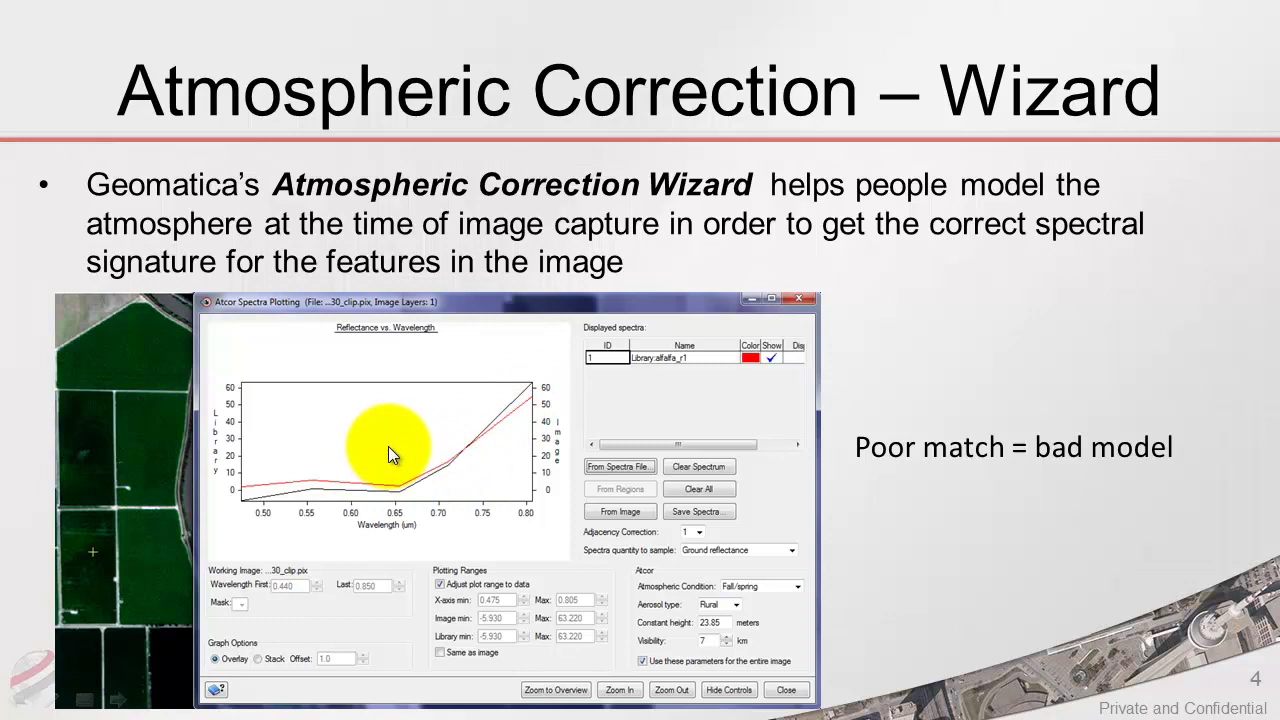
Advance the slideshow to slide 5, the good-match slide.
{"action": "key", "text": "Right"}
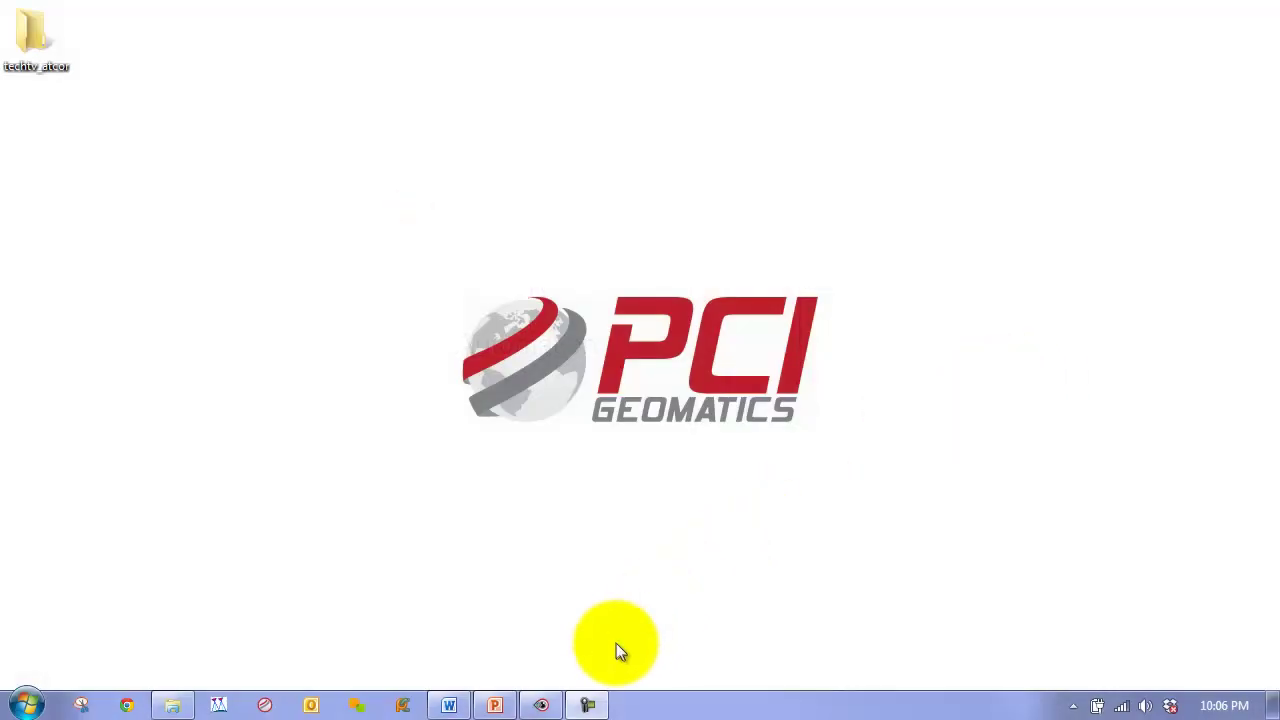
Toggle the 07-11-2014_DN layer on and off against September, zoomed to the full overview.
{"action": "left_click", "coordinate": [541, 705]}
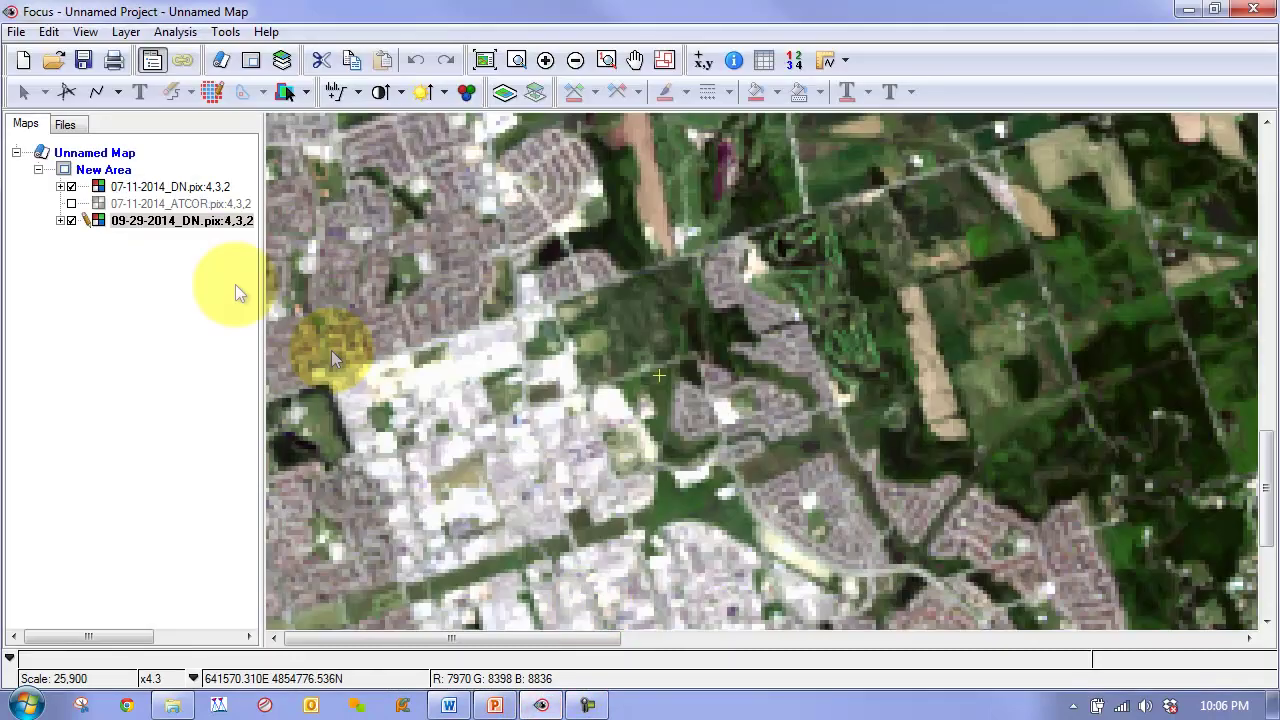
{"action": "left_click", "coordinate": [71, 187]}
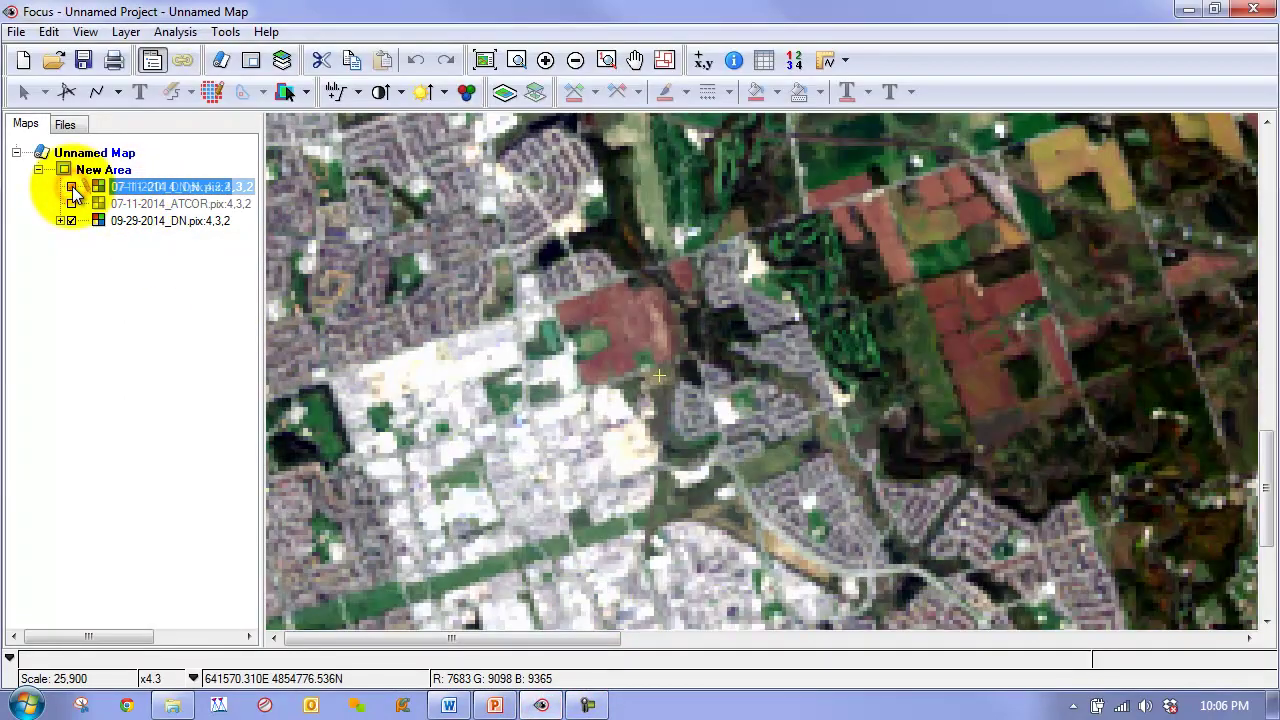
{"action": "left_click", "coordinate": [71, 187]}
{"action": "left_click", "coordinate": [484, 60]}
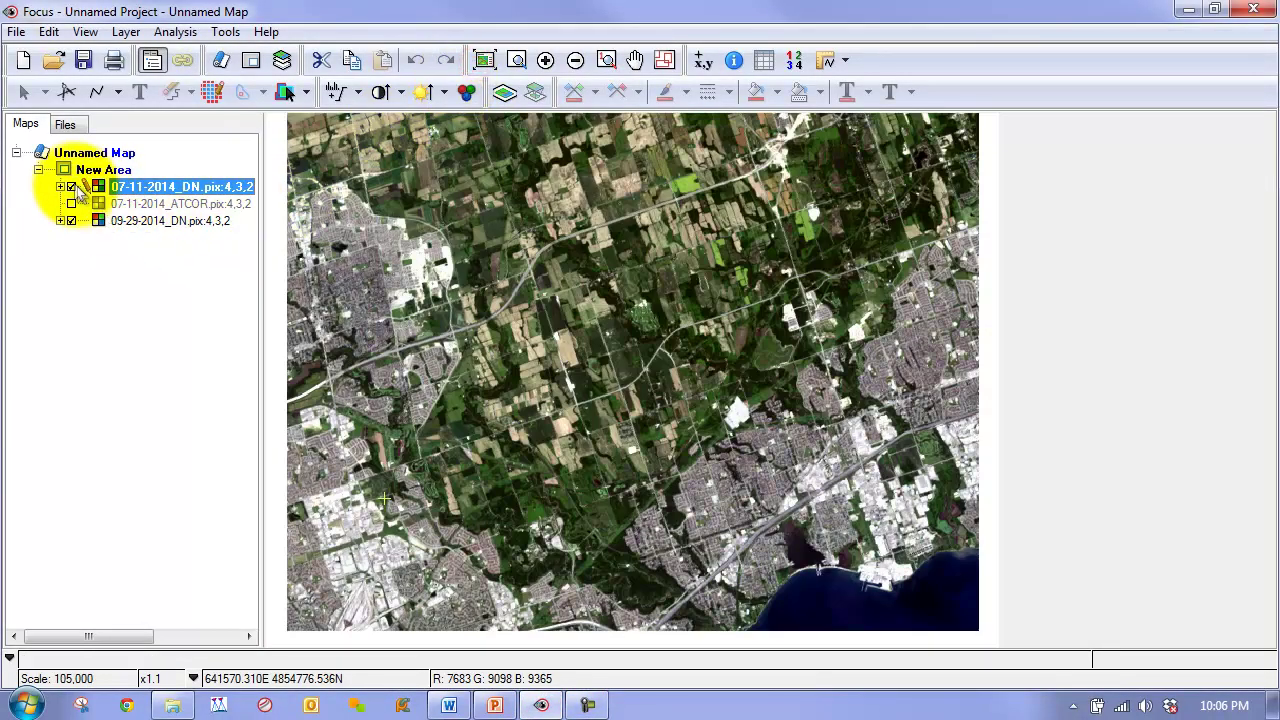
{"action": "left_click", "coordinate": [71, 187]}
{"action": "left_click", "coordinate": [71, 187]}
{"action": "left_click", "coordinate": [71, 187]}
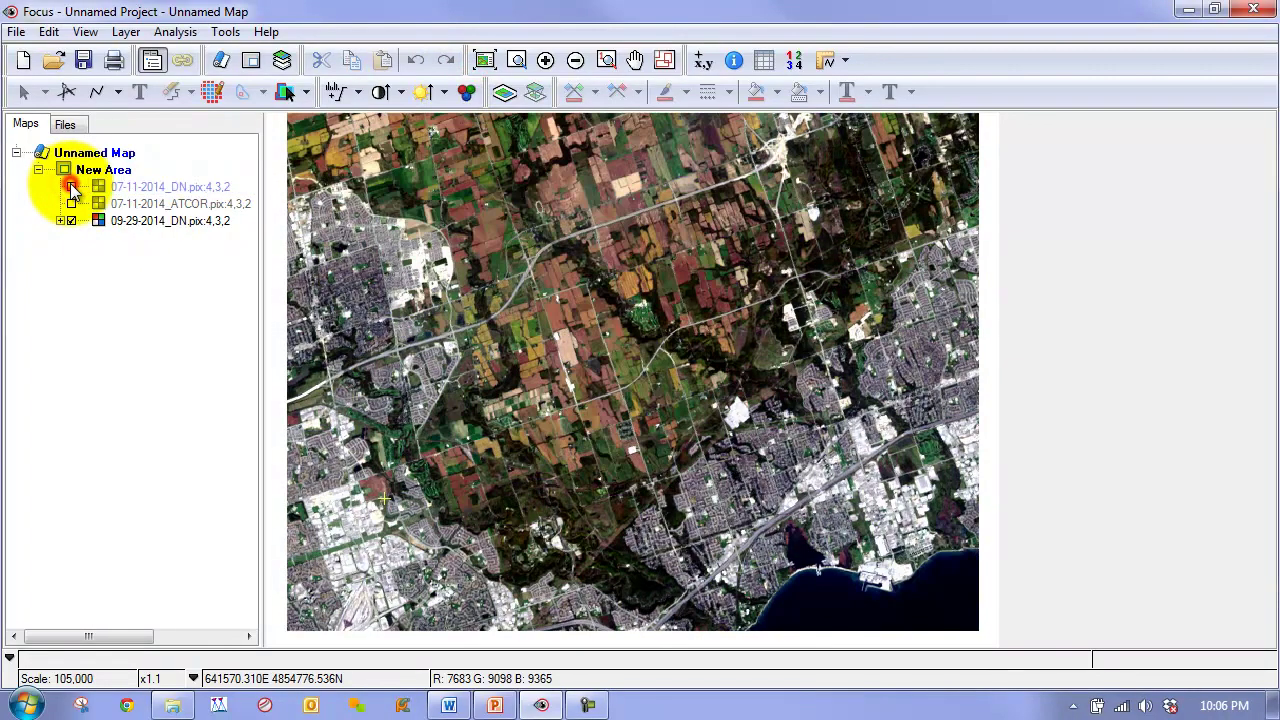
{"action": "left_click", "coordinate": [71, 187]}
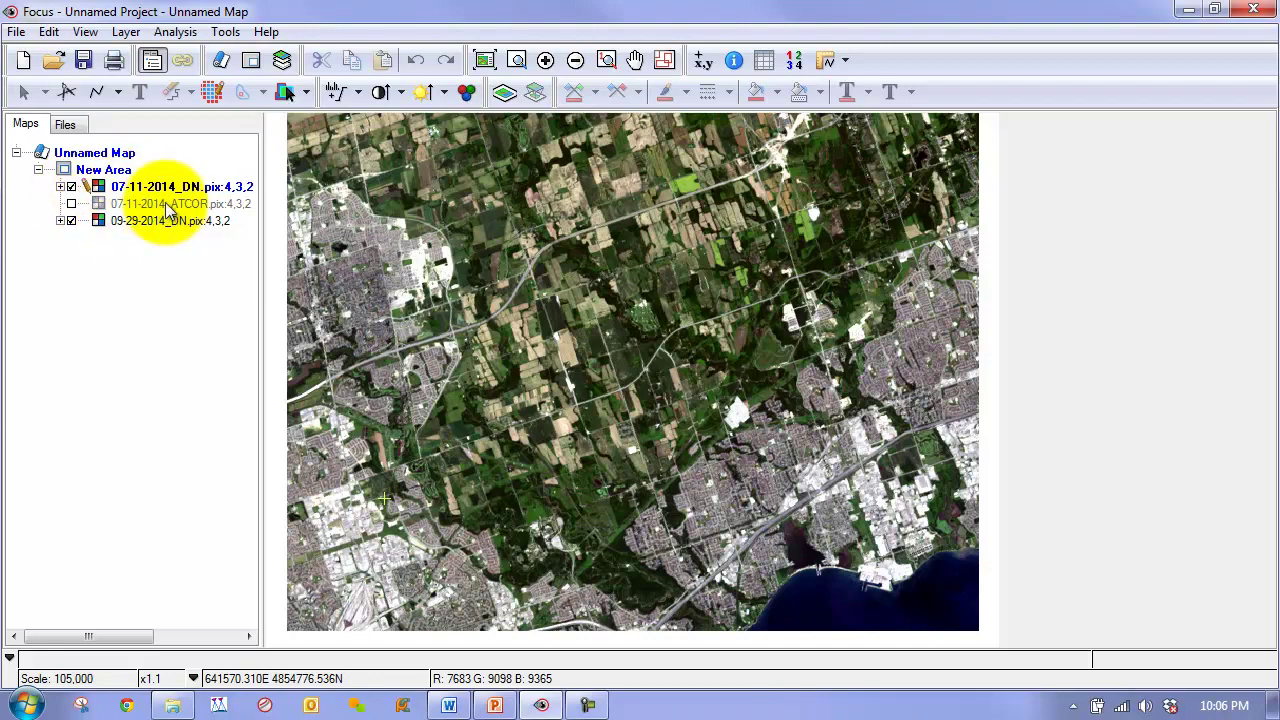
Hide 07-11-2014_DN so only 09-29-2014_DN shows, and select the 09-29-2014_DN layer.
{"action": "left_click_drag", "start_coordinate": [155, 190], "coordinate": [75, 193]}
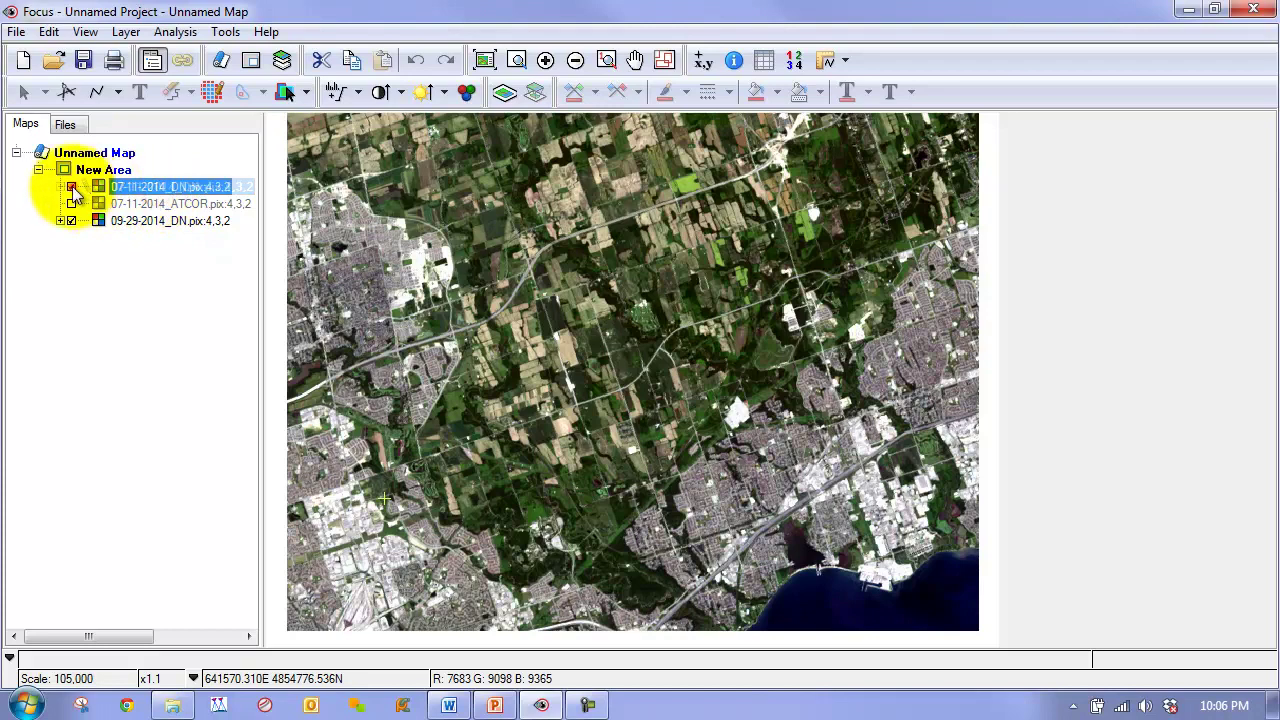
{"action": "left_click", "coordinate": [71, 187]}
{"action": "left_click", "coordinate": [128, 222]}
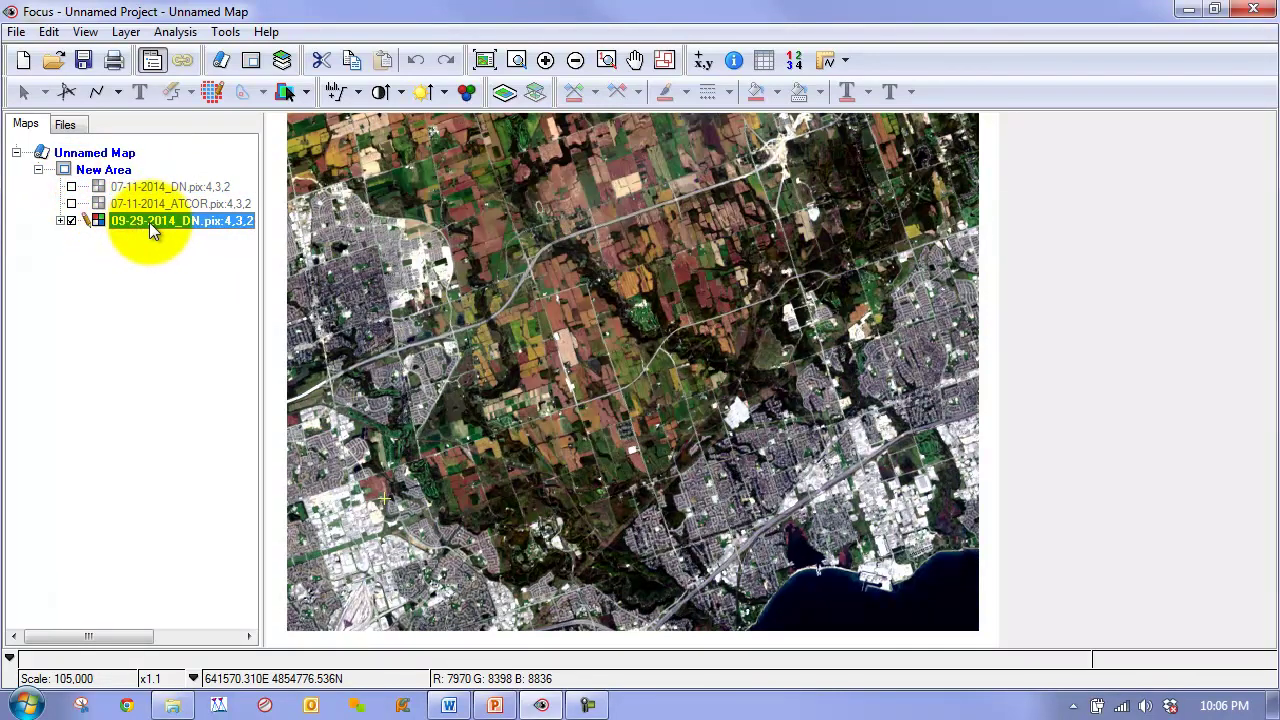
Start ATCOR Ground Reflectance with 09-29-2014_DN.pix as input and accept its band setup.
{"action": "left_click", "coordinate": [176, 33]}
{"action": "mouse_move", "coordinate": [200, 86]}
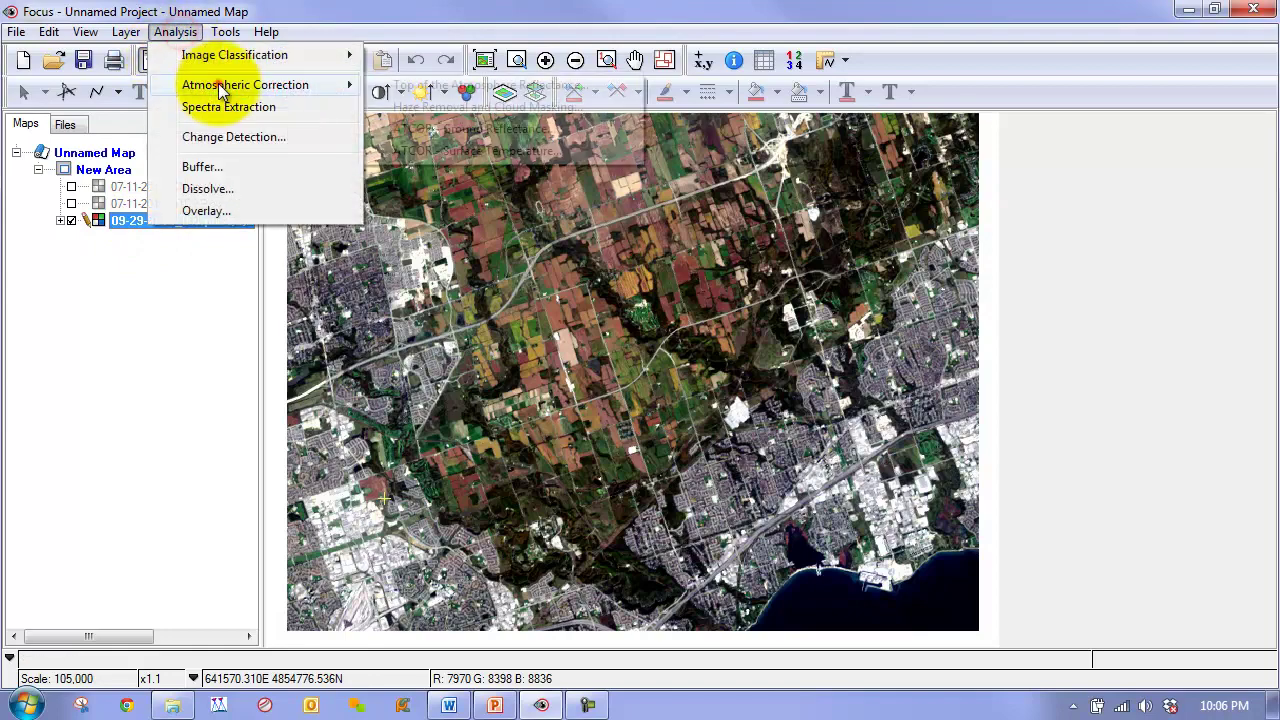
{"action": "left_click", "coordinate": [448, 129]}
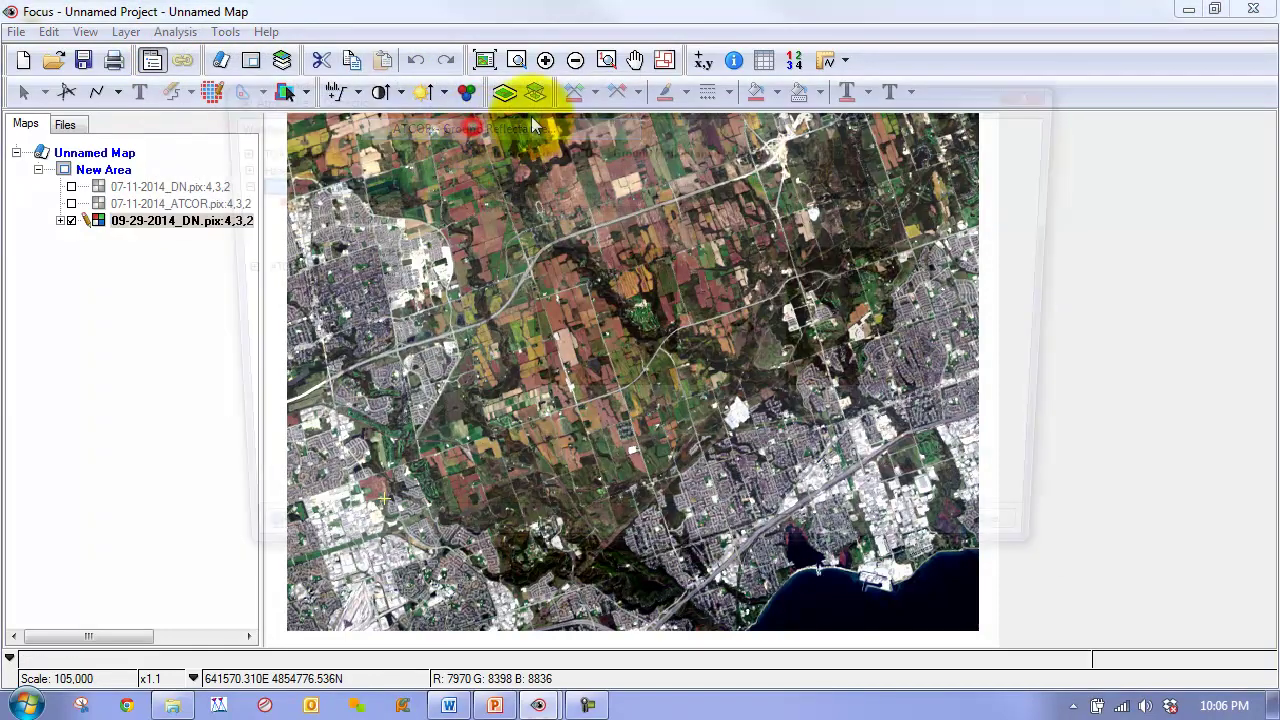
{"action": "left_click", "coordinate": [320, 201]}
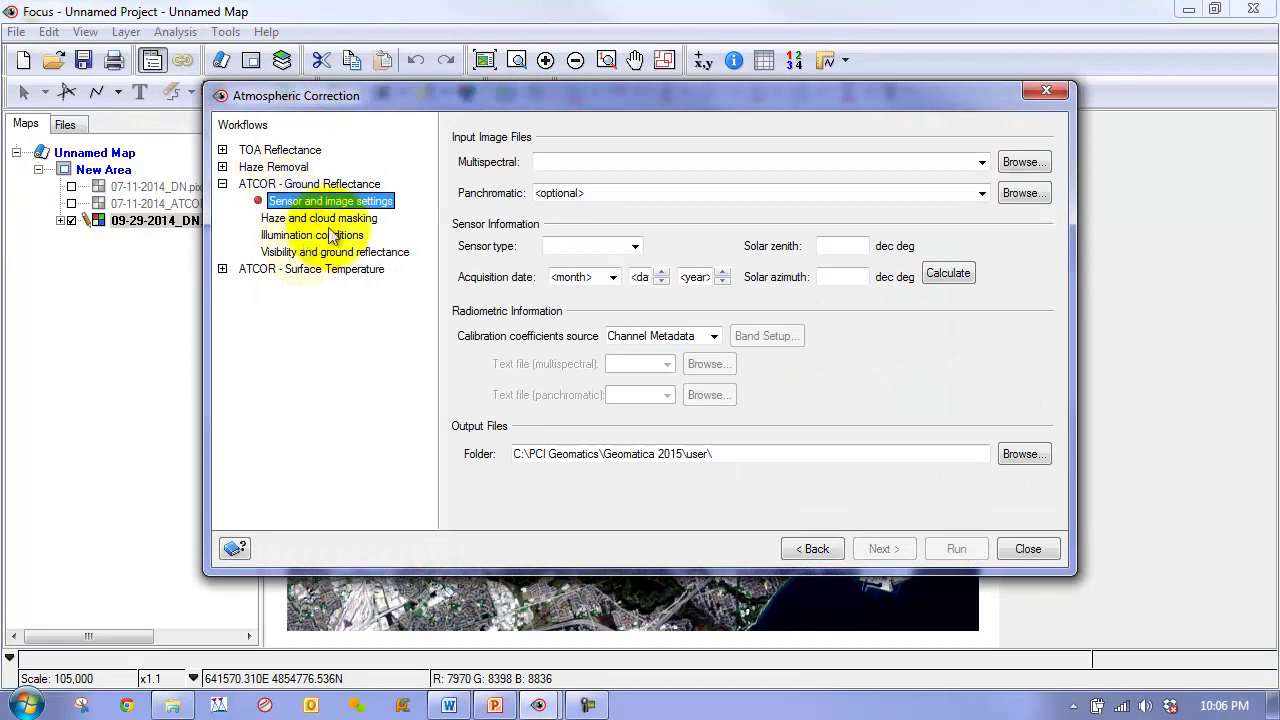
{"action": "left_click", "coordinate": [984, 163]}
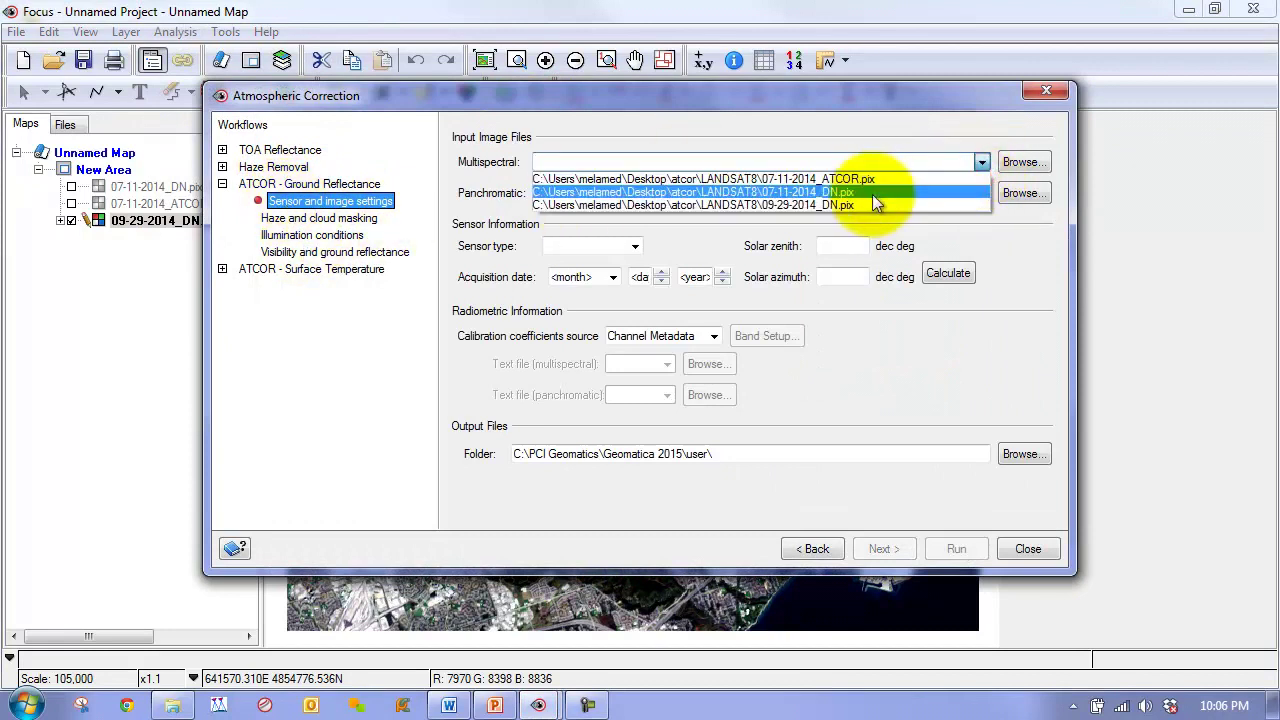
{"action": "left_click", "coordinate": [780, 210]}
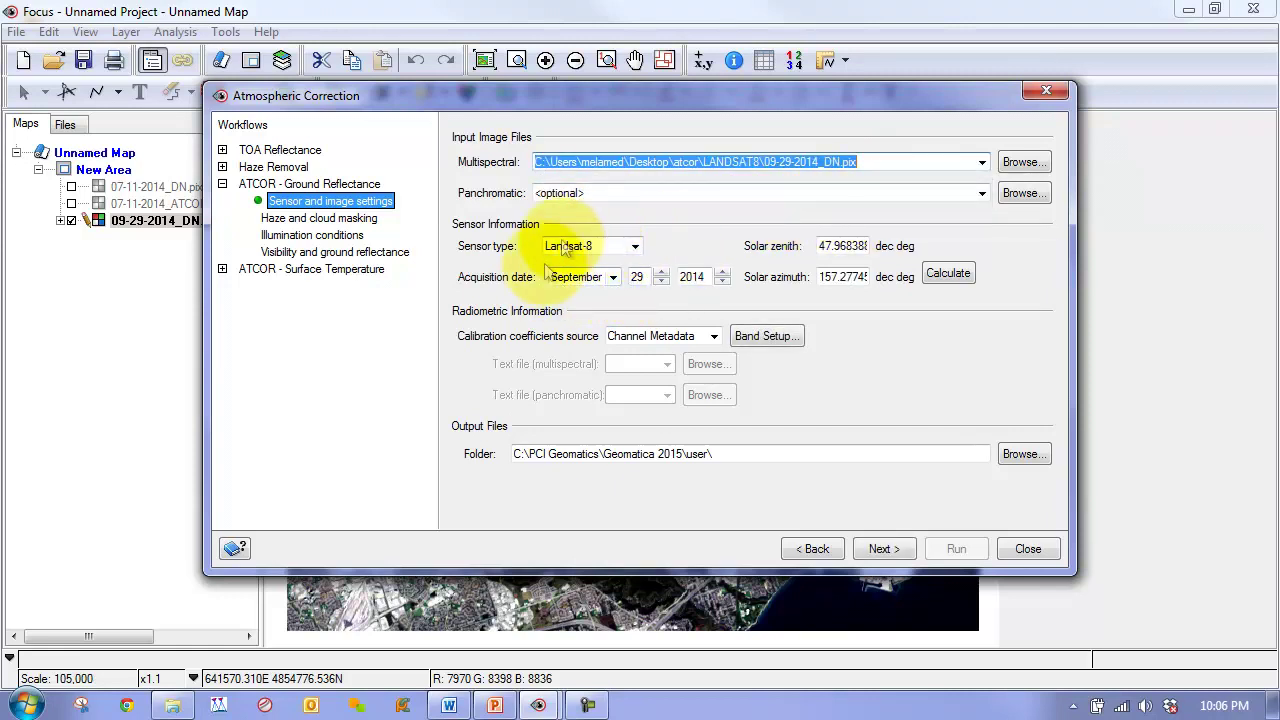
{"action": "left_click", "coordinate": [762, 337]}
{"action": "left_click", "coordinate": [836, 488]}
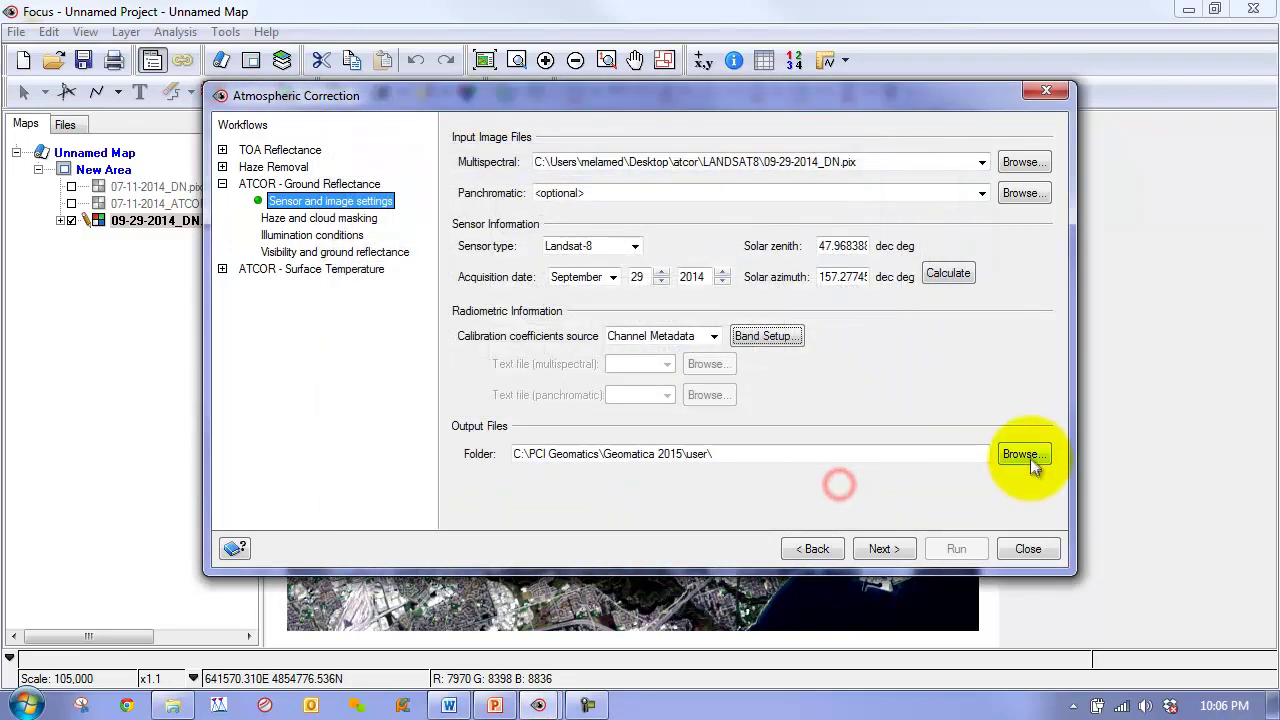
Set the ATCOR output folder to techtv_atcor.
{"action": "left_click", "coordinate": [1024, 454]}
{"action": "left_click_drag", "start_coordinate": [775, 330], "coordinate": [780, 375]}
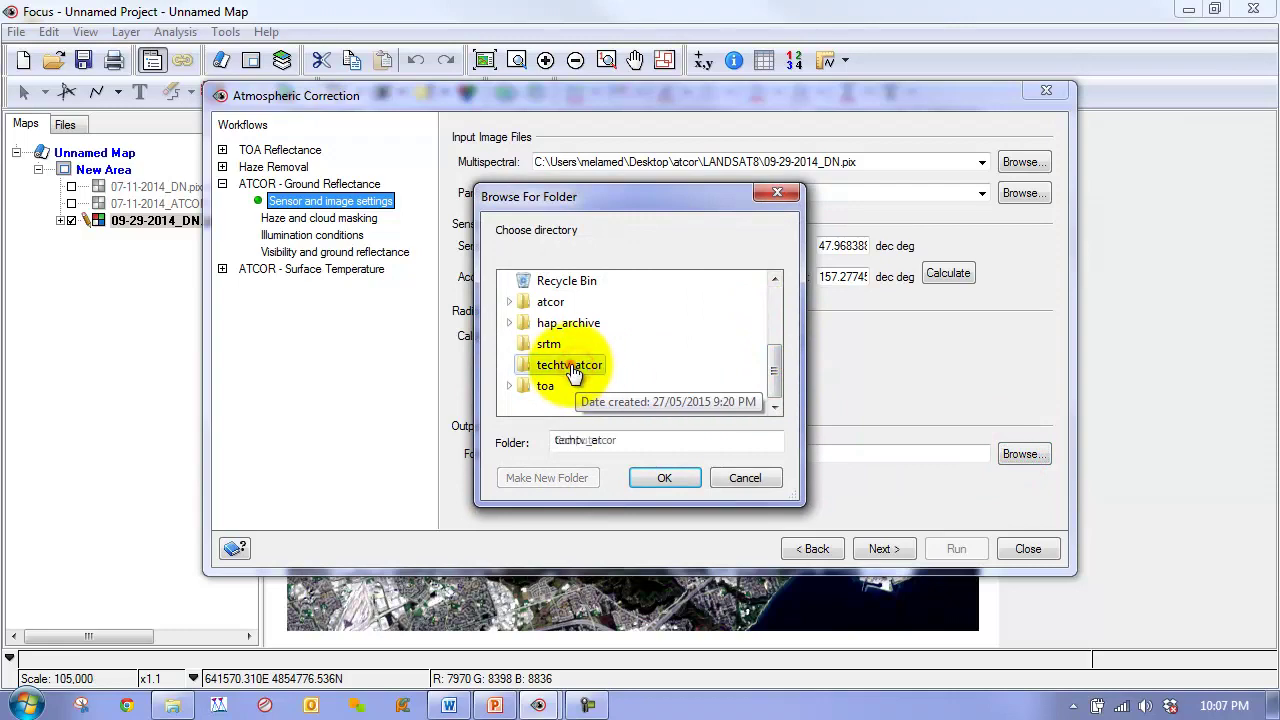
{"action": "left_click", "coordinate": [652, 476]}
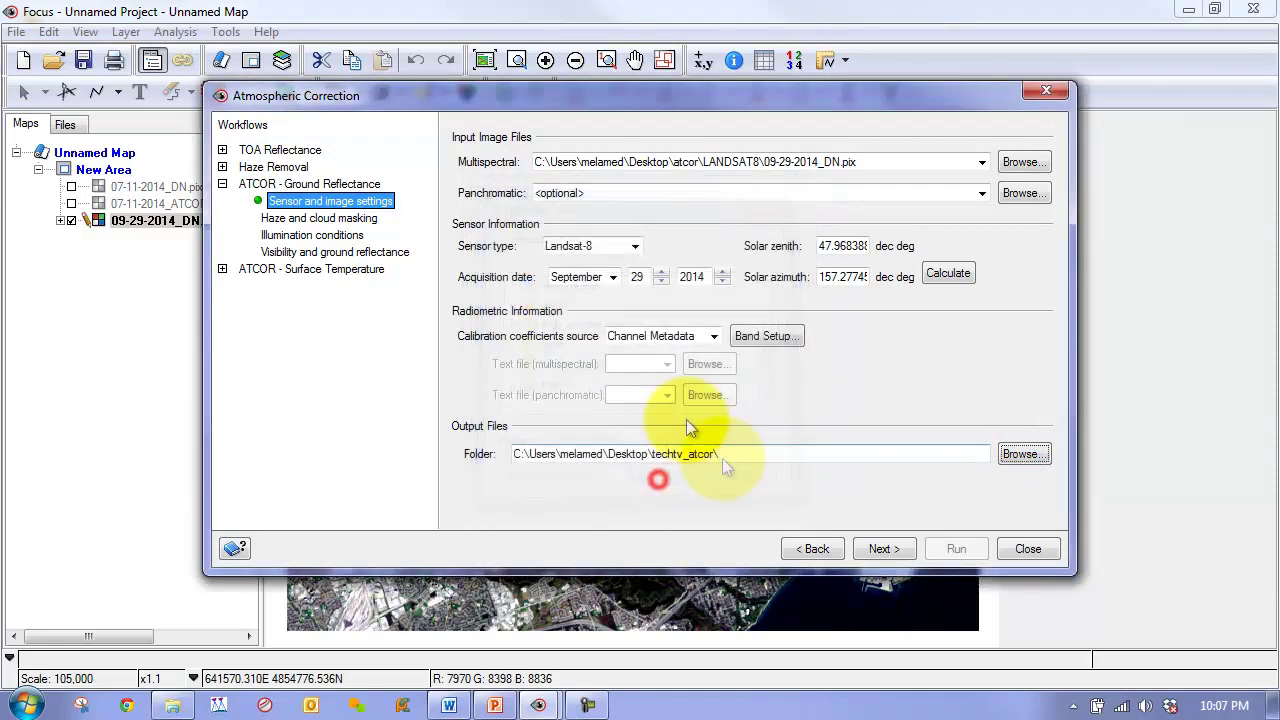
Omit cloud and water masks, disable haze removal, and open the spectral plot at the visibility step.
{"action": "left_click", "coordinate": [880, 548]}
{"action": "left_click", "coordinate": [464, 256]}
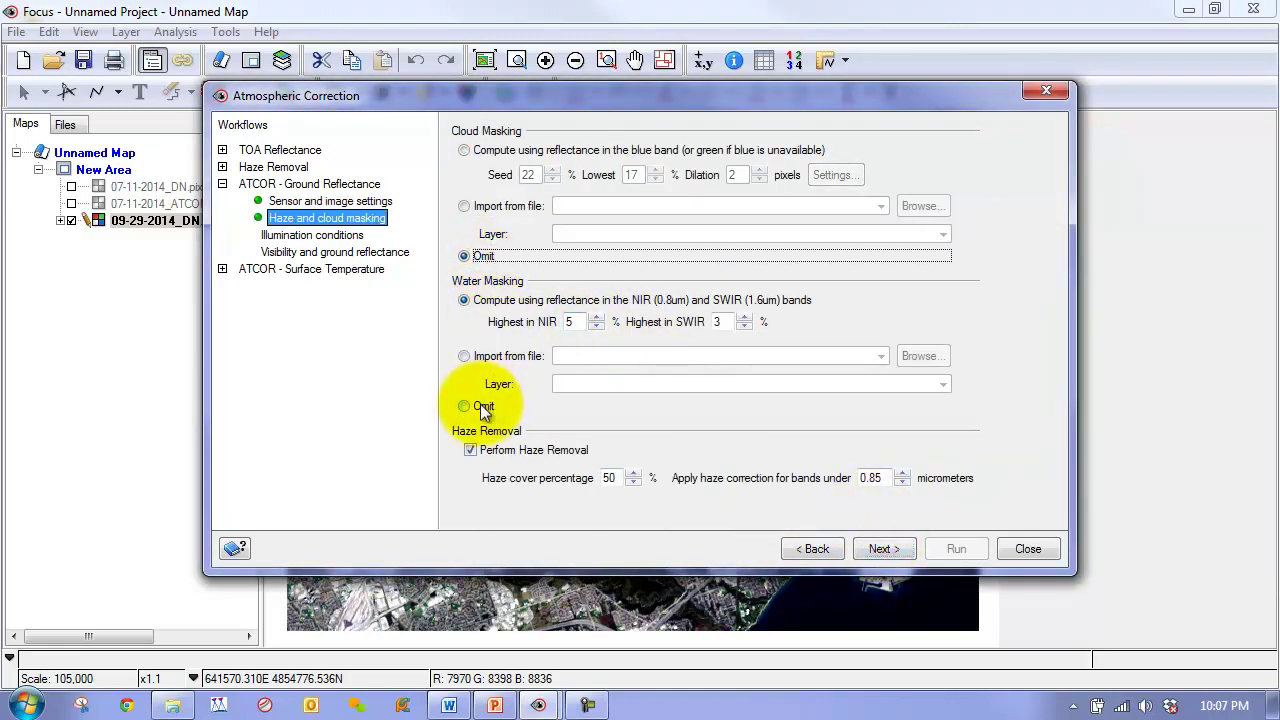
{"action": "left_click", "coordinate": [481, 408]}
{"action": "left_click", "coordinate": [472, 450]}
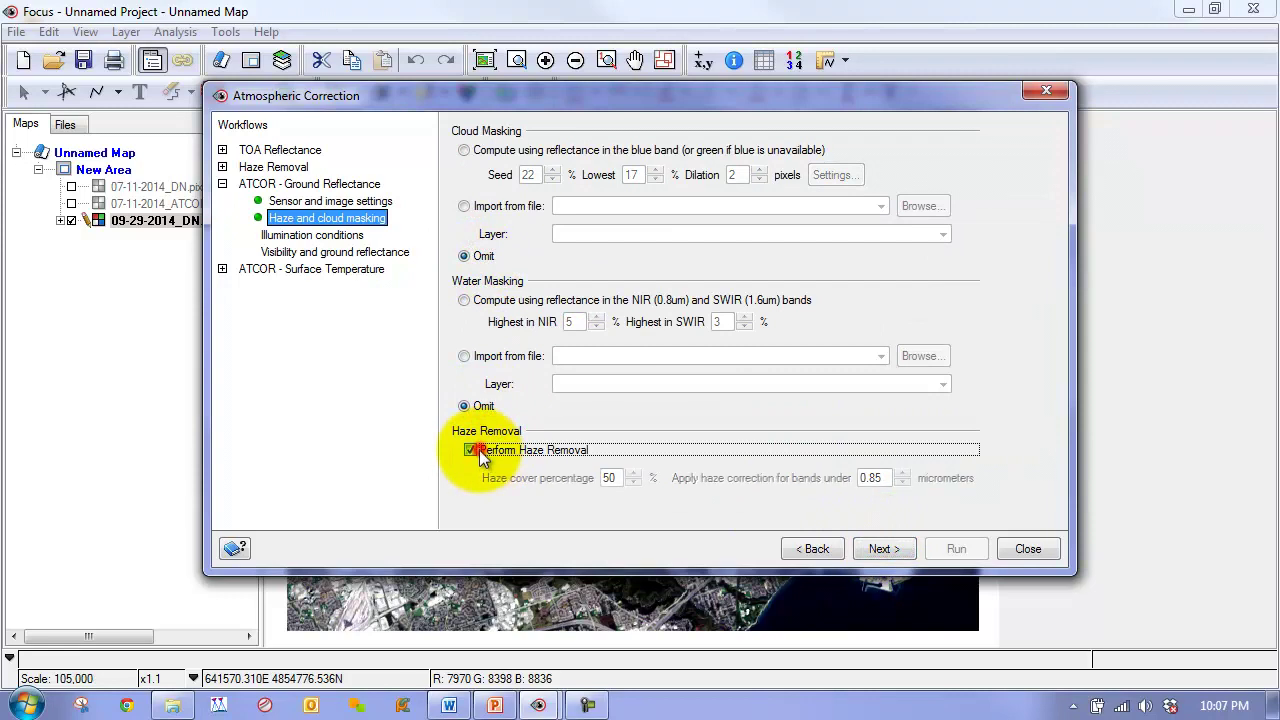
{"action": "left_click", "coordinate": [884, 549]}
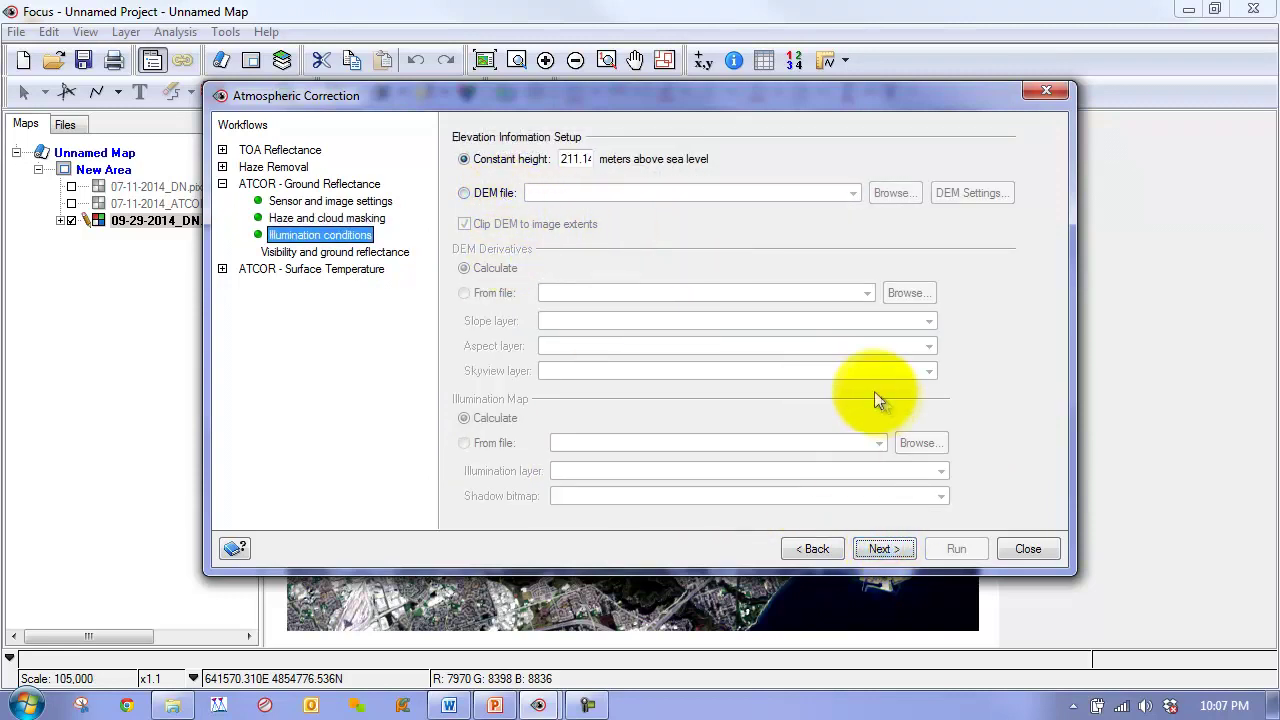
{"action": "left_click", "coordinate": [886, 549]}
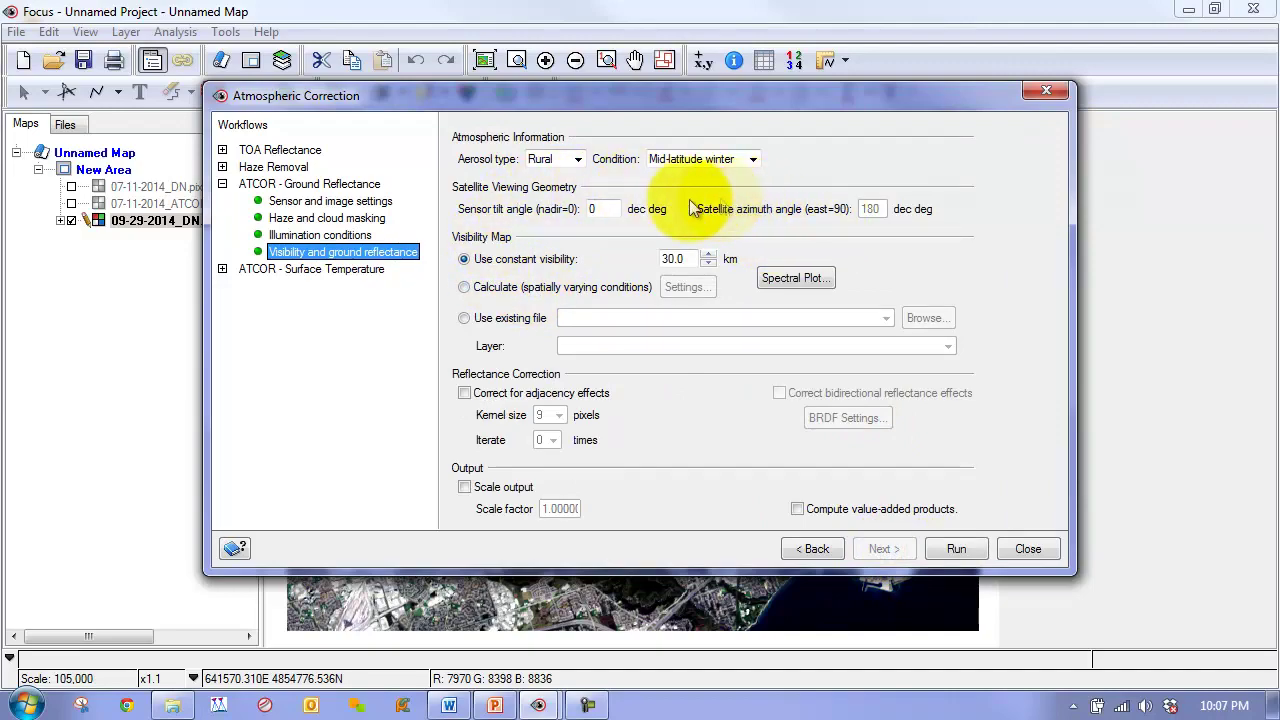
{"action": "left_click", "coordinate": [797, 278]}
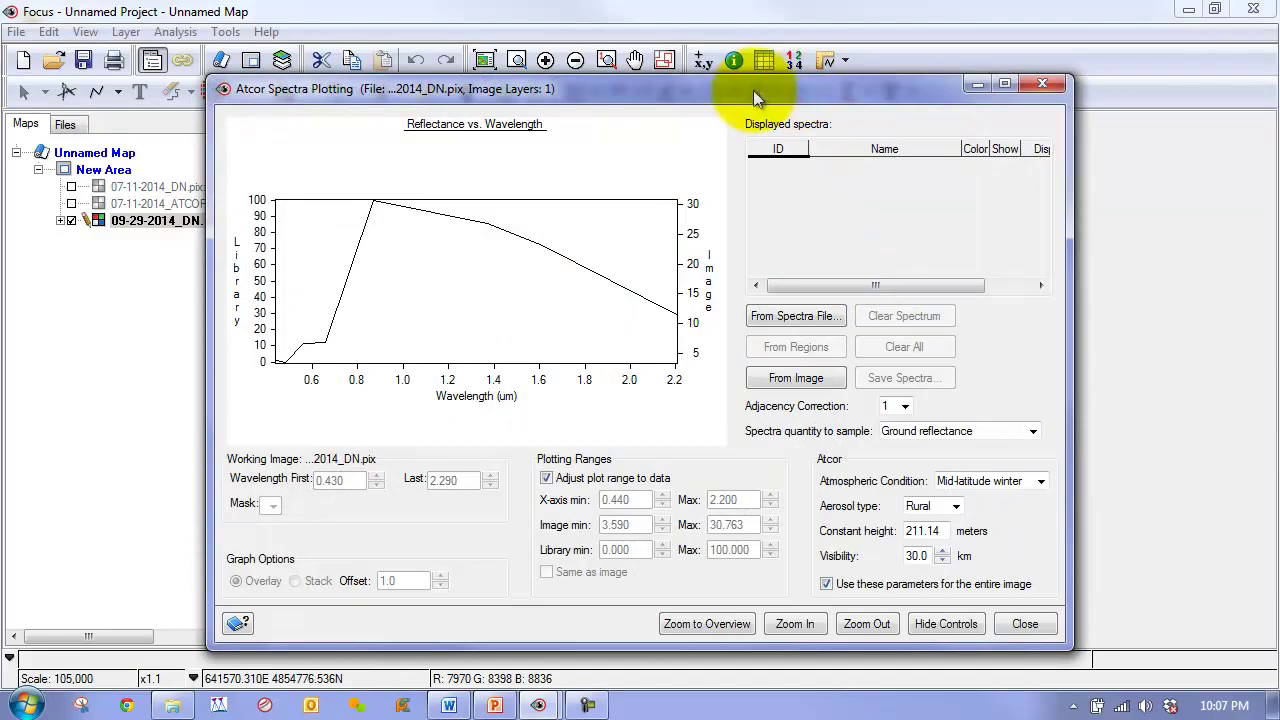
Place the Atcor Spectra Plotting window on the left and the Focus map window to its right.
{"action": "left_click_drag", "start_coordinate": [753, 90], "coordinate": [505, 107]}
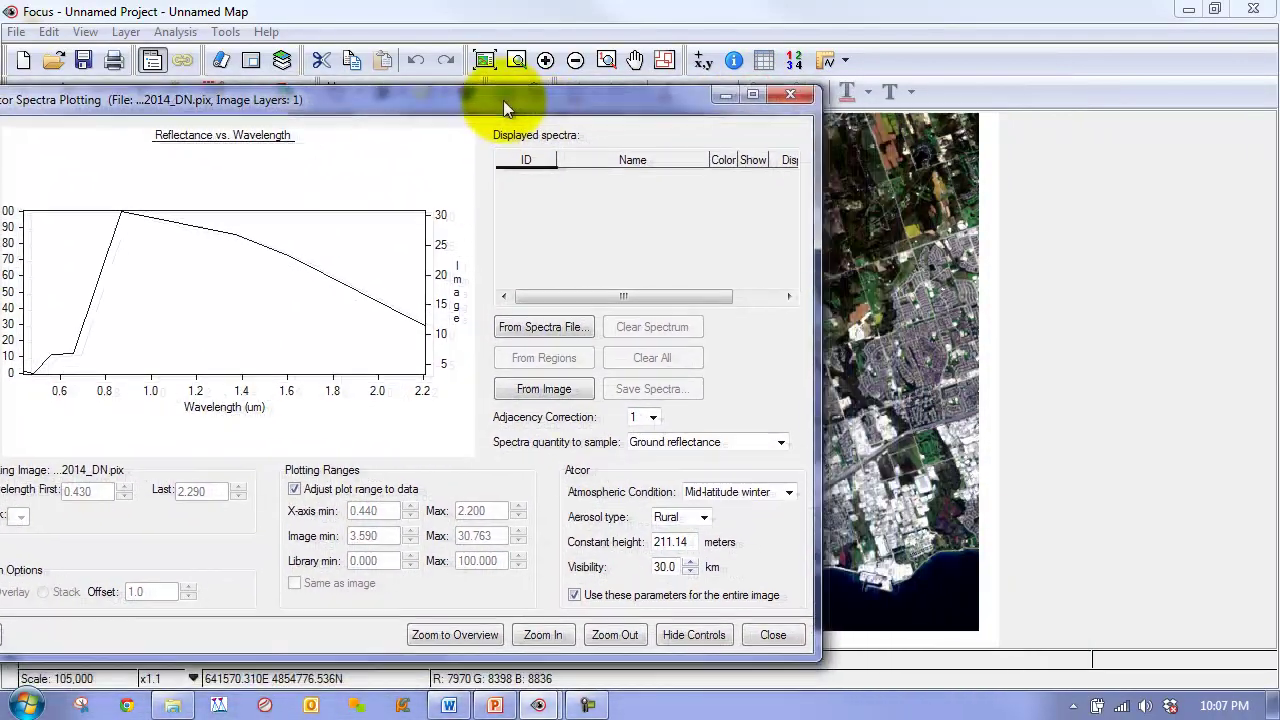
{"action": "left_click_drag", "start_coordinate": [417, 22], "coordinate": [819, 18]}
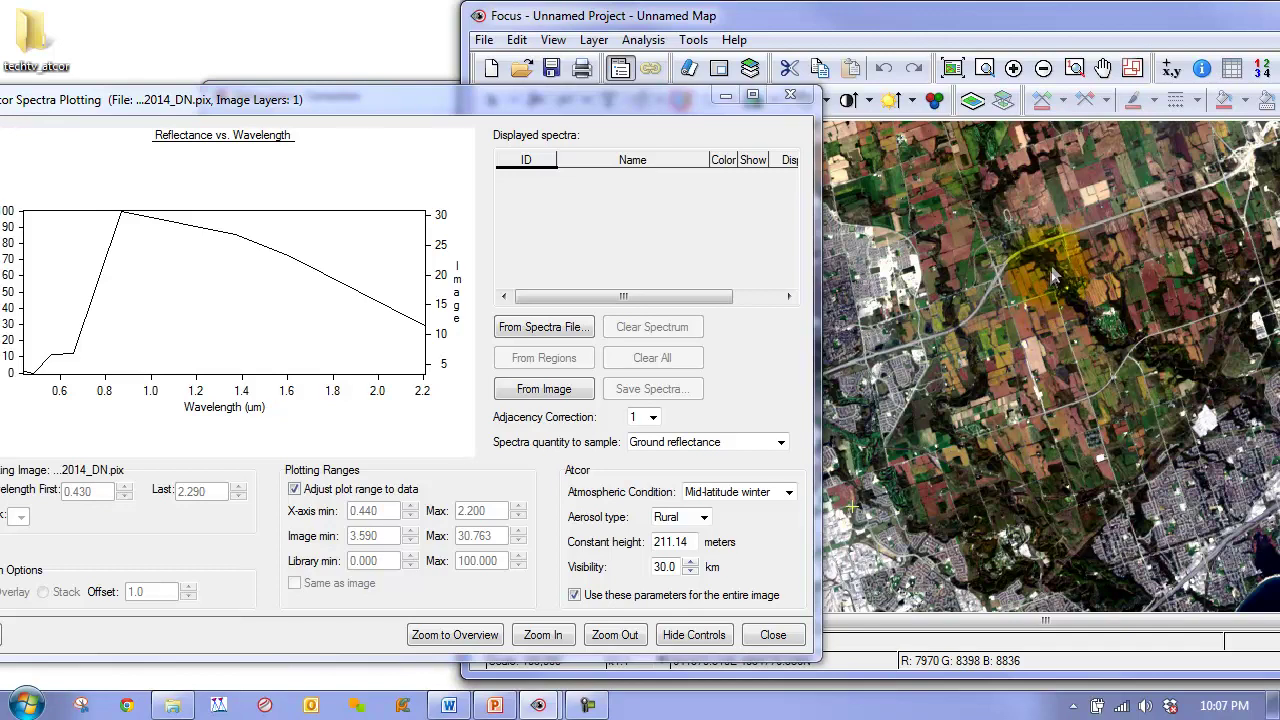
Add the pine_ol library spectrum to the plot.
{"action": "left_click", "coordinate": [548, 327]}
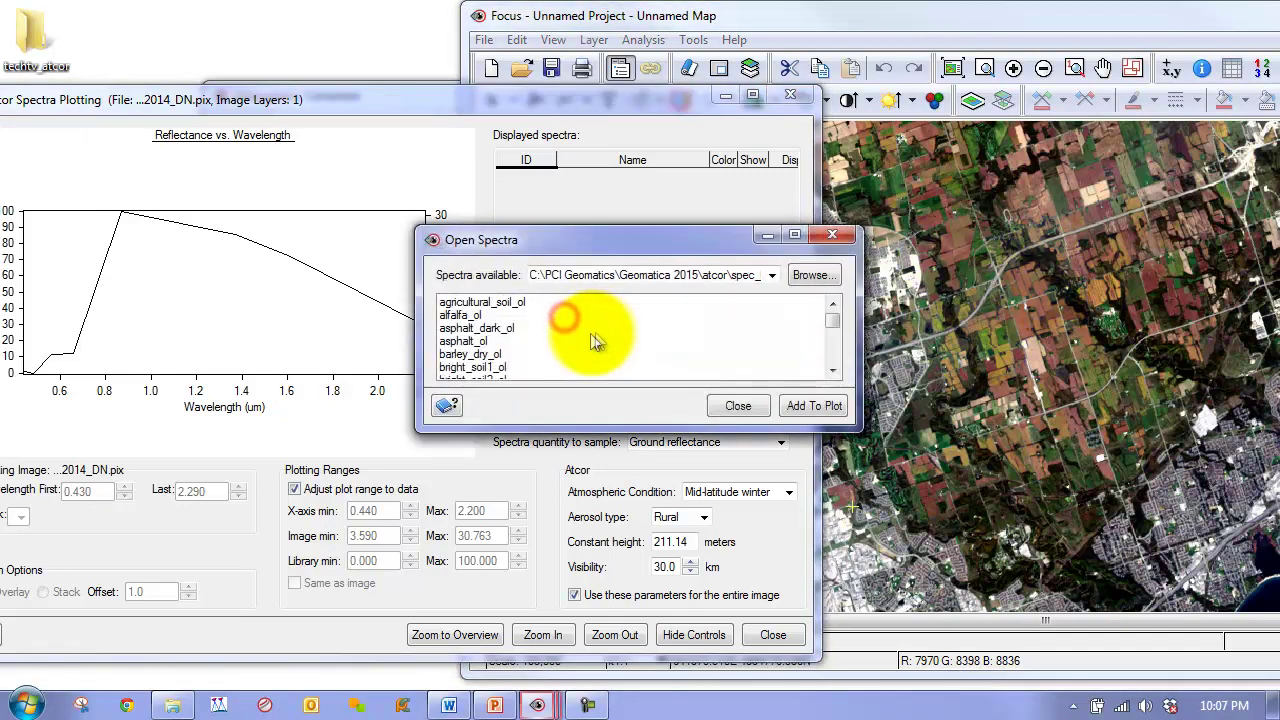
{"action": "left_click", "coordinate": [468, 329]}
{"action": "scroll", "coordinate": [480, 340], "scroll_direction": "down", "scroll_amount": 3}
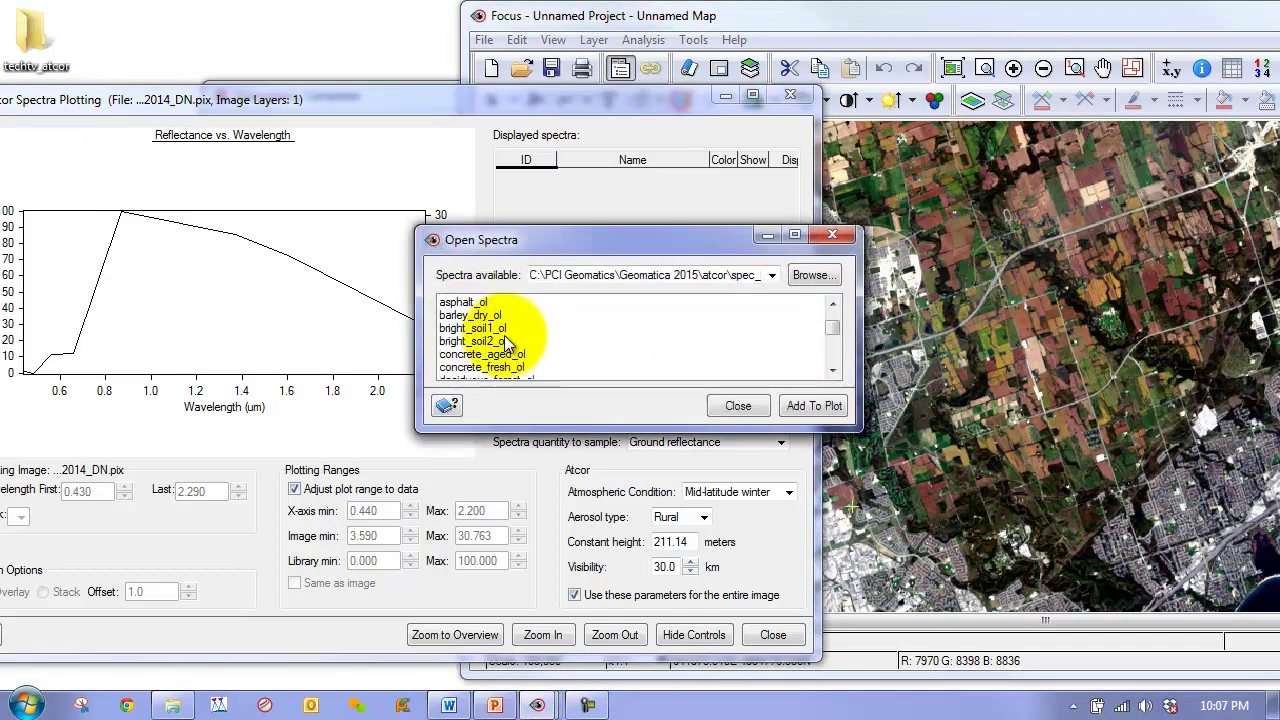
{"action": "scroll", "coordinate": [505, 349], "scroll_direction": "down", "scroll_amount": 3}
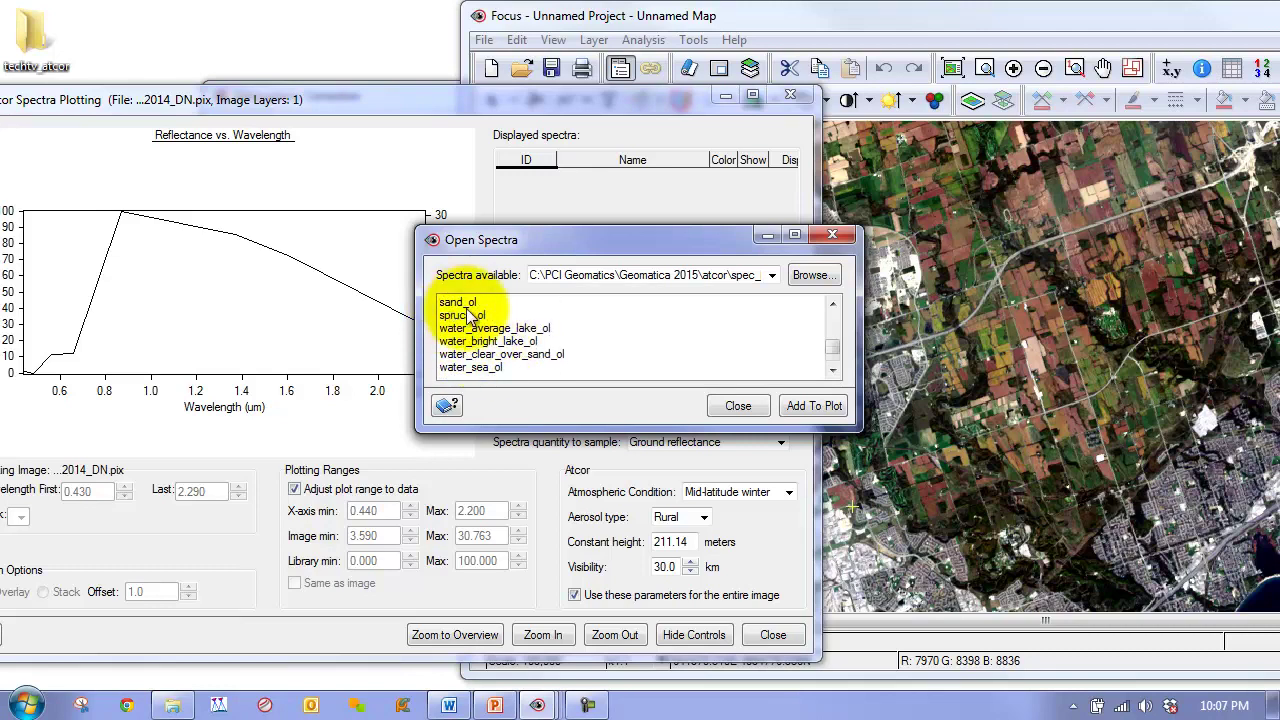
{"action": "scroll", "coordinate": [466, 316], "scroll_direction": "up", "scroll_amount": 1}
{"action": "left_click", "coordinate": [470, 328]}
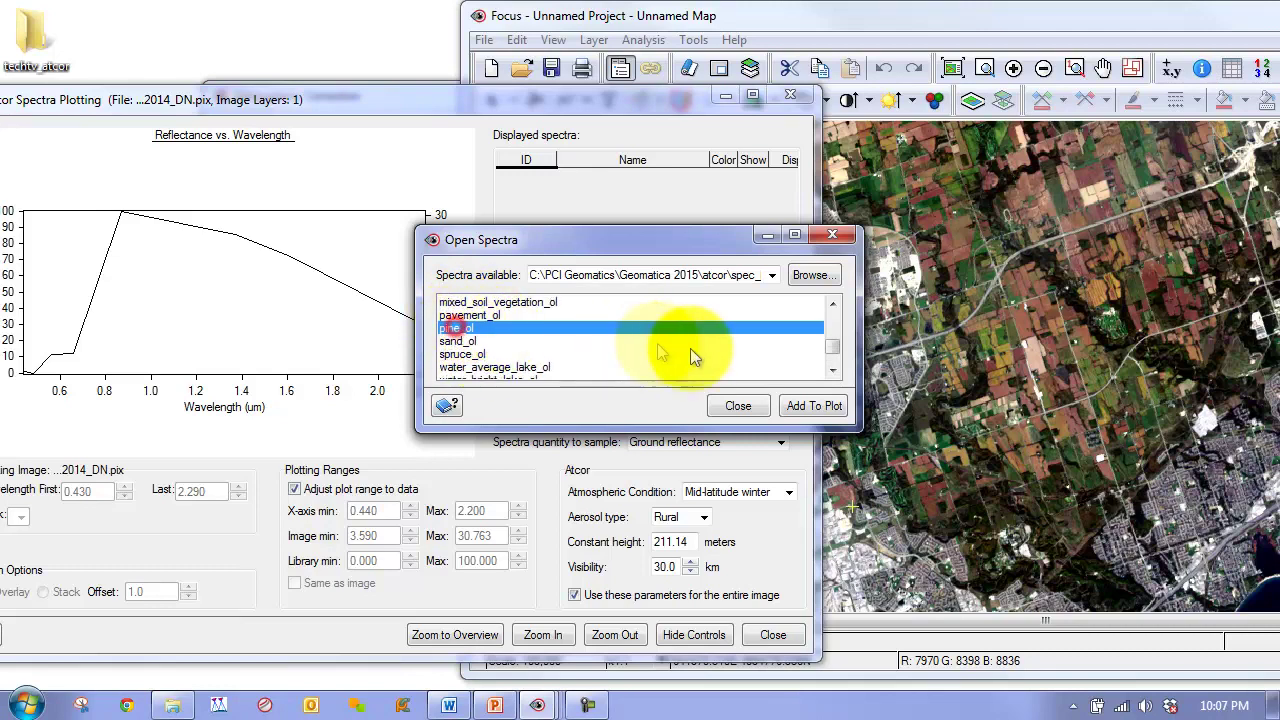
{"action": "left_click", "coordinate": [813, 413]}
Add the asphalt_ol and asphalt_dark_ol library spectra to the plot.
{"action": "left_click_drag", "start_coordinate": [634, 249], "coordinate": [893, 336]}
{"action": "left_click", "coordinate": [733, 403]}
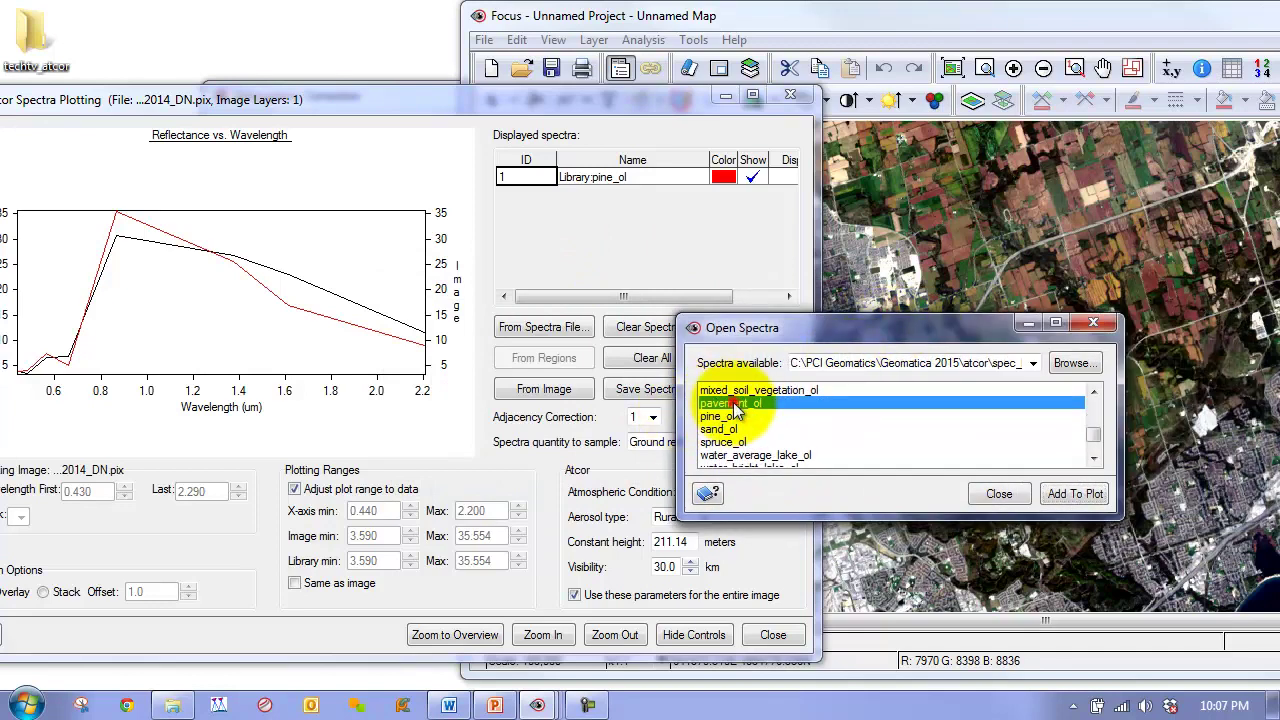
{"action": "scroll", "coordinate": [755, 440], "scroll_direction": "down", "scroll_amount": 1}
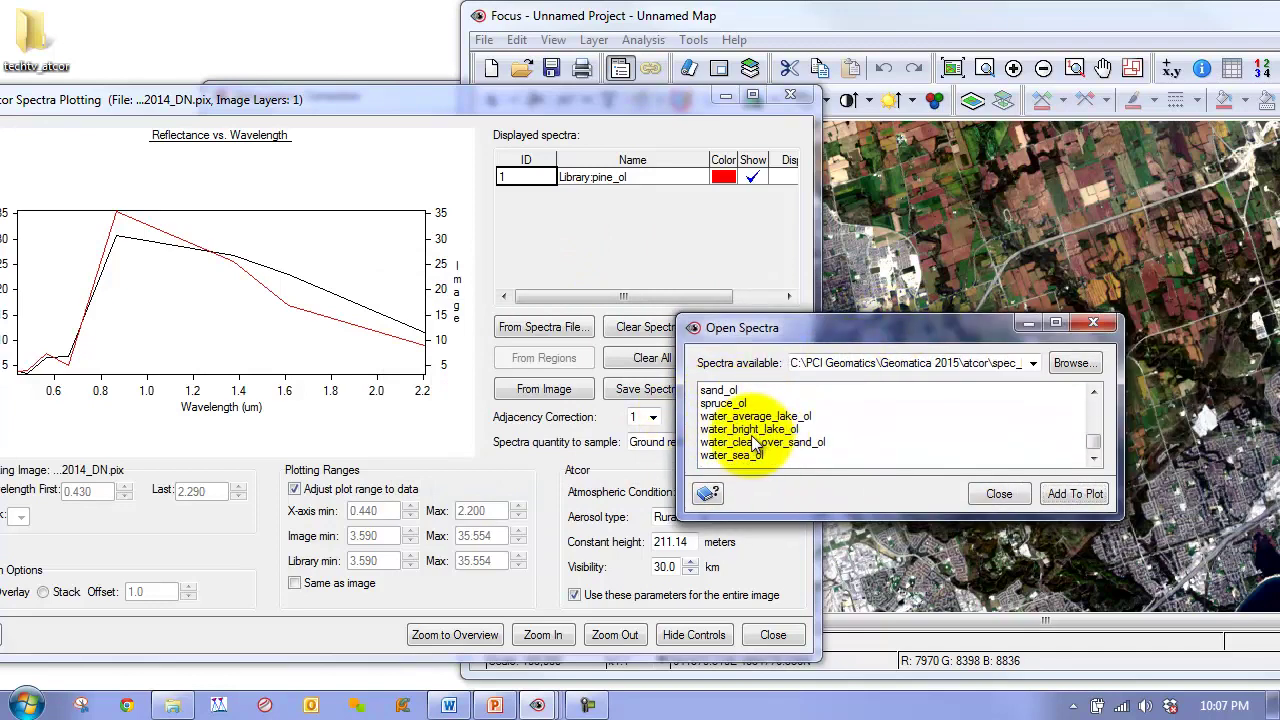
{"action": "scroll", "coordinate": [755, 443], "scroll_direction": "up", "scroll_amount": 4}
{"action": "left_click", "coordinate": [760, 442]}
{"action": "scroll", "coordinate": [765, 444], "scroll_direction": "down", "scroll_amount": 1}
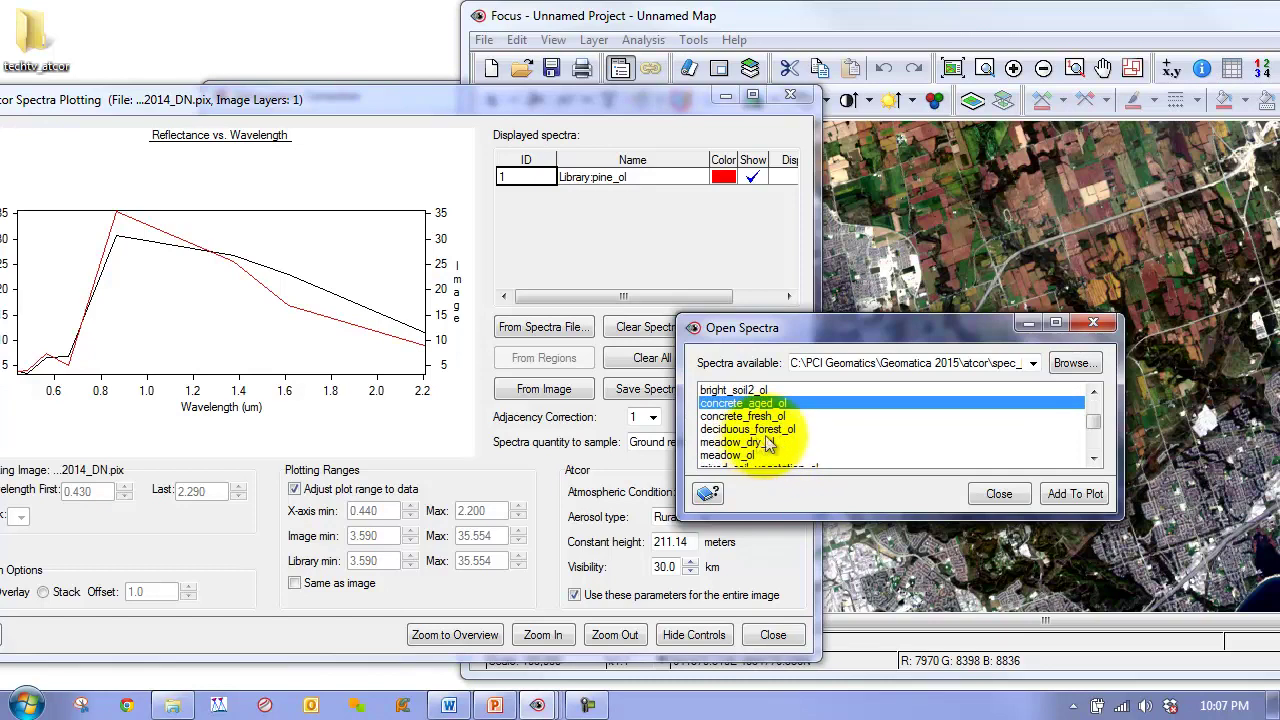
{"action": "scroll", "coordinate": [765, 443], "scroll_direction": "up", "scroll_amount": 2}
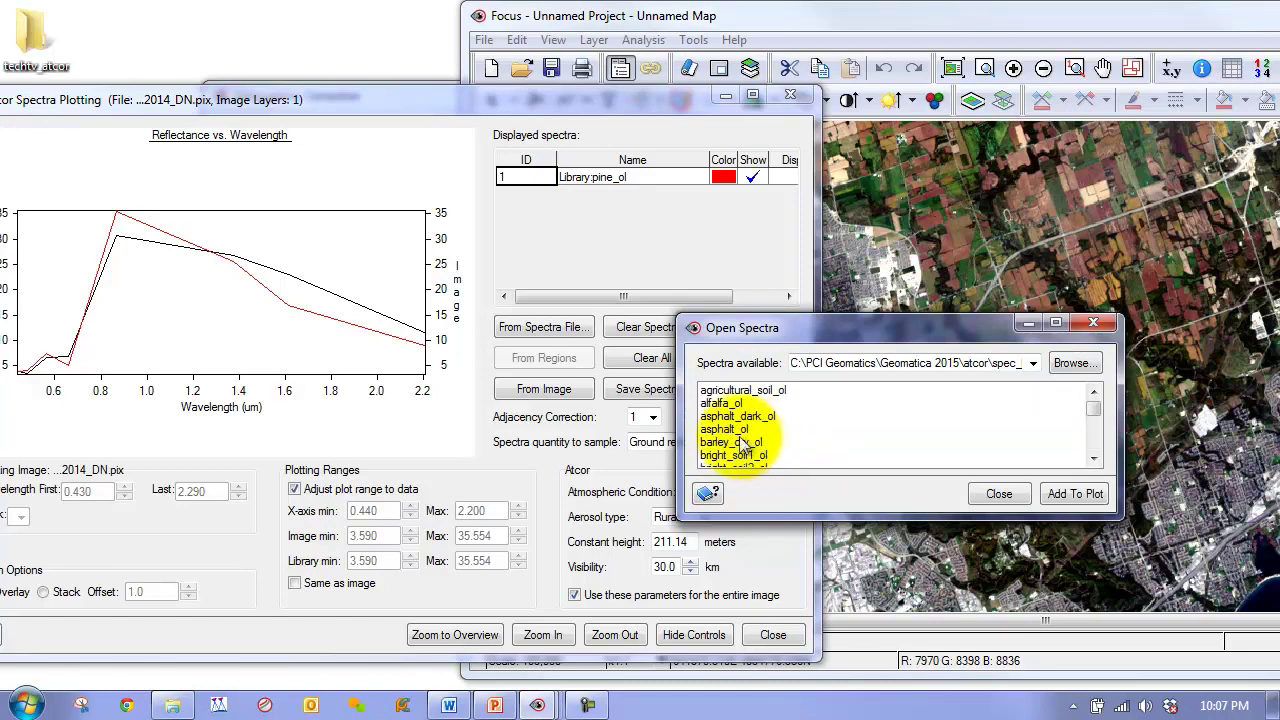
{"action": "left_click", "coordinate": [738, 429]}
{"action": "left_click", "coordinate": [1078, 493]}
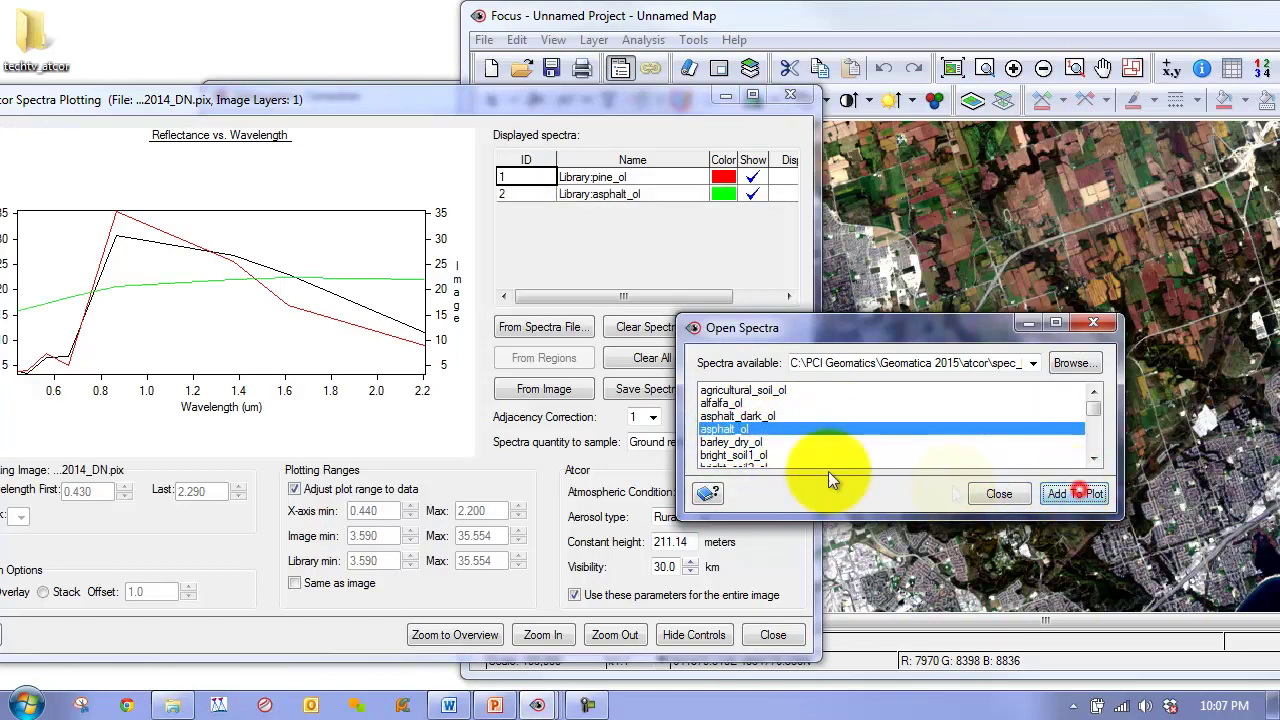
{"action": "left_click", "coordinate": [738, 416]}
{"action": "left_click", "coordinate": [1075, 493]}
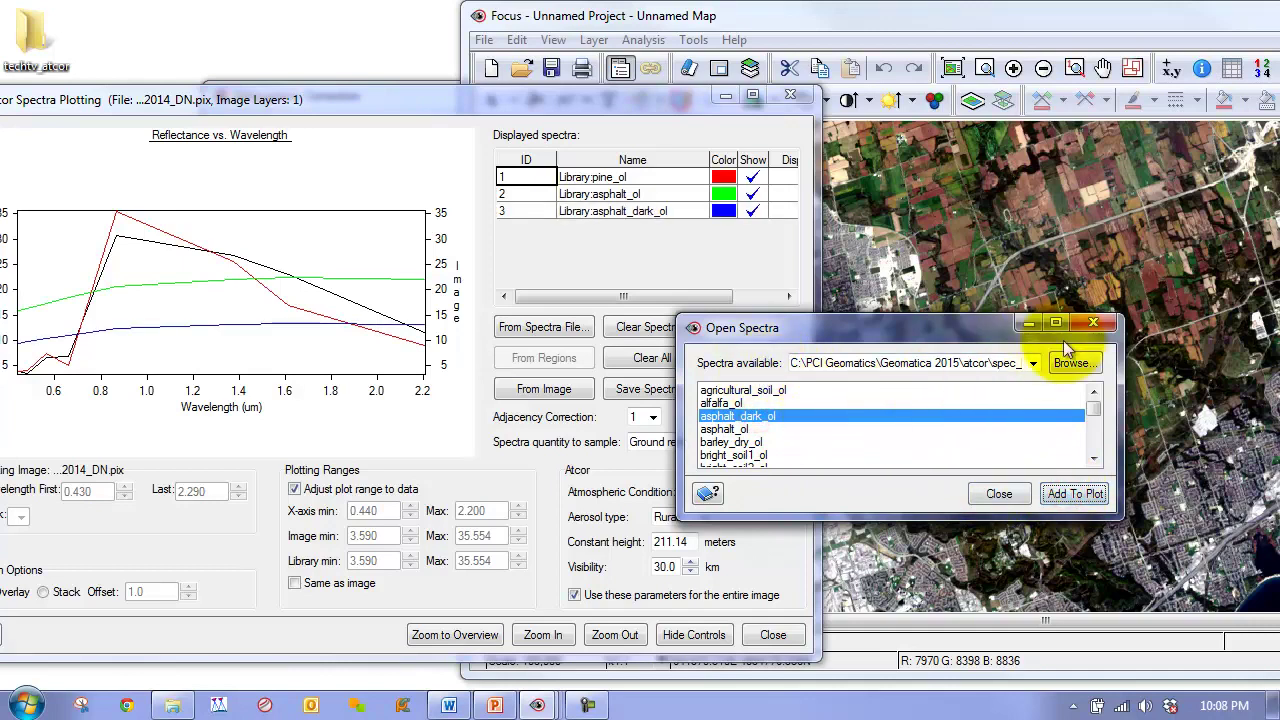
{"action": "left_click", "coordinate": [1093, 322]}
Hide the asphalt_ol and asphalt_dark_ol curves, leaving pine_ol shown.
{"action": "left_click", "coordinate": [757, 207]}
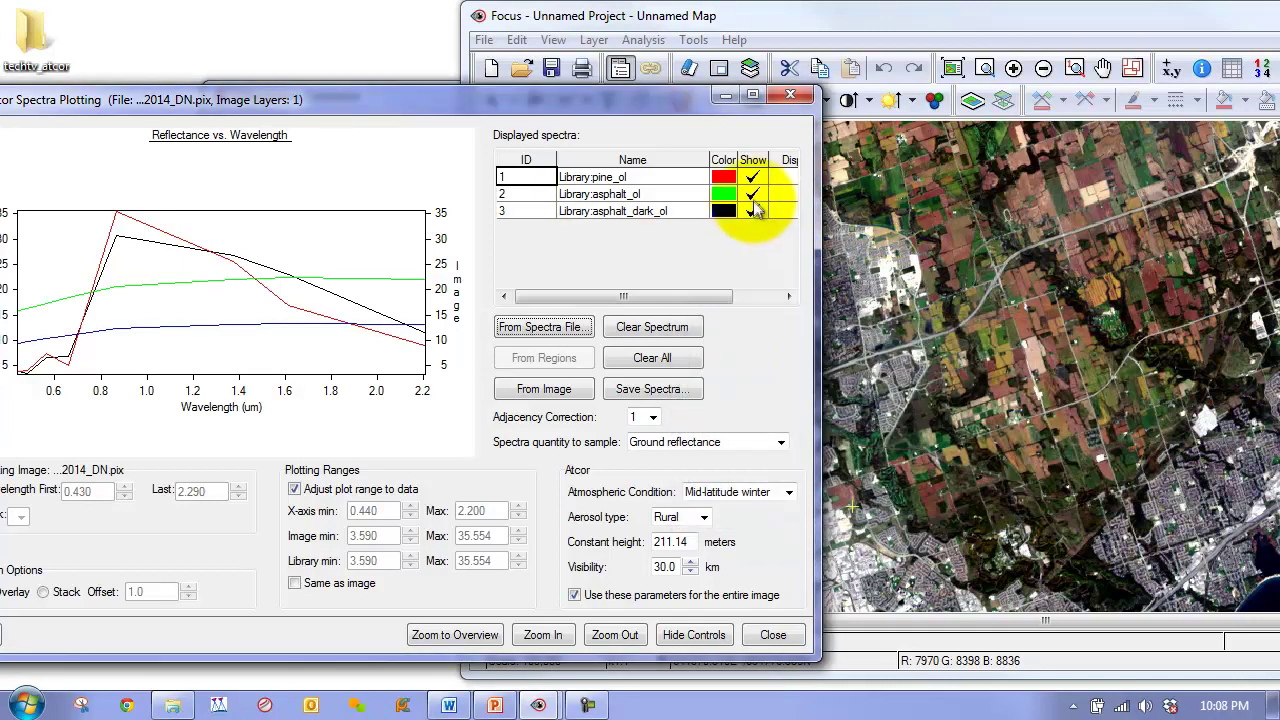
{"action": "left_click", "coordinate": [752, 194]}
{"action": "left_click", "coordinate": [752, 211]}
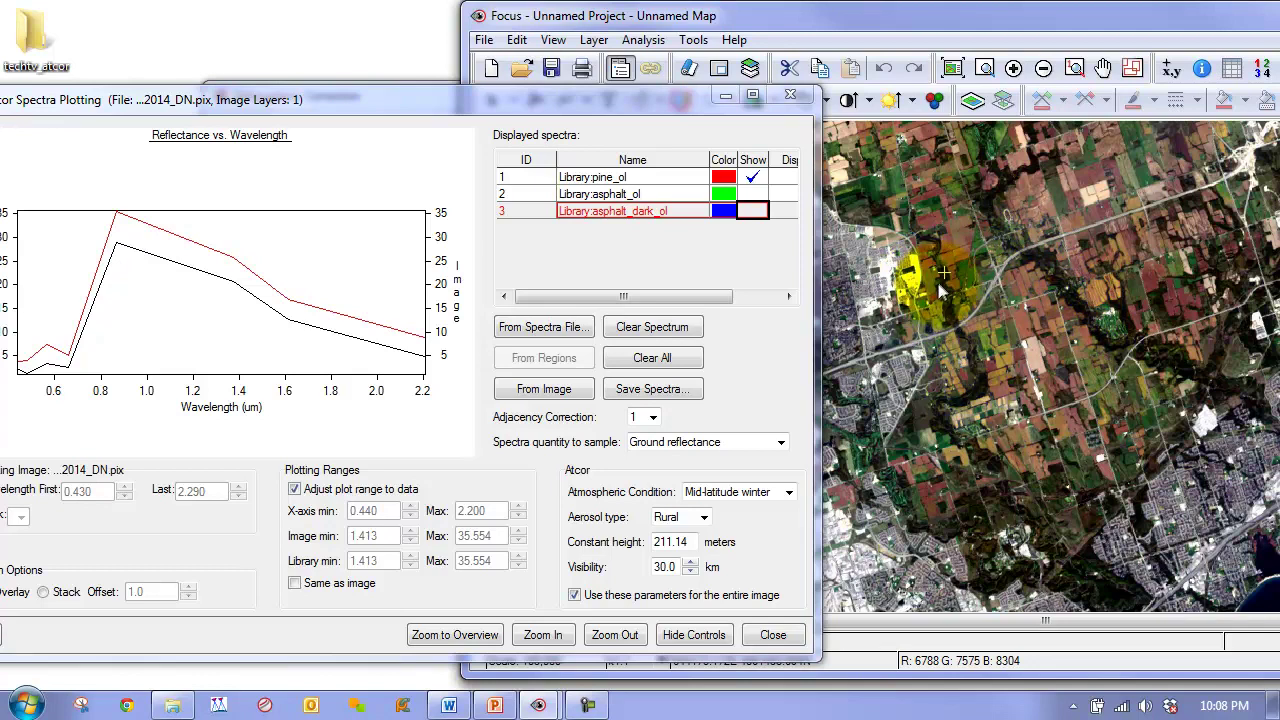
Sample image spectra over the yellow field and a vegetated field.
{"action": "left_click_drag", "start_coordinate": [943, 272], "coordinate": [938, 247]}
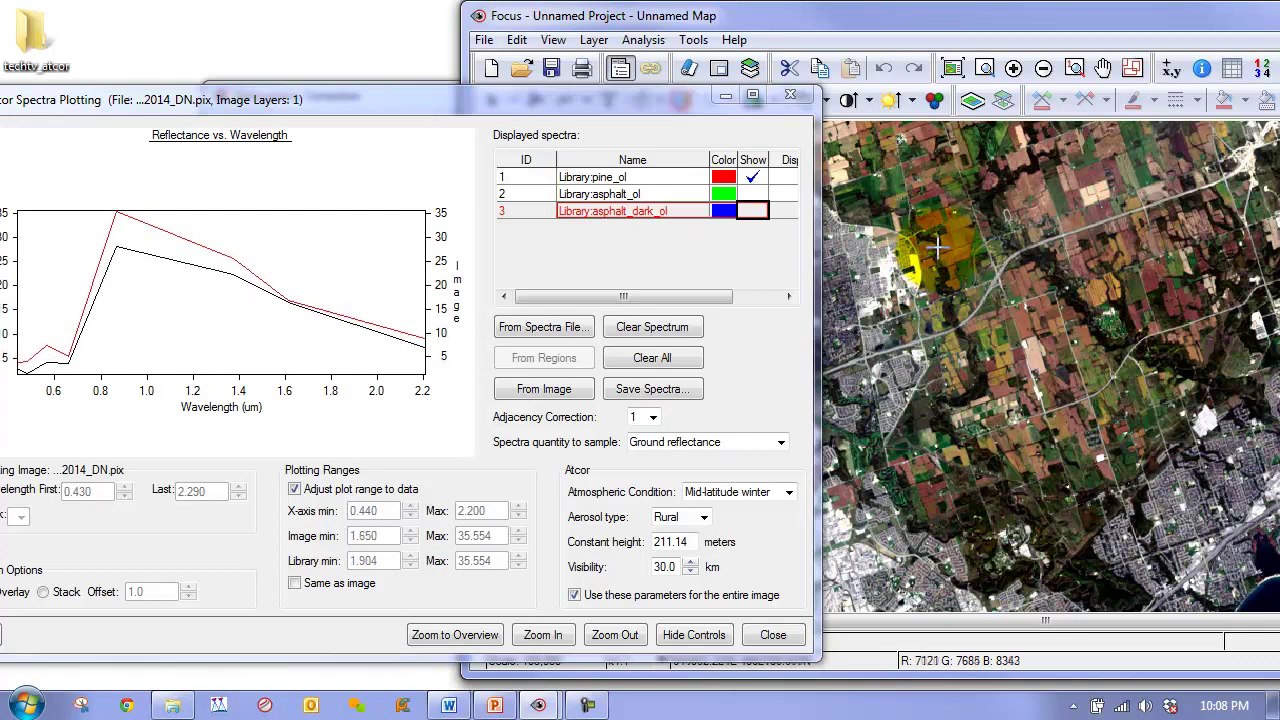
{"action": "scroll", "coordinate": [940, 250], "scroll_direction": "up", "scroll_amount": 2}
{"action": "left_click_drag", "start_coordinate": [1062, 364], "coordinate": [1055, 347]}
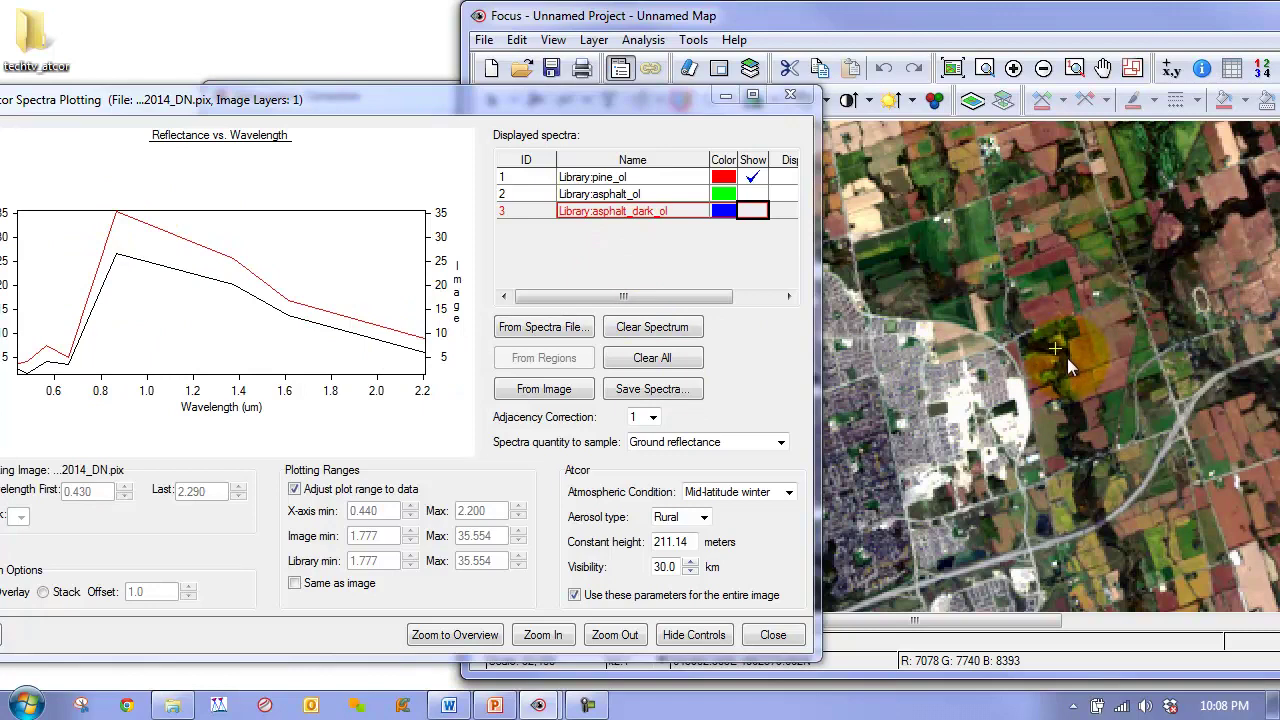
{"action": "left_click", "coordinate": [1072, 410]}
{"action": "mouse_move", "coordinate": [1072, 410]}
{"action": "left_mouse_down"}
{"action": "mouse_move", "coordinate": [1025, 405]}
{"action": "mouse_move", "coordinate": [1060, 400]}
{"action": "mouse_move", "coordinate": [1070, 443]}
{"action": "mouse_move", "coordinate": [1066, 431]}
{"action": "left_mouse_up"}
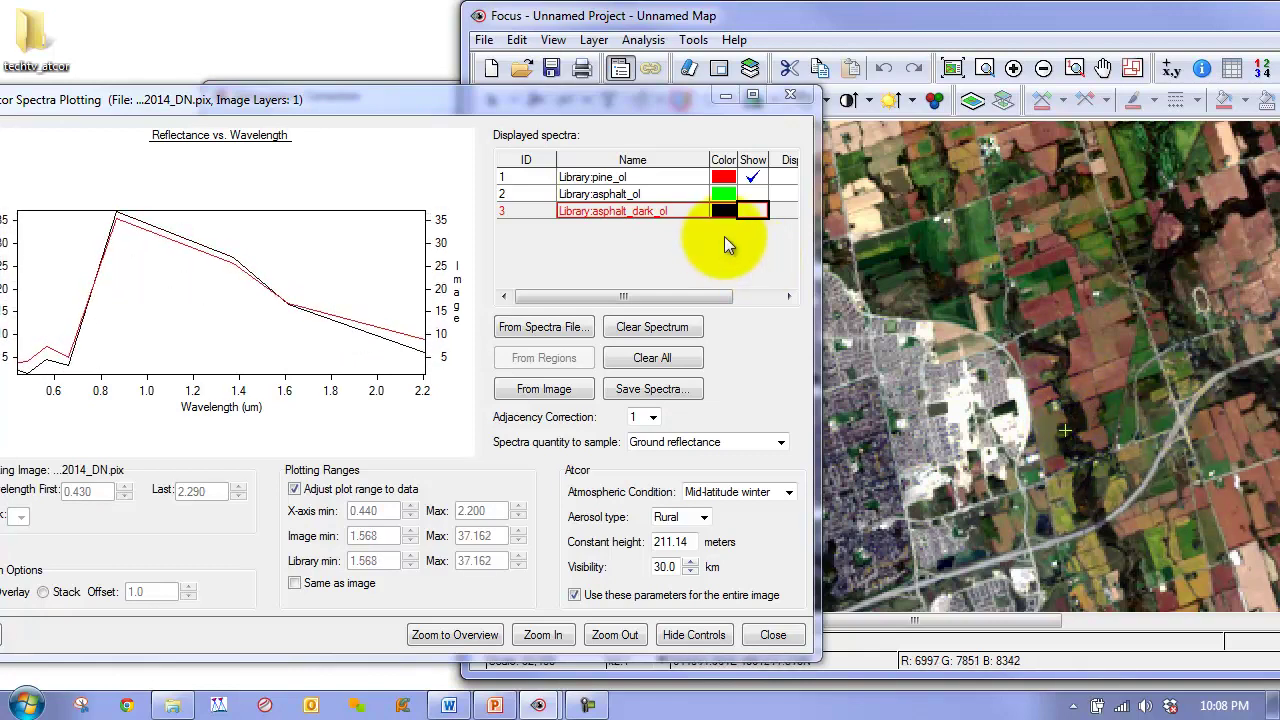
Set visibility to 42 km and the atmospheric condition to Fall/spring.
{"action": "left_click", "coordinate": [692, 563]}
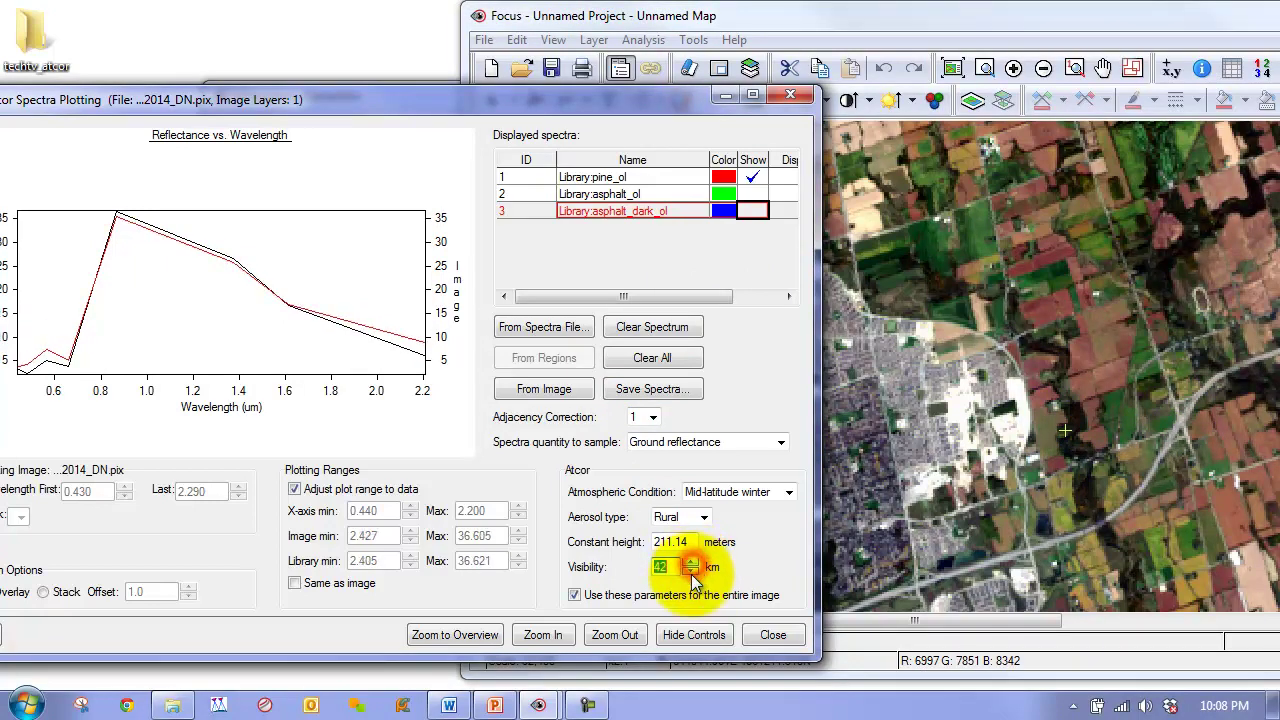
{"action": "left_click", "coordinate": [784, 492]}
{"action": "left_click", "coordinate": [716, 536]}
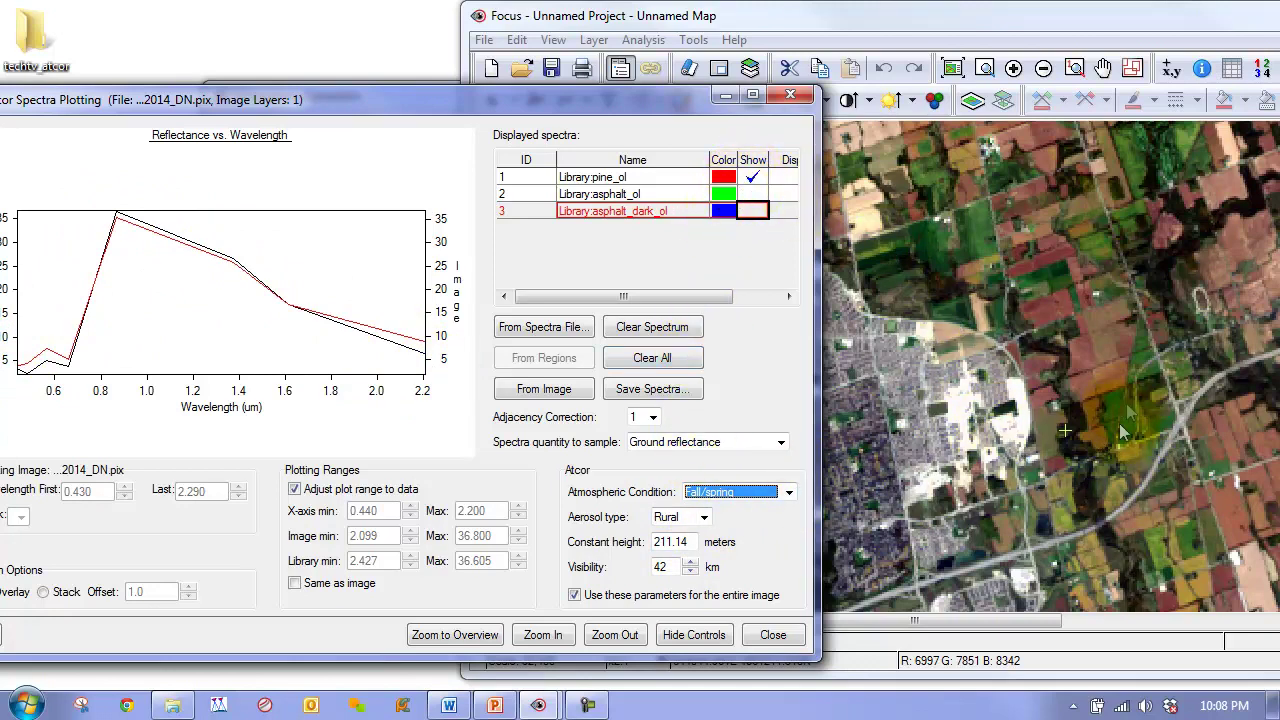
Show the asphalt_ol and asphalt_dark_ol curves again and select the pine_ol row.
{"action": "left_click", "coordinate": [752, 194]}
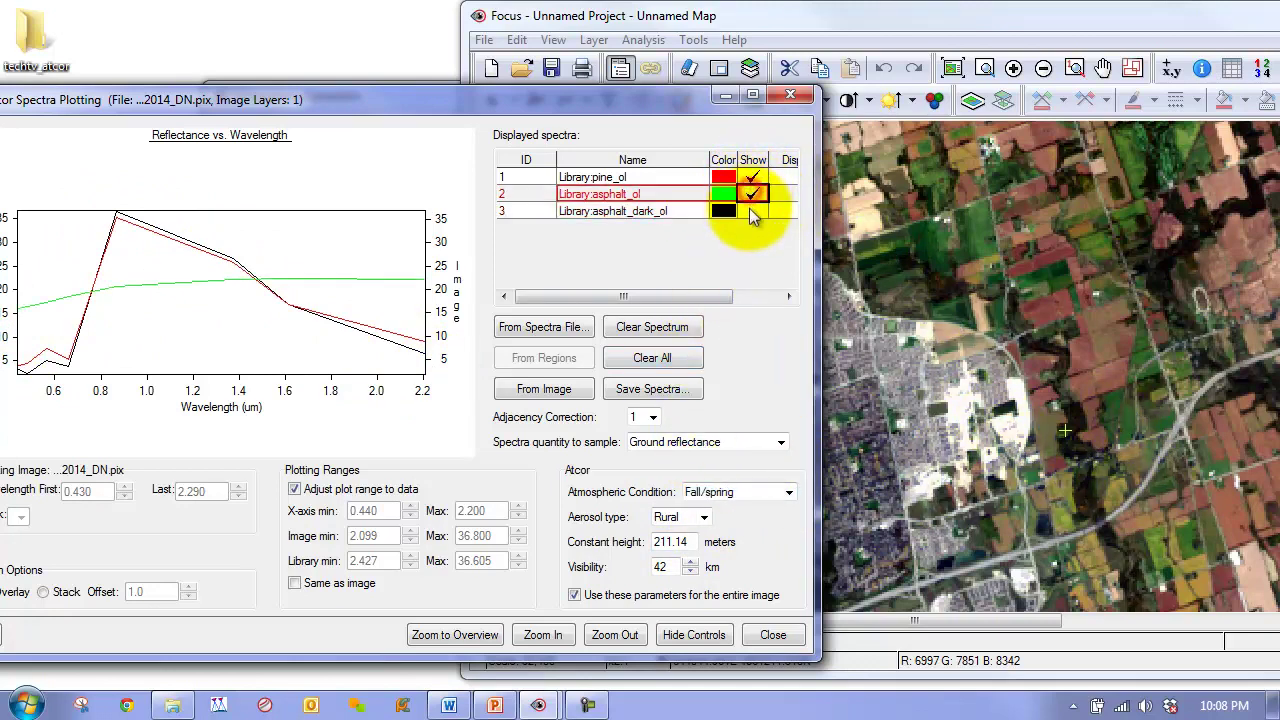
{"action": "left_click", "coordinate": [752, 211]}
{"action": "left_click", "coordinate": [752, 177]}
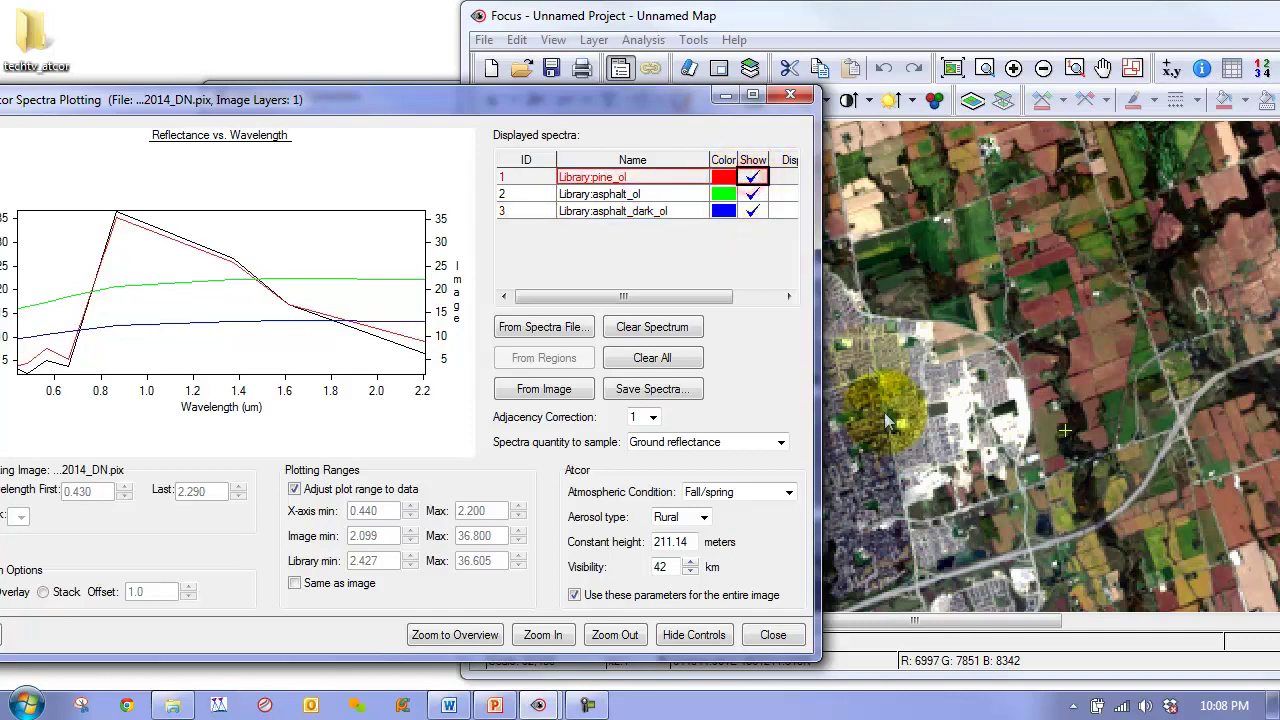
Sample image spectra across the urban area and raise visibility to 47 km.
{"action": "left_click", "coordinate": [1000, 562]}
{"action": "left_click_drag", "start_coordinate": [1000, 562], "coordinate": [1184, 421]}
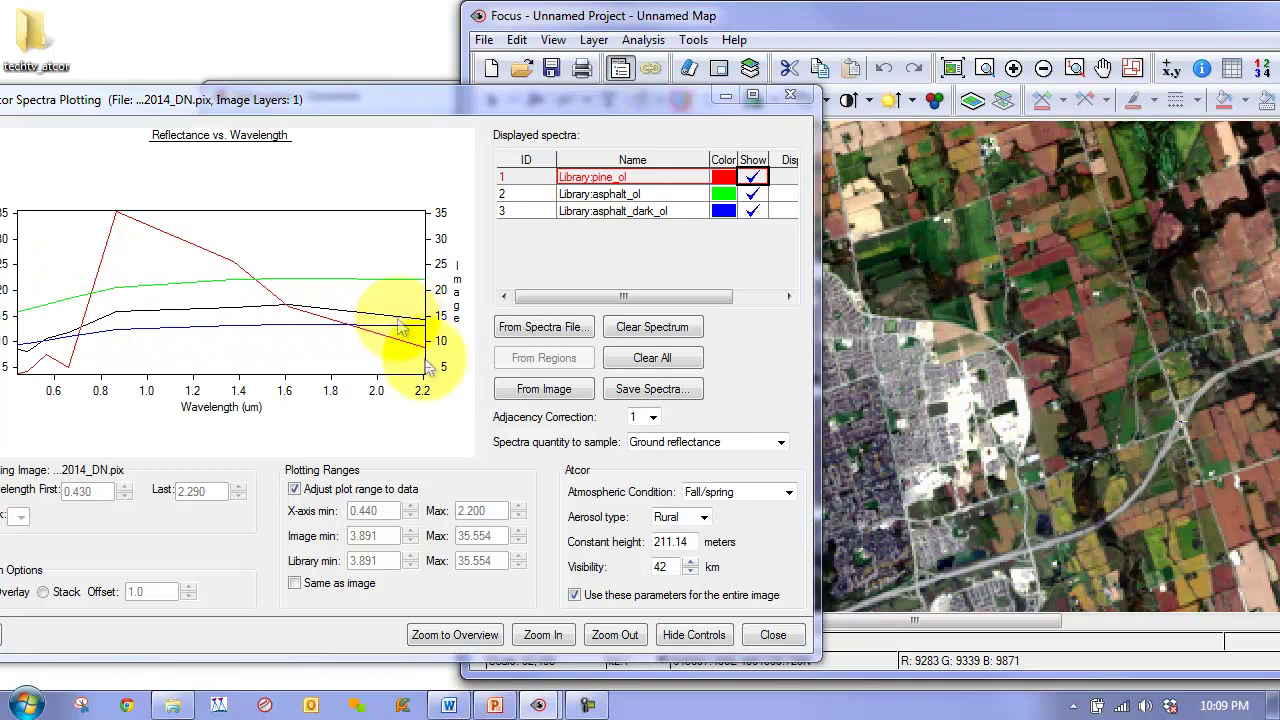
{"action": "scroll", "coordinate": [665, 567], "scroll_direction": "up", "scroll_amount": 5}
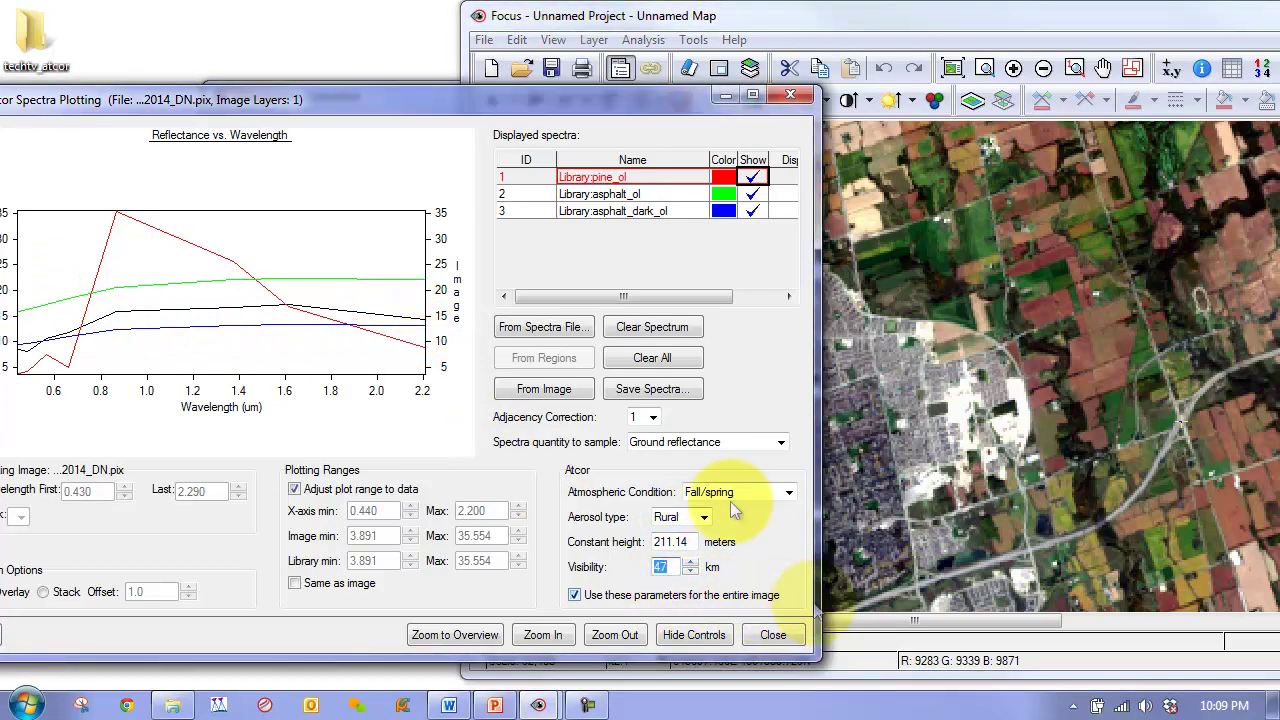
Close the spectral plot, run the correction to produce 09-29-2014_ATCOR.pix, and close the window.
{"action": "left_click", "coordinate": [769, 635]}
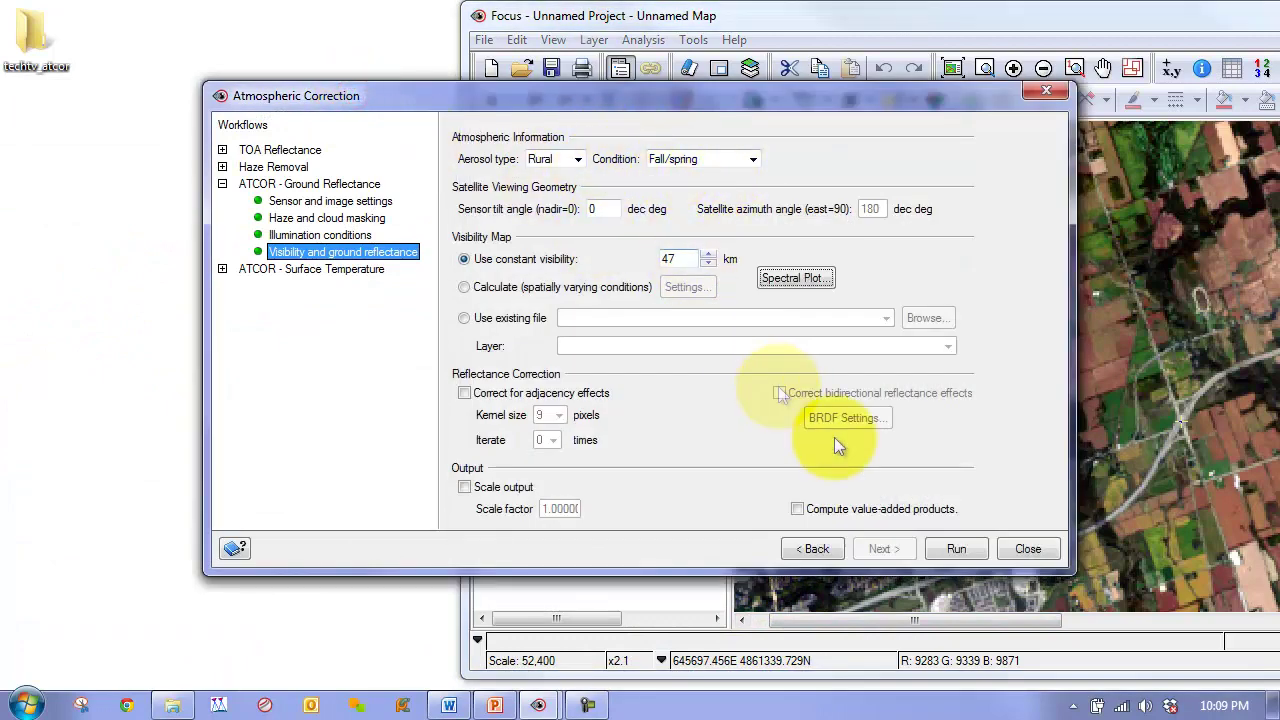
{"action": "left_click", "coordinate": [952, 548]}
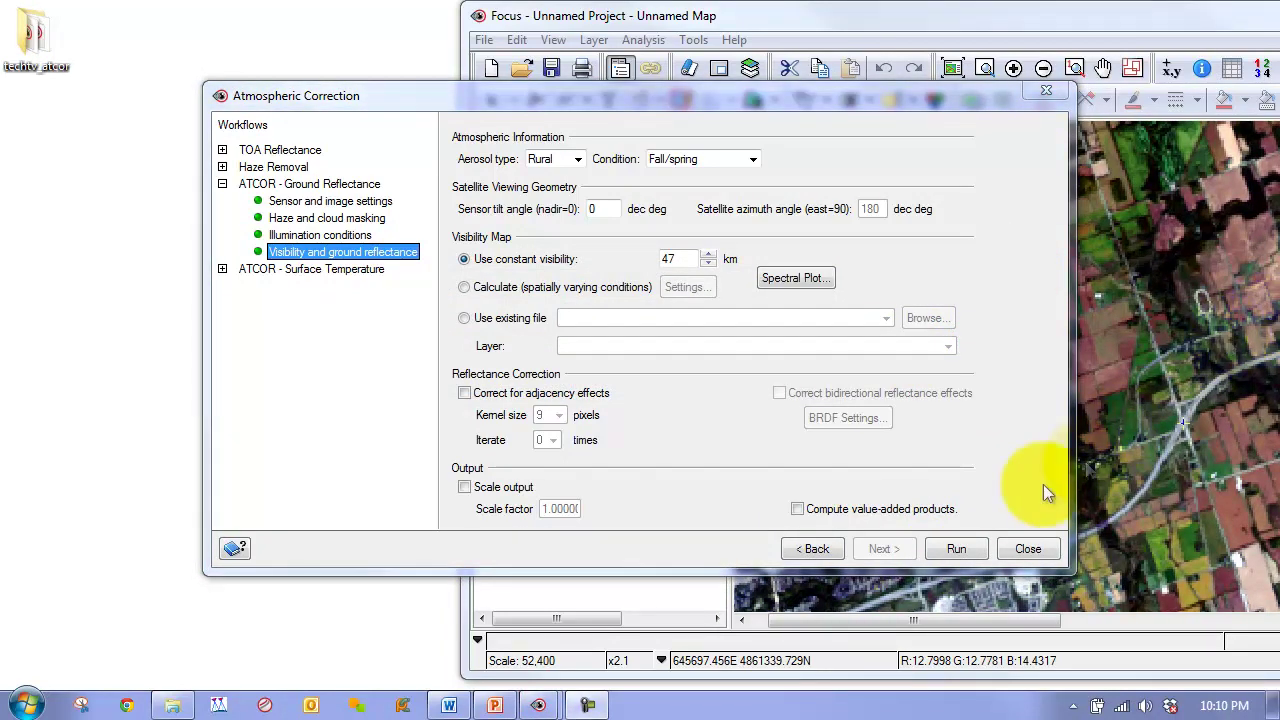
{"action": "left_click", "coordinate": [1028, 548]}
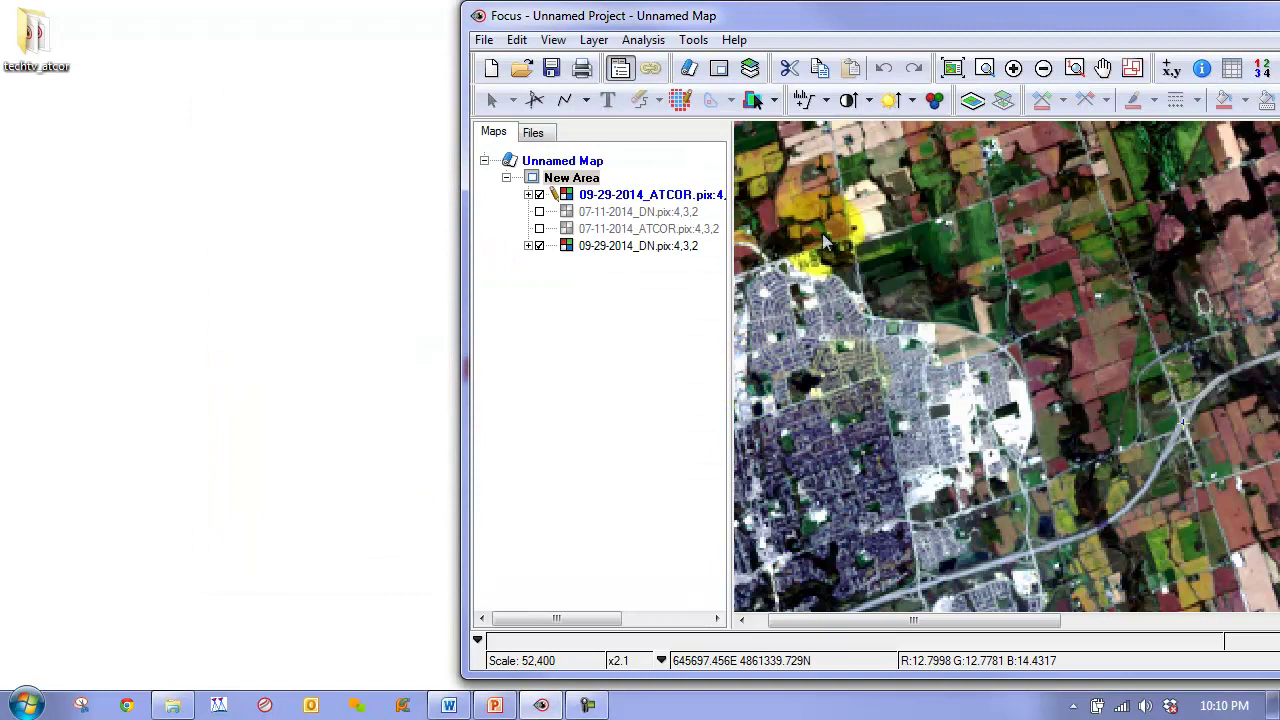
Move 09-29-2014_ATCOR below the July layers and toggle 07-11-2014_DN visibility.
{"action": "left_click_drag", "start_coordinate": [655, 194], "coordinate": [565, 248]}
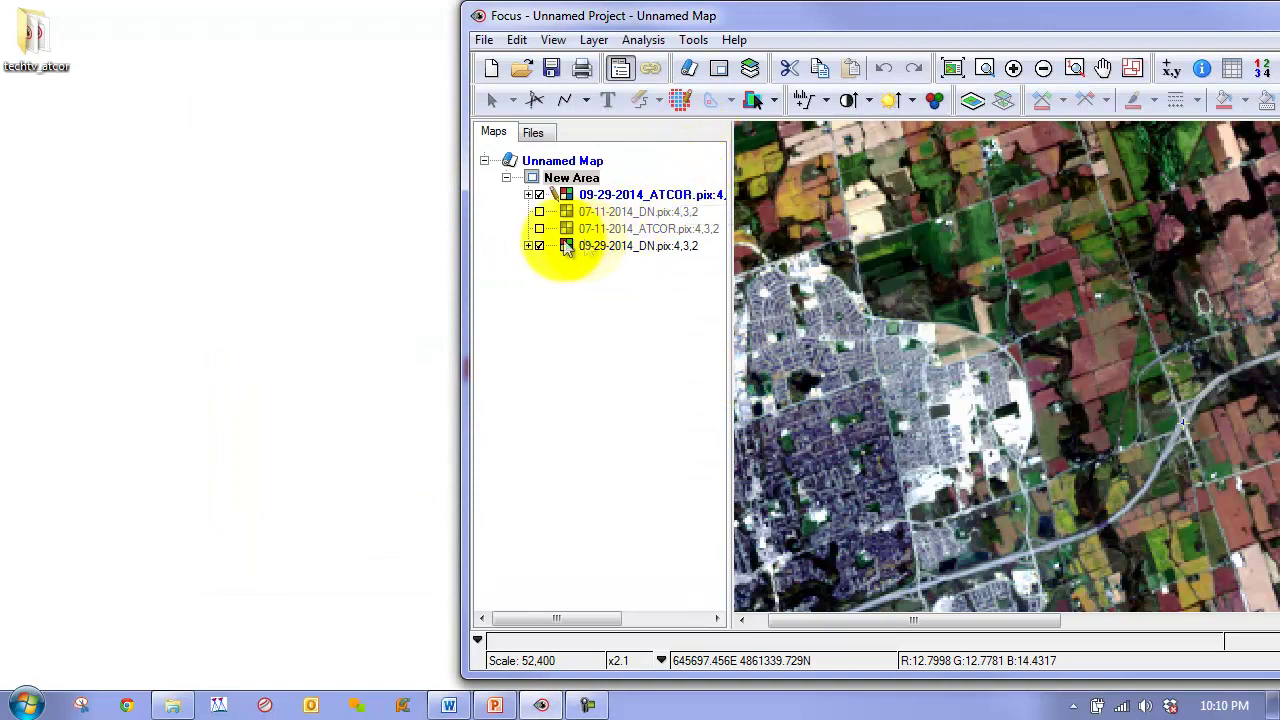
{"action": "left_click_drag", "start_coordinate": [590, 194], "coordinate": [594, 240]}
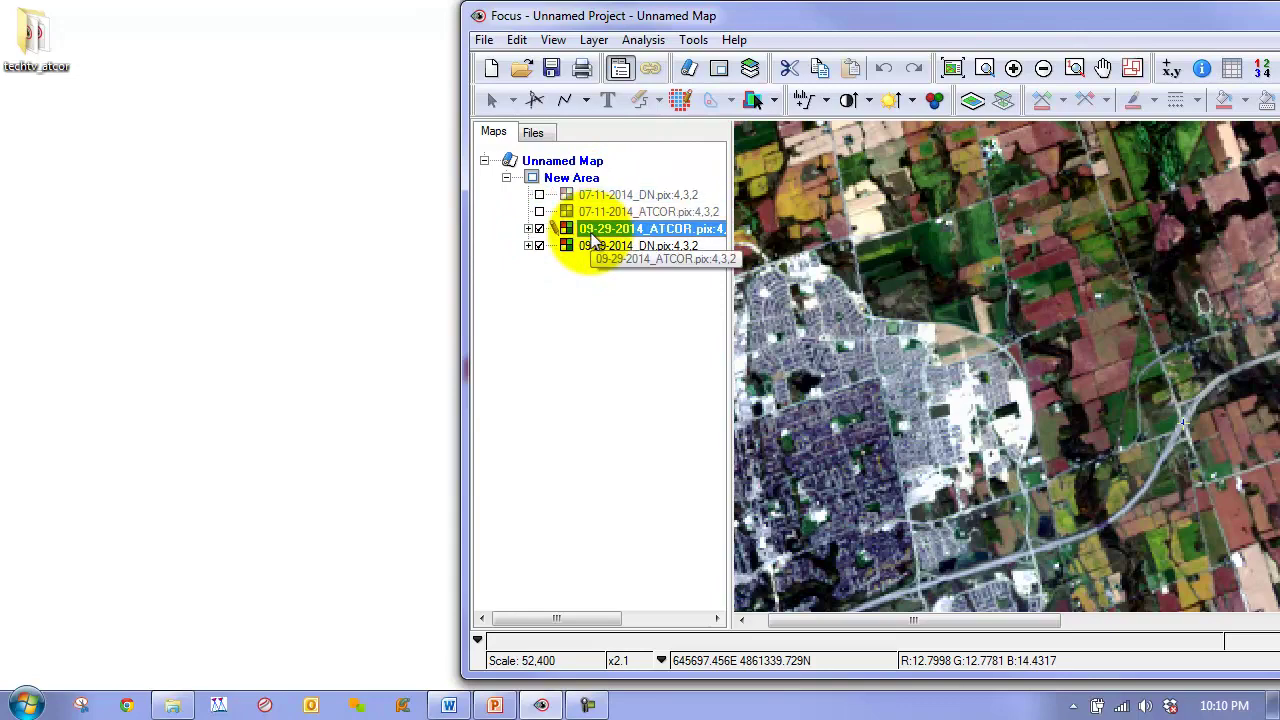
{"action": "left_click", "coordinate": [632, 197]}
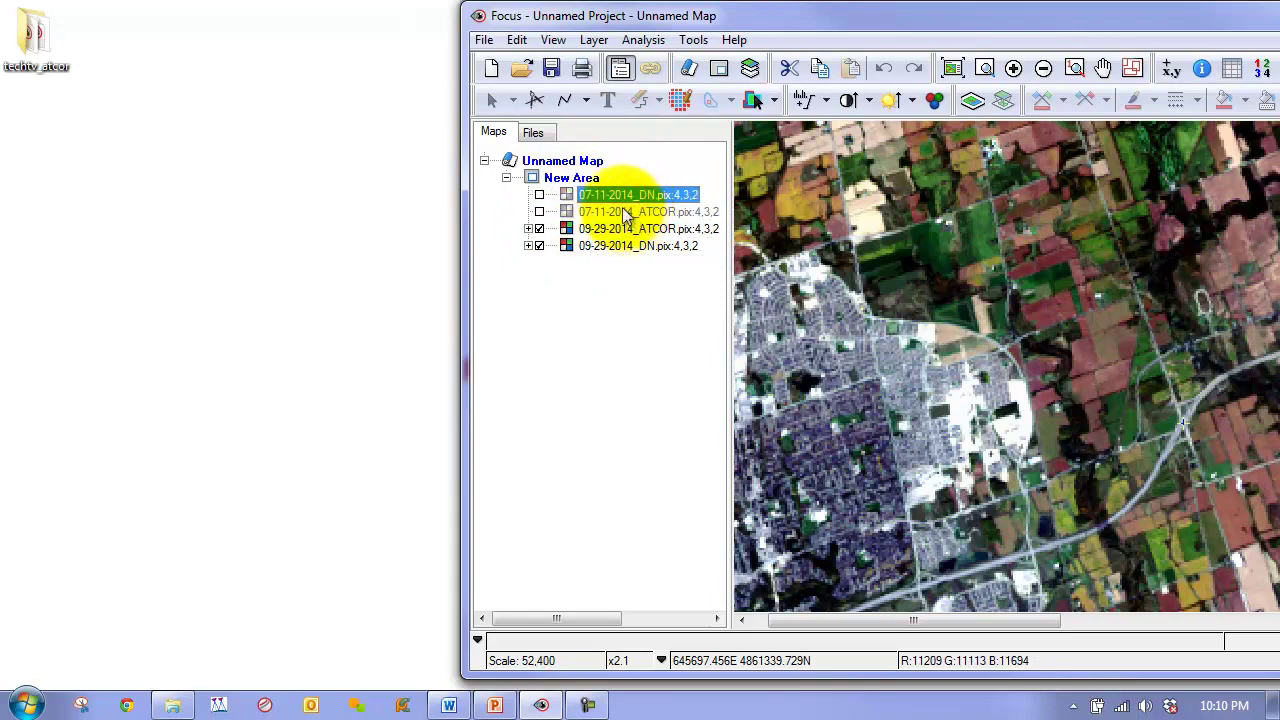
{"action": "left_click", "coordinate": [540, 195]}
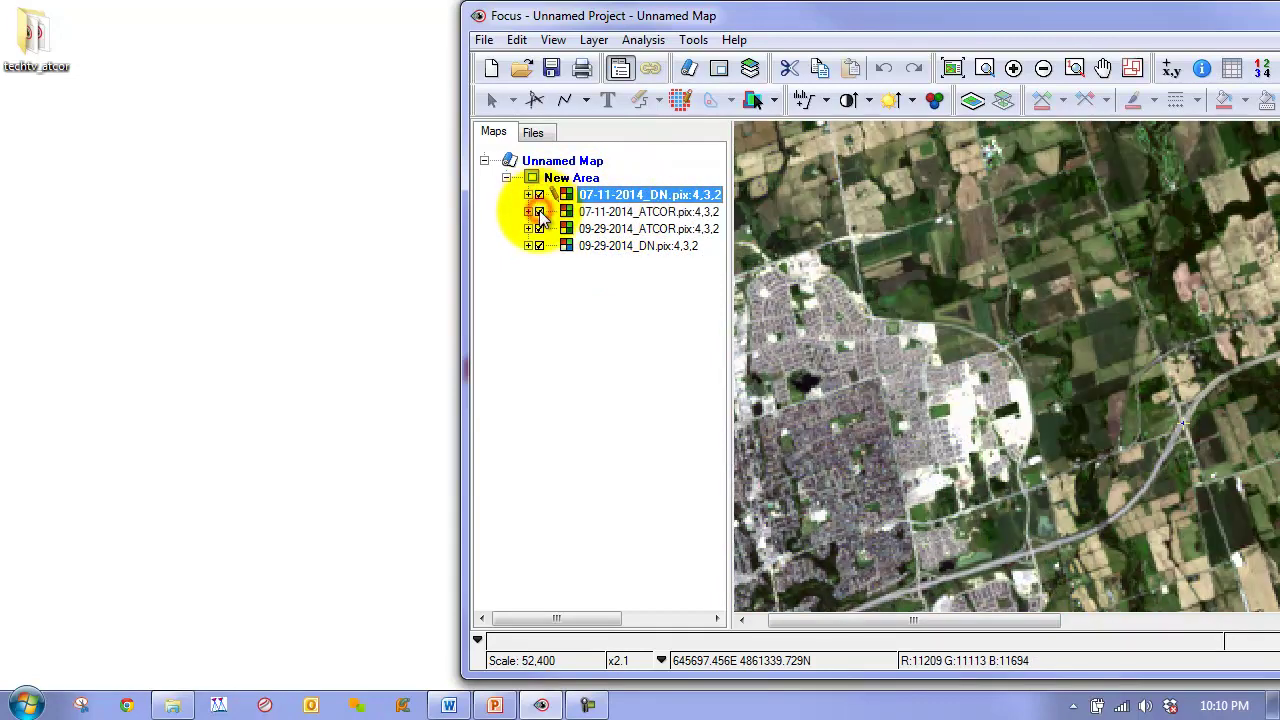
{"action": "left_click", "coordinate": [645, 212]}
{"action": "left_click", "coordinate": [620, 195]}
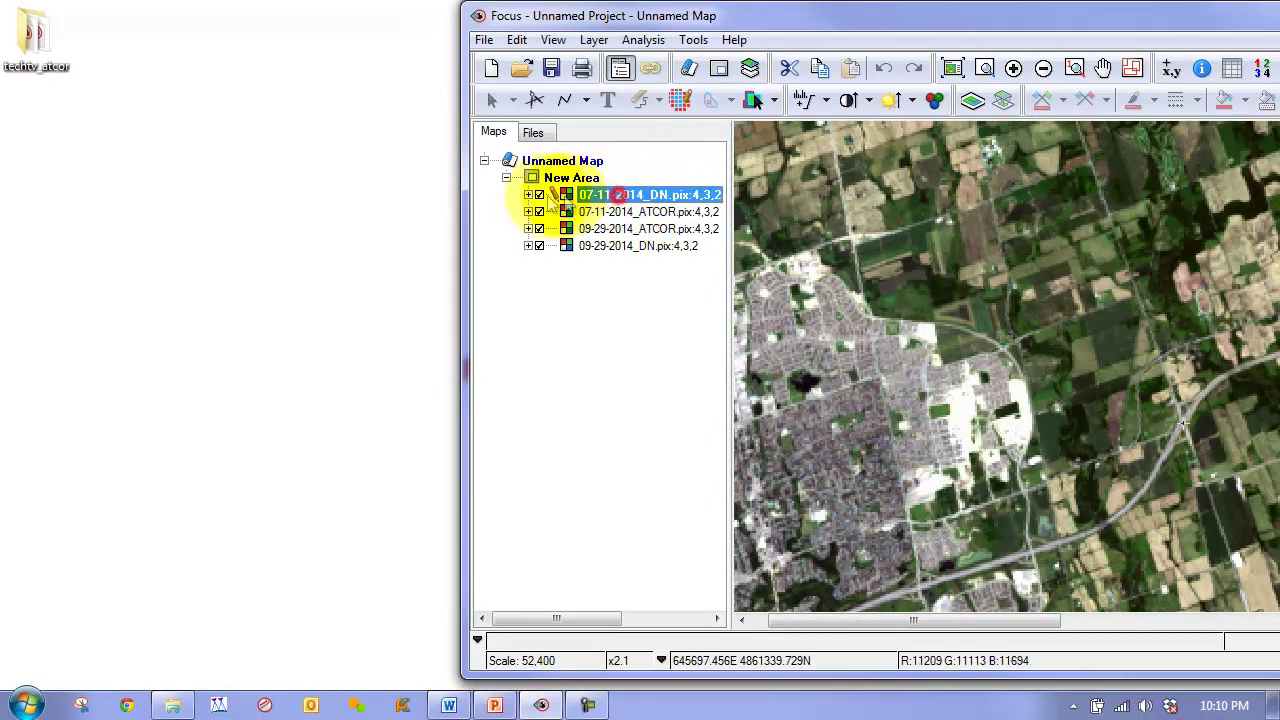
{"action": "left_click", "coordinate": [540, 195]}
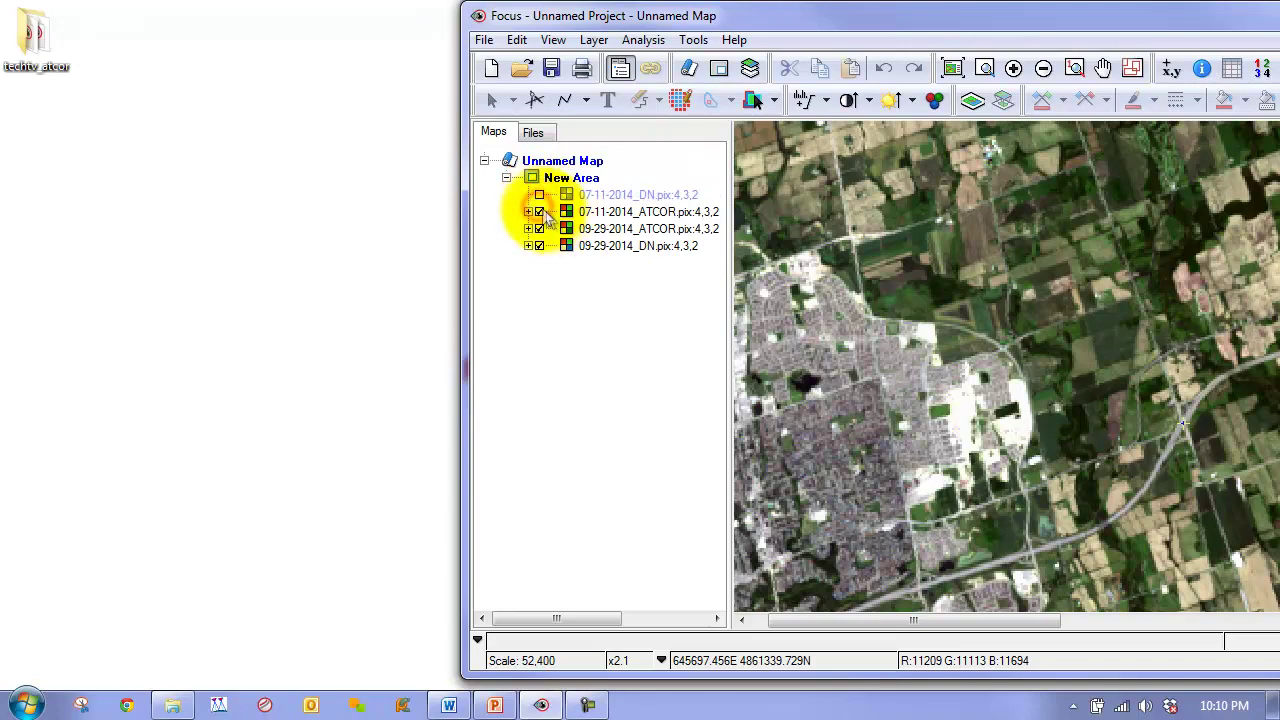
Turn on both July layers with 07-11-2014_DN on top and show its pixel values.
{"action": "left_click", "coordinate": [540, 211]}
{"action": "left_click", "coordinate": [610, 229]}
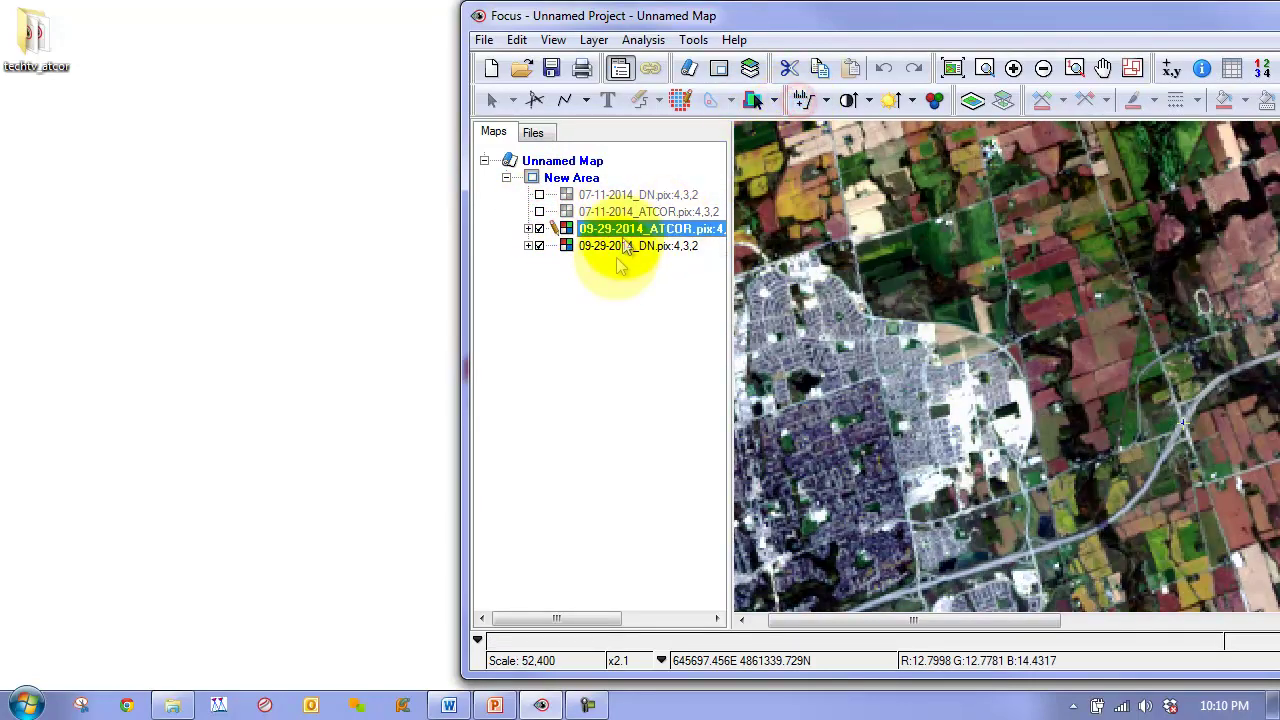
{"action": "left_click", "coordinate": [620, 246]}
{"action": "left_click", "coordinate": [540, 229]}
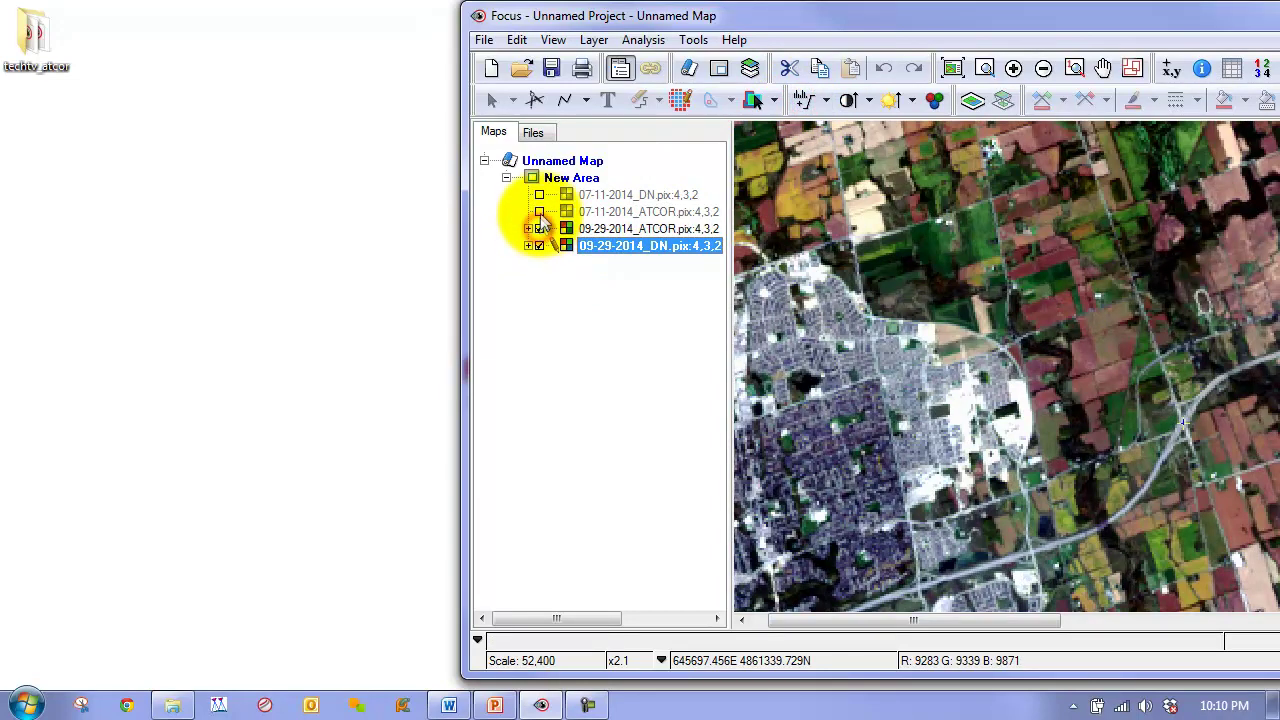
{"action": "left_click", "coordinate": [540, 211]}
{"action": "left_click", "coordinate": [620, 195]}
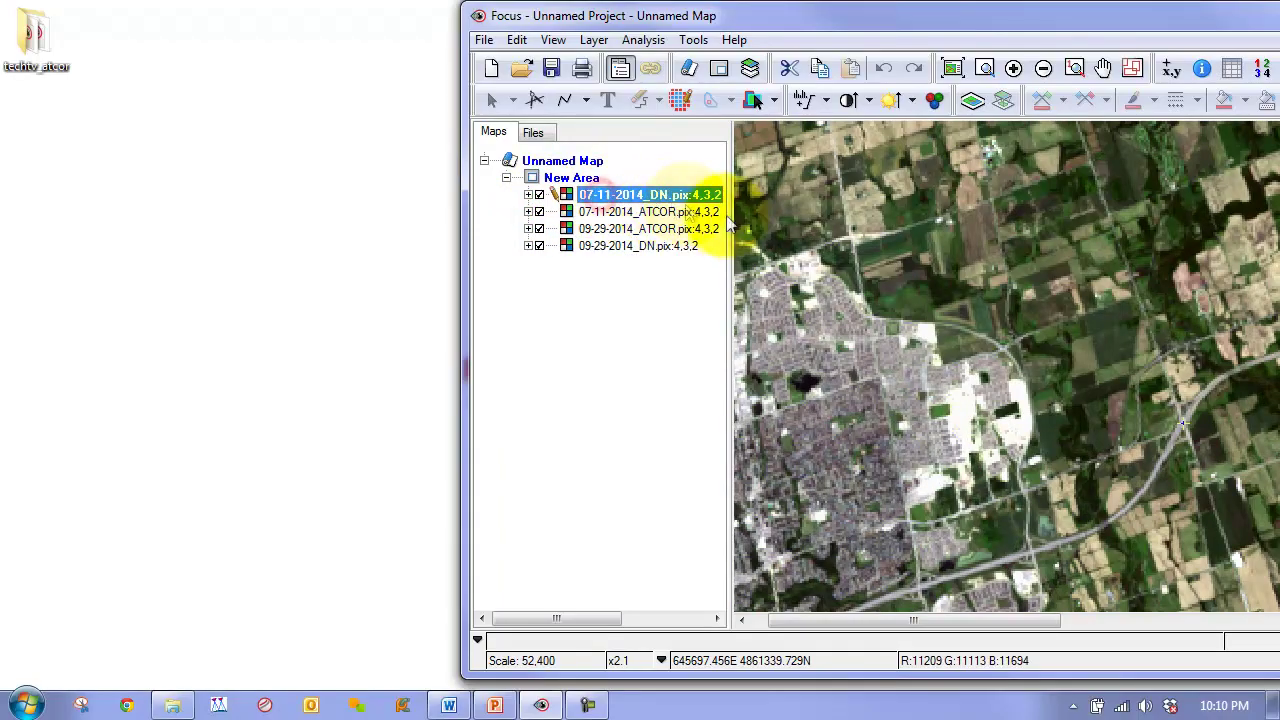
{"action": "left_click", "coordinate": [1262, 67]}
Show 07-11-2014_DN and 07-11-2014_ATCOR numeric pixel values side by side.
{"action": "left_click_drag", "start_coordinate": [1012, 57], "coordinate": [340, 55]}
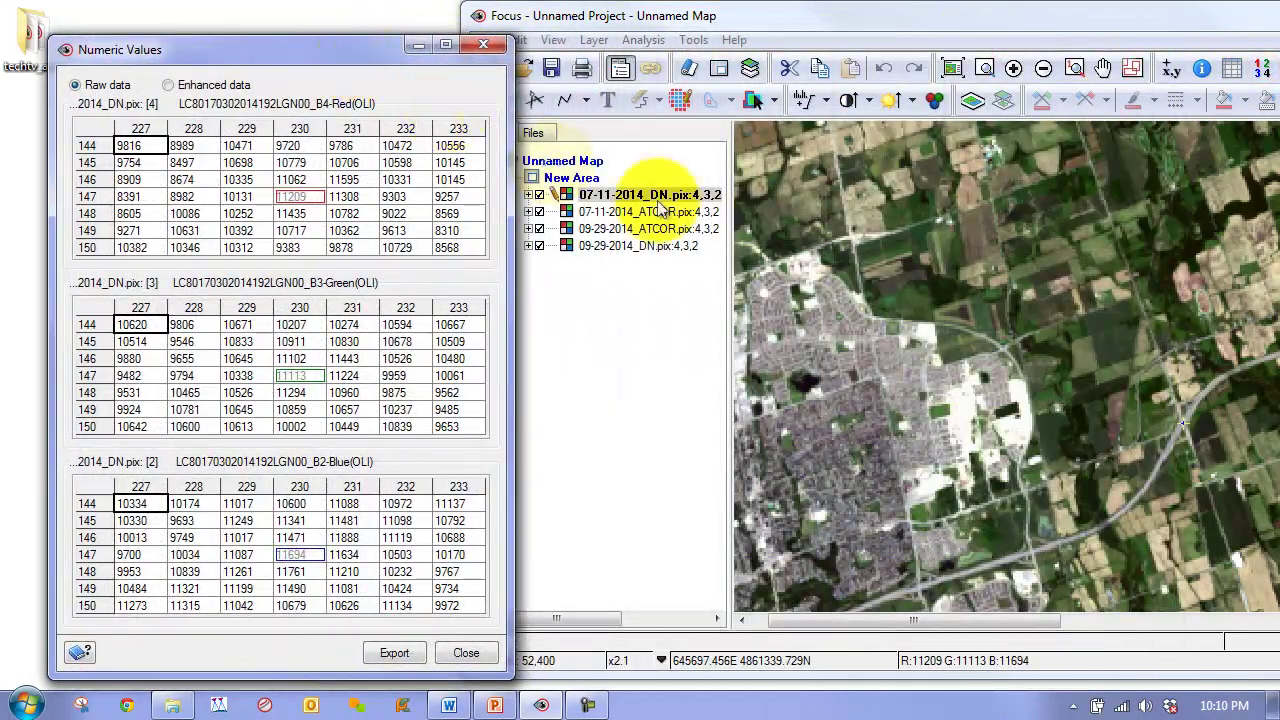
{"action": "left_click", "coordinate": [655, 211]}
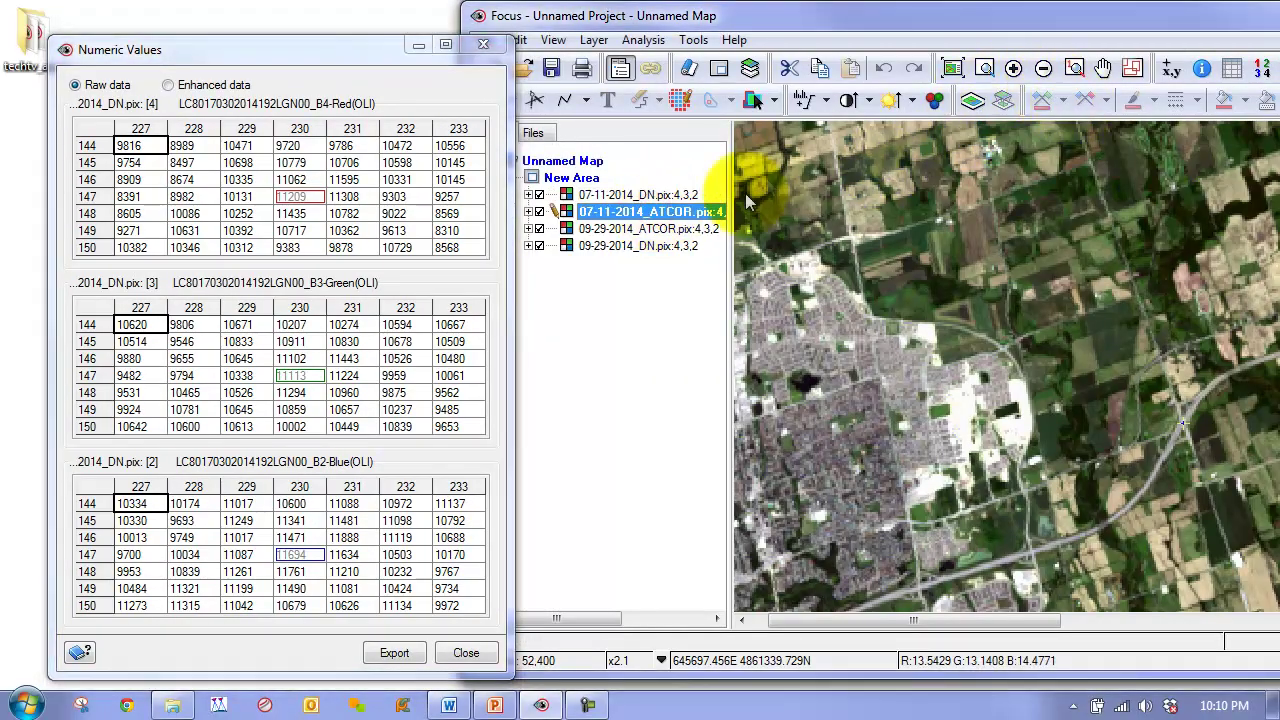
{"action": "left_click", "coordinate": [1262, 70]}
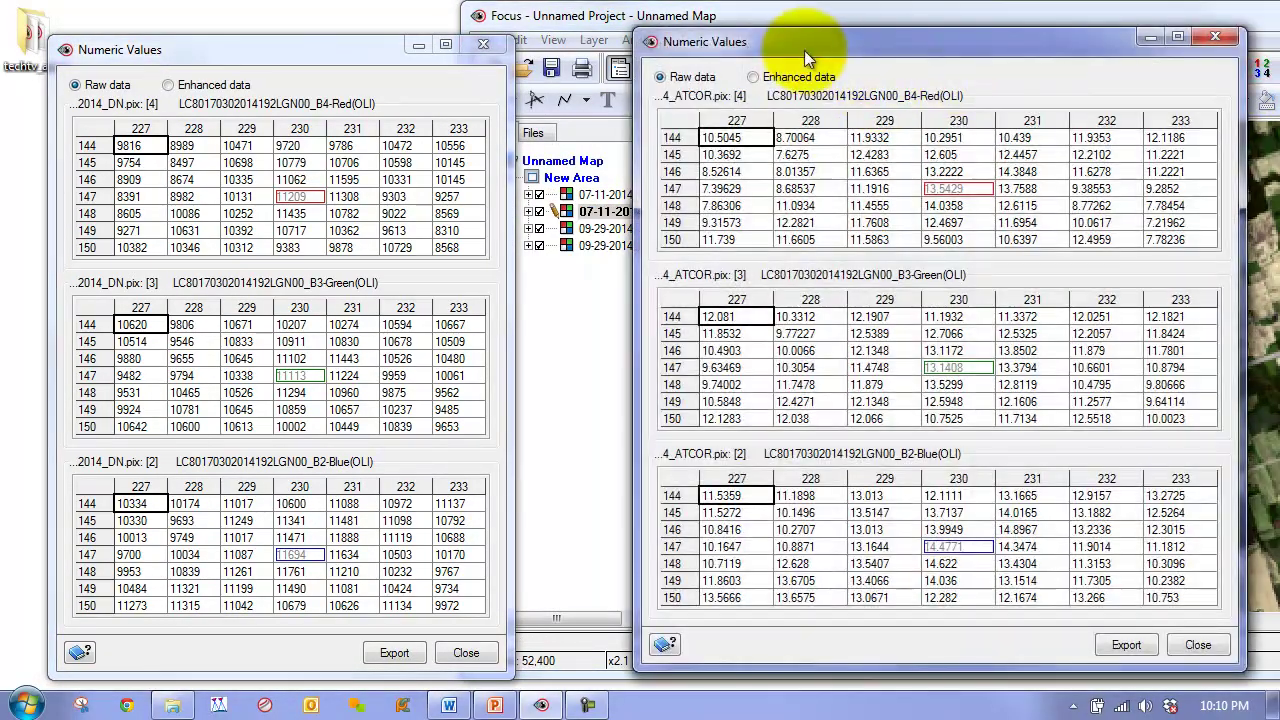
{"action": "left_click_drag", "start_coordinate": [804, 50], "coordinate": [767, 57]}
{"action": "left_click_drag", "start_coordinate": [714, 62], "coordinate": [858, 57]}
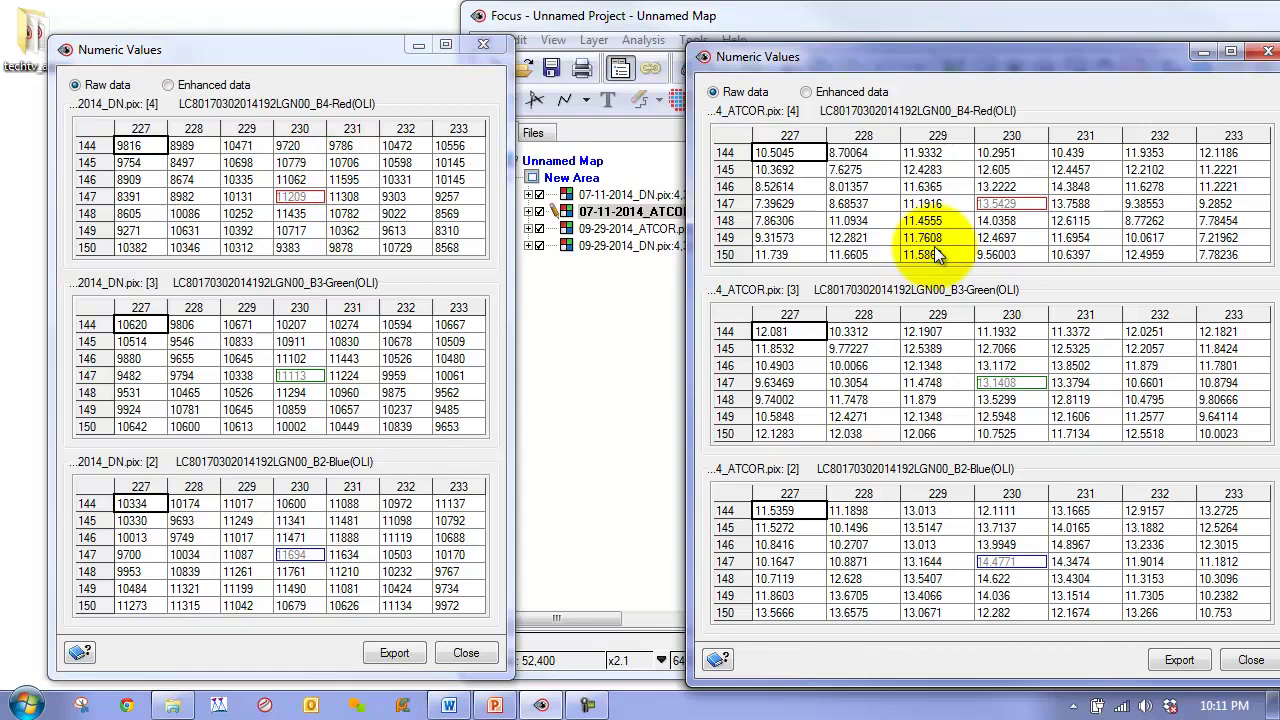
Close both Numeric Values windows and move 07-11-2014_DN to the bottom of the layers.
{"action": "key", "text": "alt+F4"}
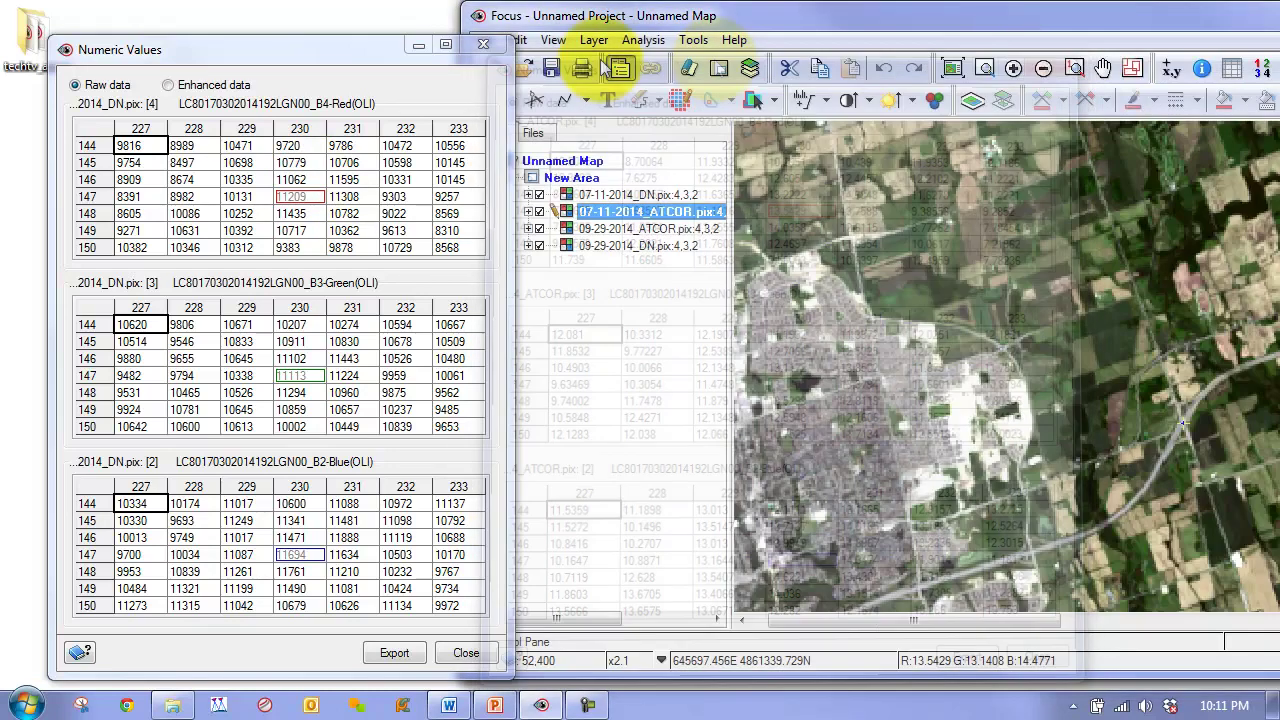
{"action": "left_click", "coordinate": [483, 44]}
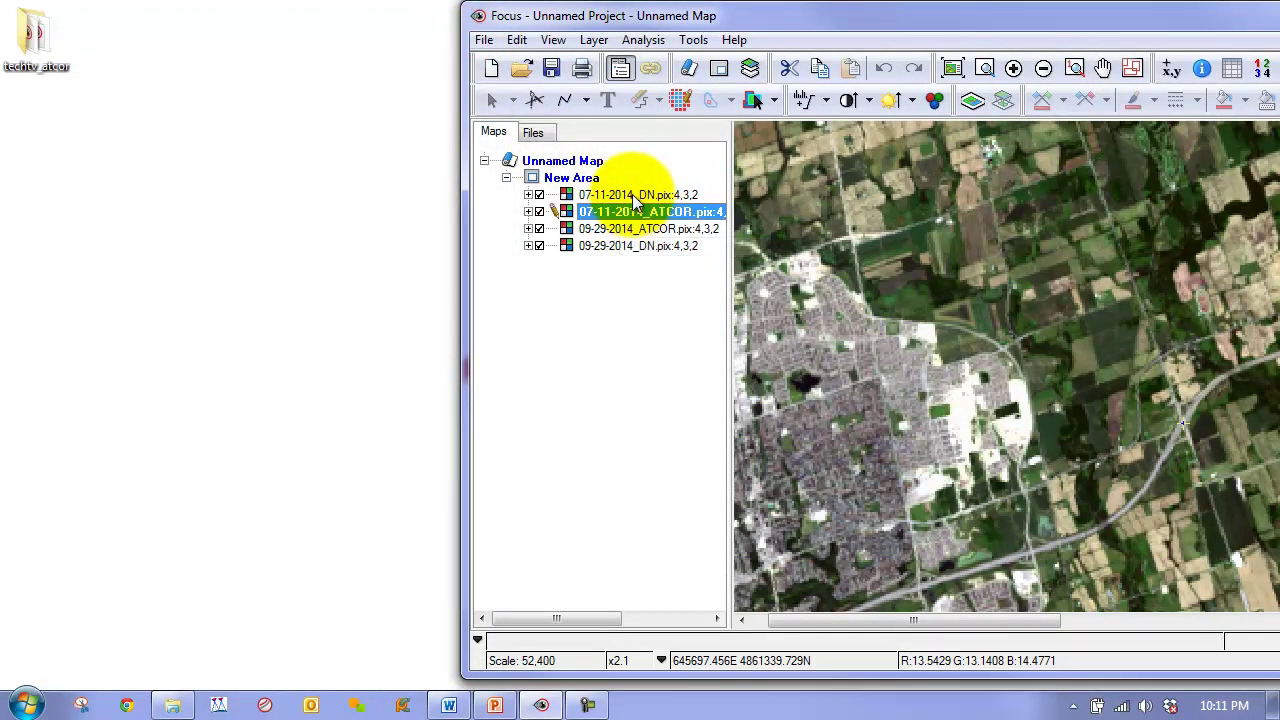
{"action": "left_click_drag", "start_coordinate": [633, 200], "coordinate": [633, 248]}
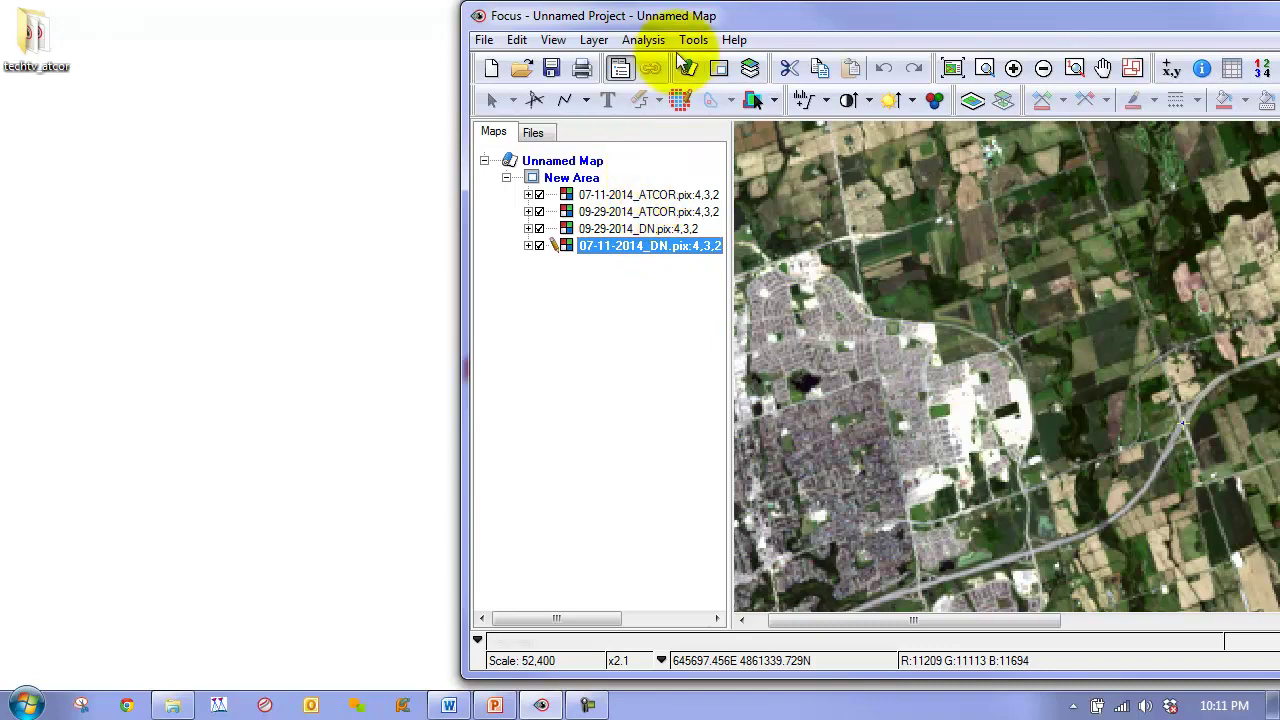
Run Change Detection on the chosen working and reference rasters with Pseudocolor output display.
{"action": "left_click", "coordinate": [645, 40]}
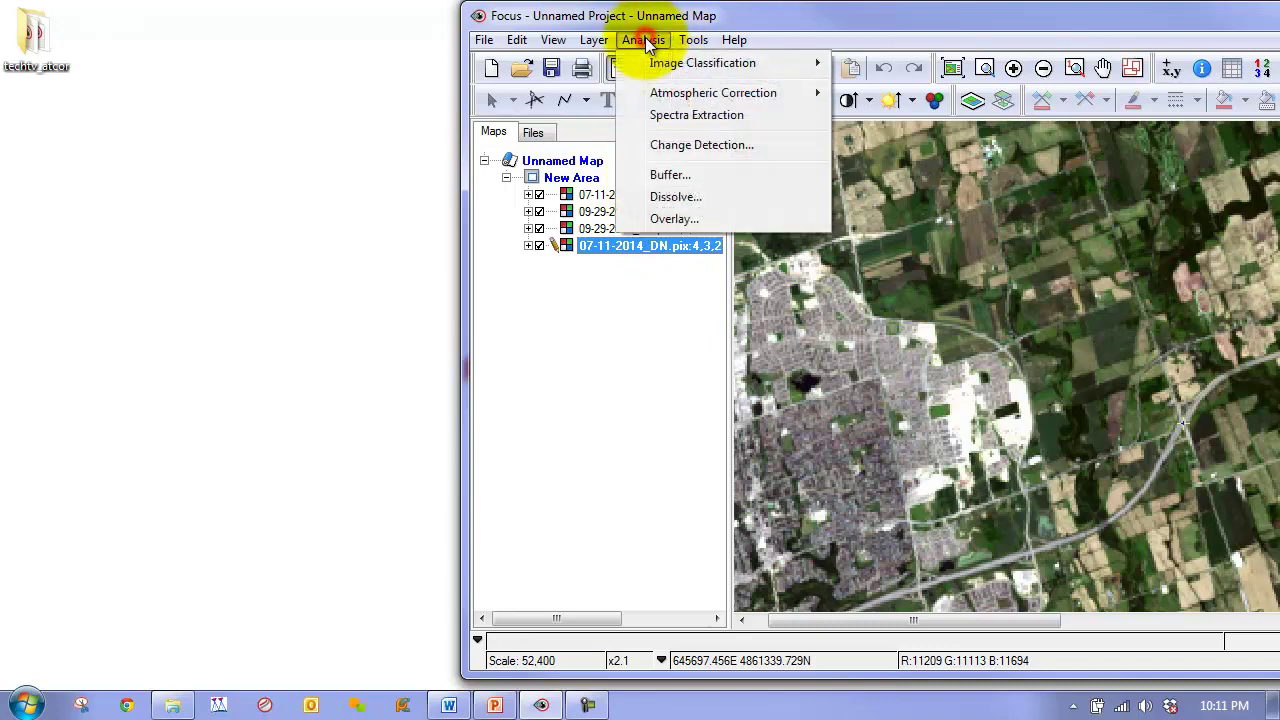
{"action": "left_click", "coordinate": [714, 146]}
{"action": "left_click_drag", "start_coordinate": [694, 166], "coordinate": [431, 140]}
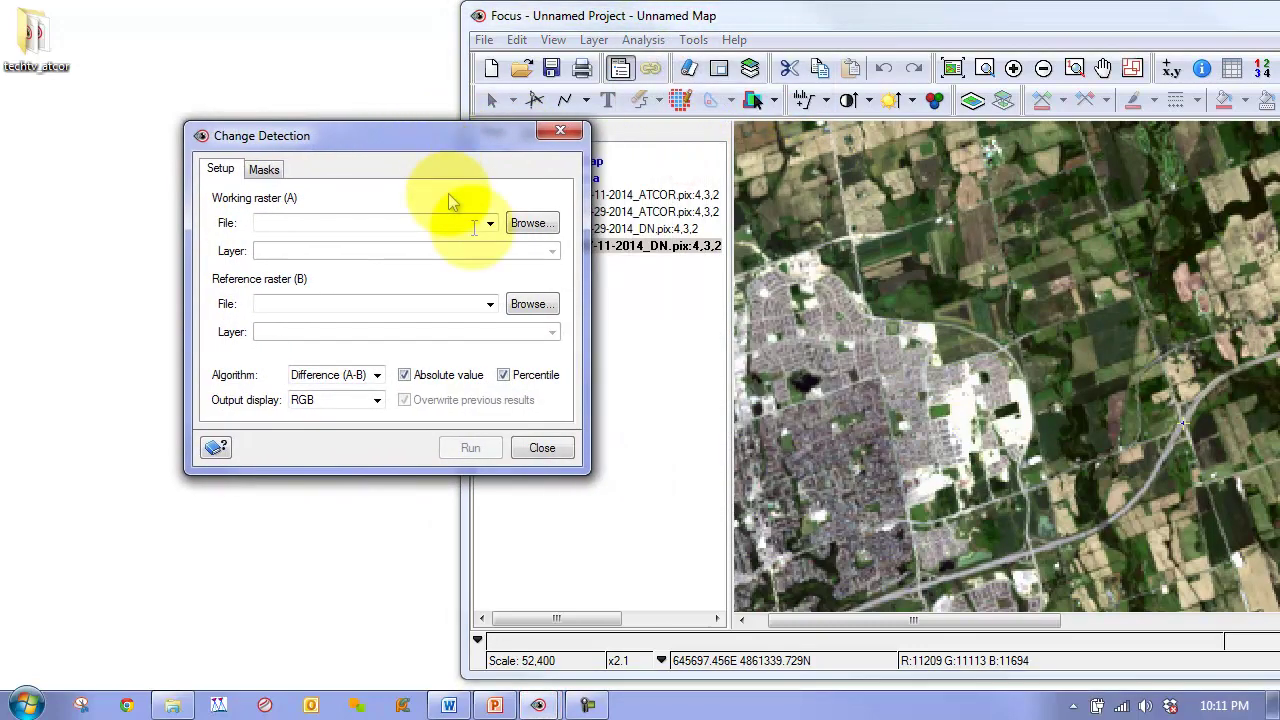
{"action": "left_click", "coordinate": [489, 222]}
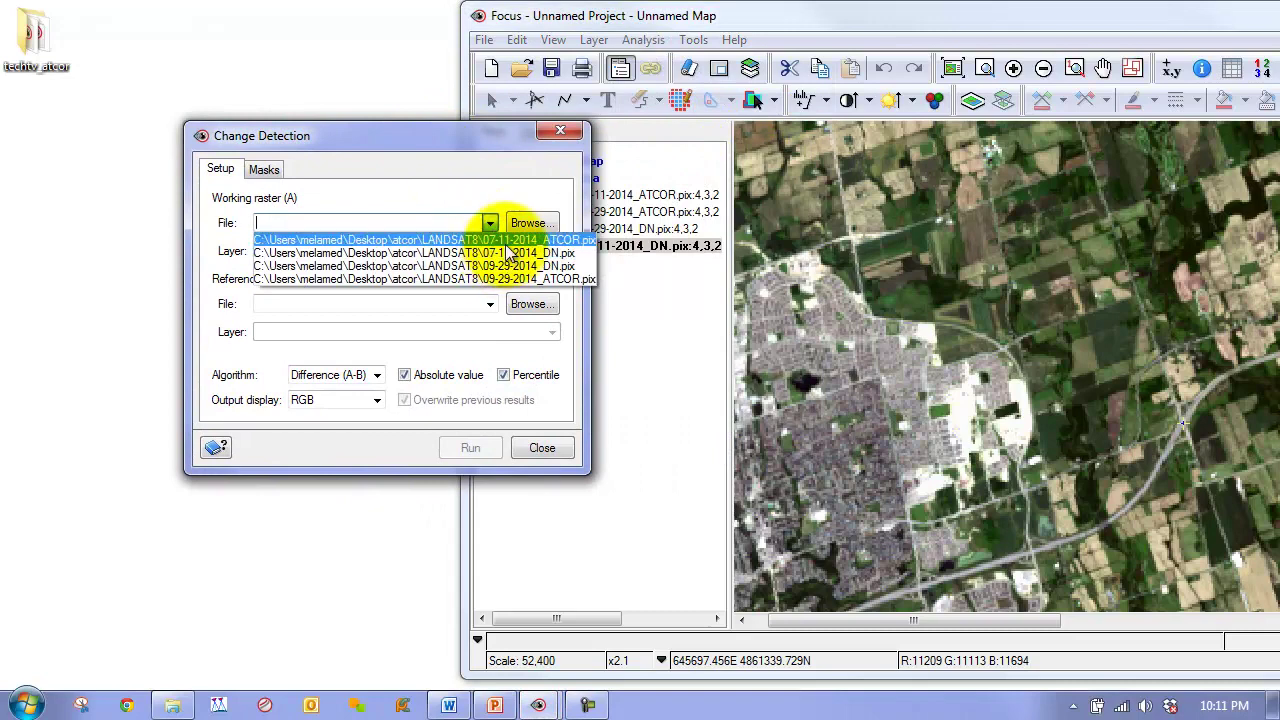
{"action": "left_click", "coordinate": [504, 276]}
{"action": "left_click", "coordinate": [491, 306]}
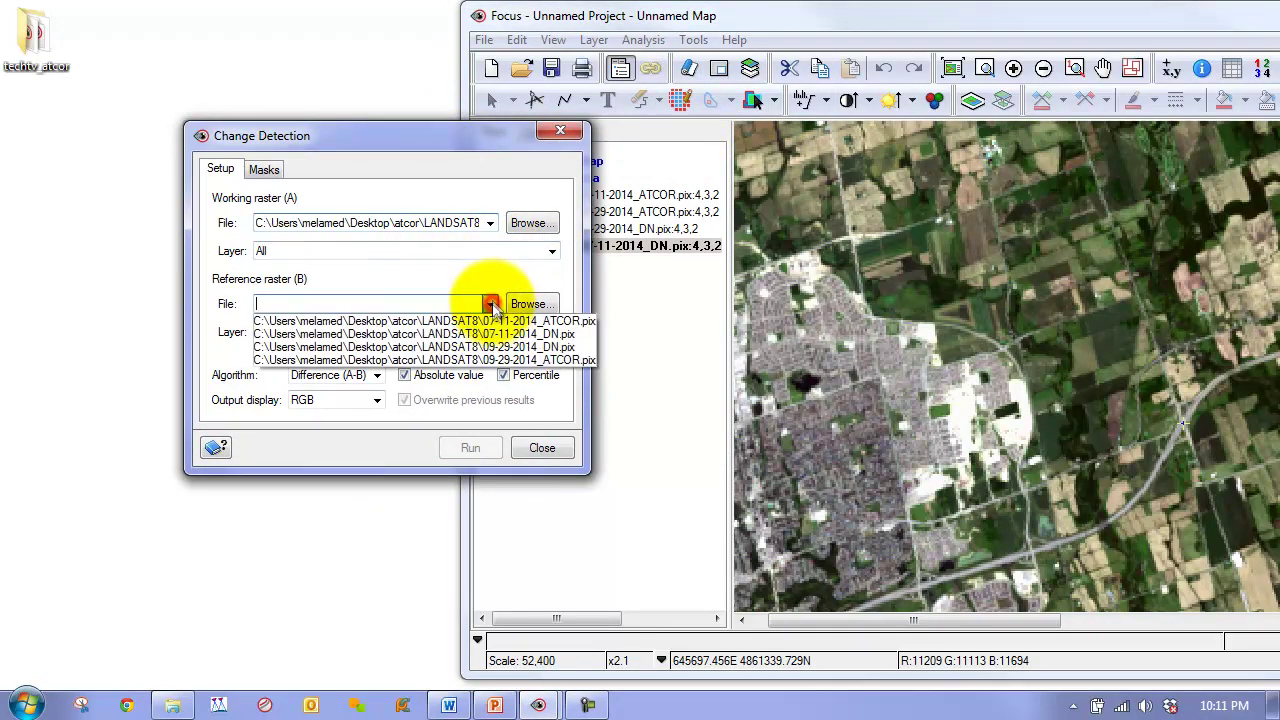
{"action": "left_click", "coordinate": [512, 327]}
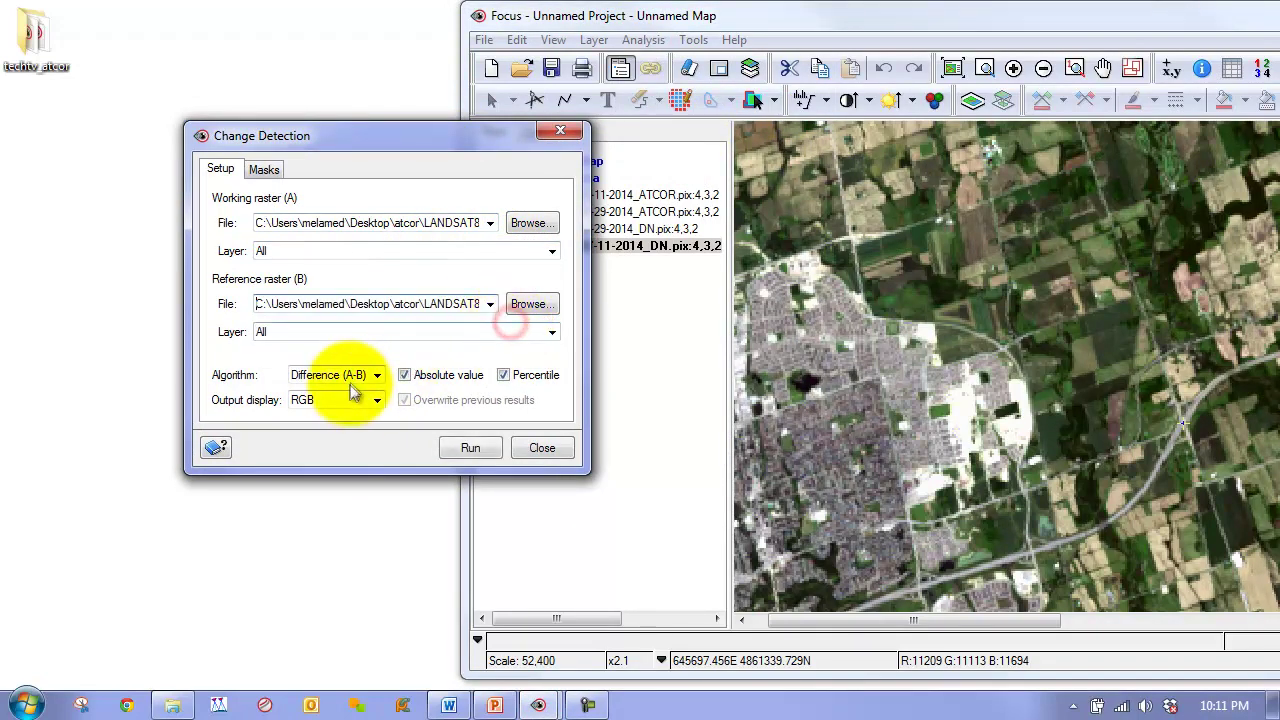
{"action": "left_click", "coordinate": [372, 400]}
{"action": "left_click", "coordinate": [341, 432]}
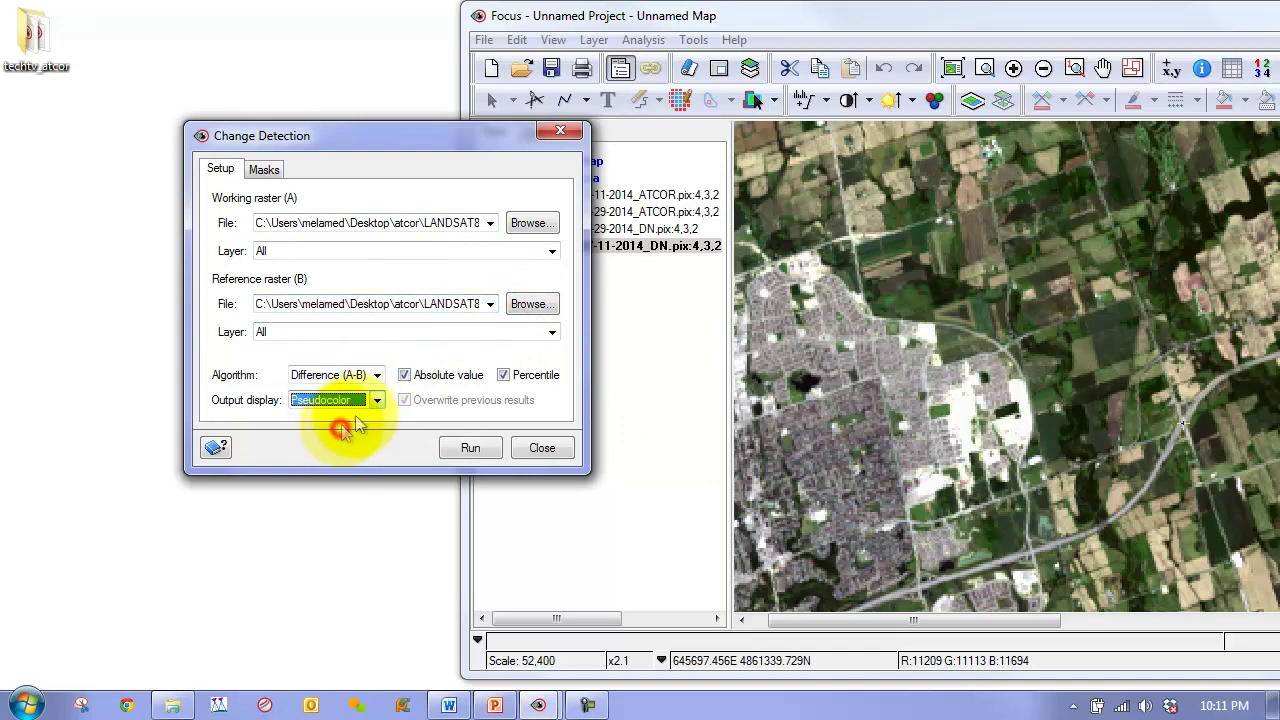
{"action": "left_click", "coordinate": [468, 447]}
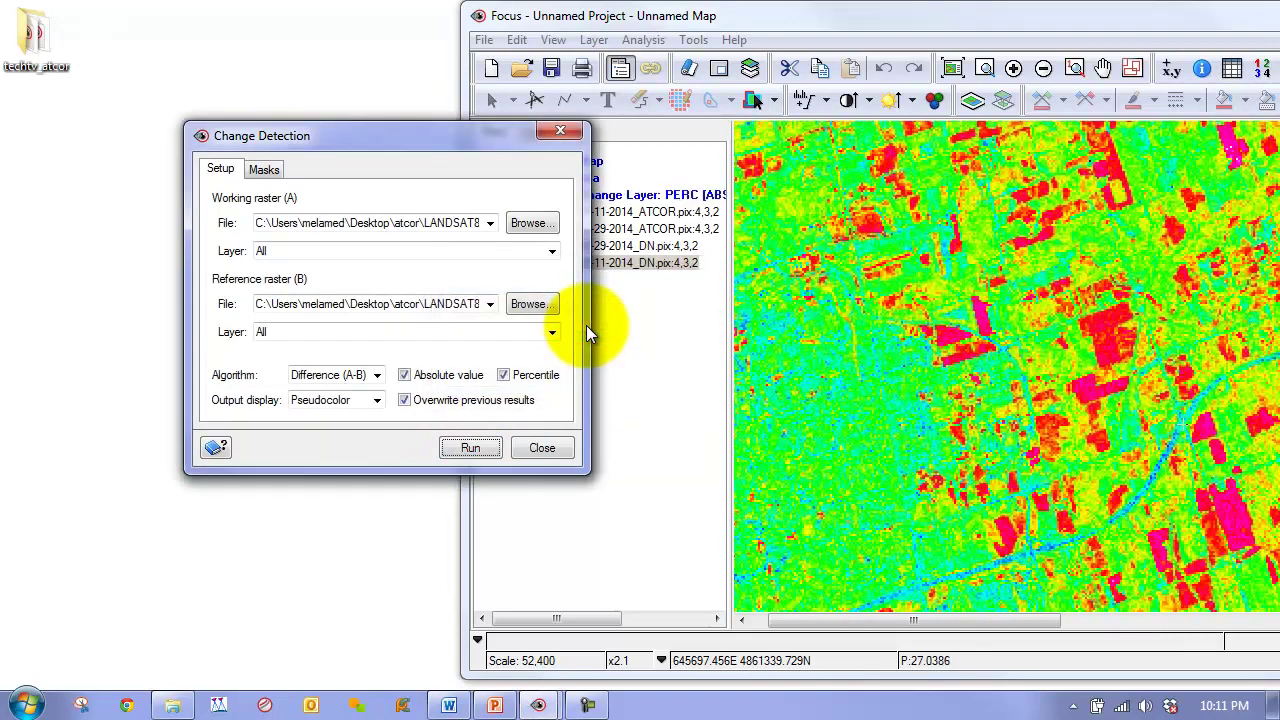
Select the 09-29-2014_DN layer and make it the change detection working raster.
{"action": "left_click", "coordinate": [660, 211]}
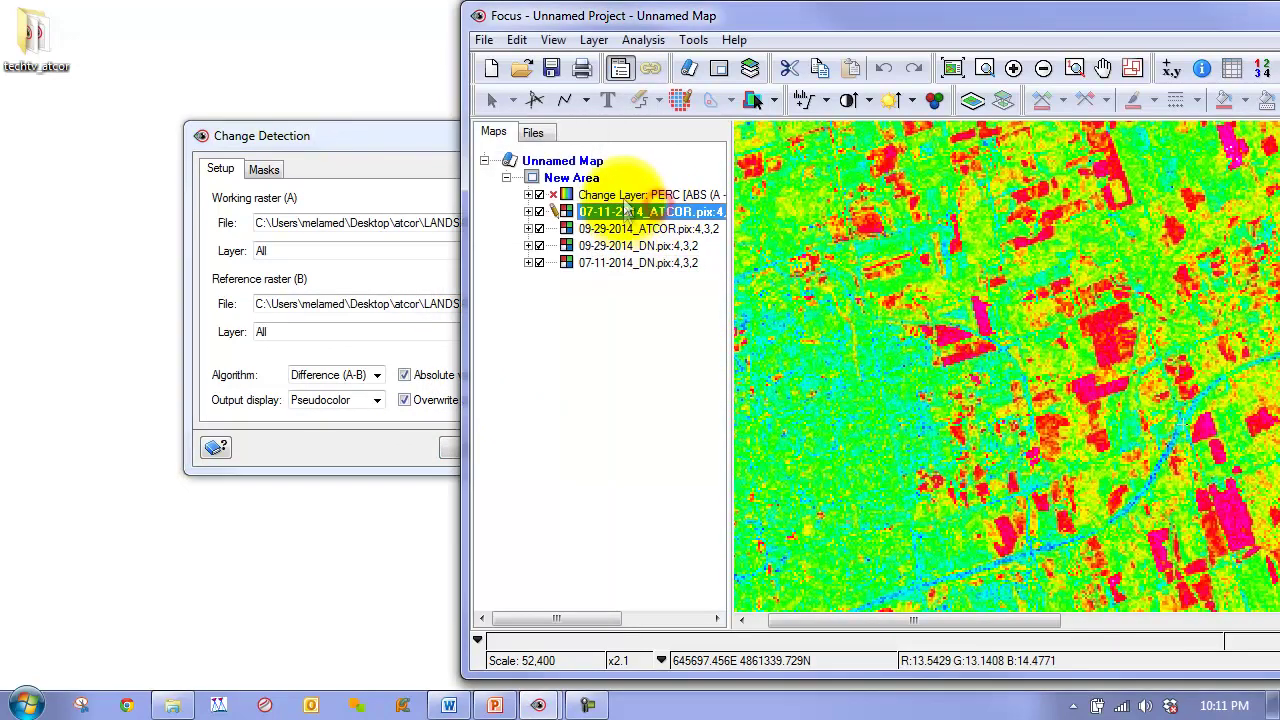
{"action": "left_click", "coordinate": [640, 246]}
{"action": "left_click", "coordinate": [418, 192]}
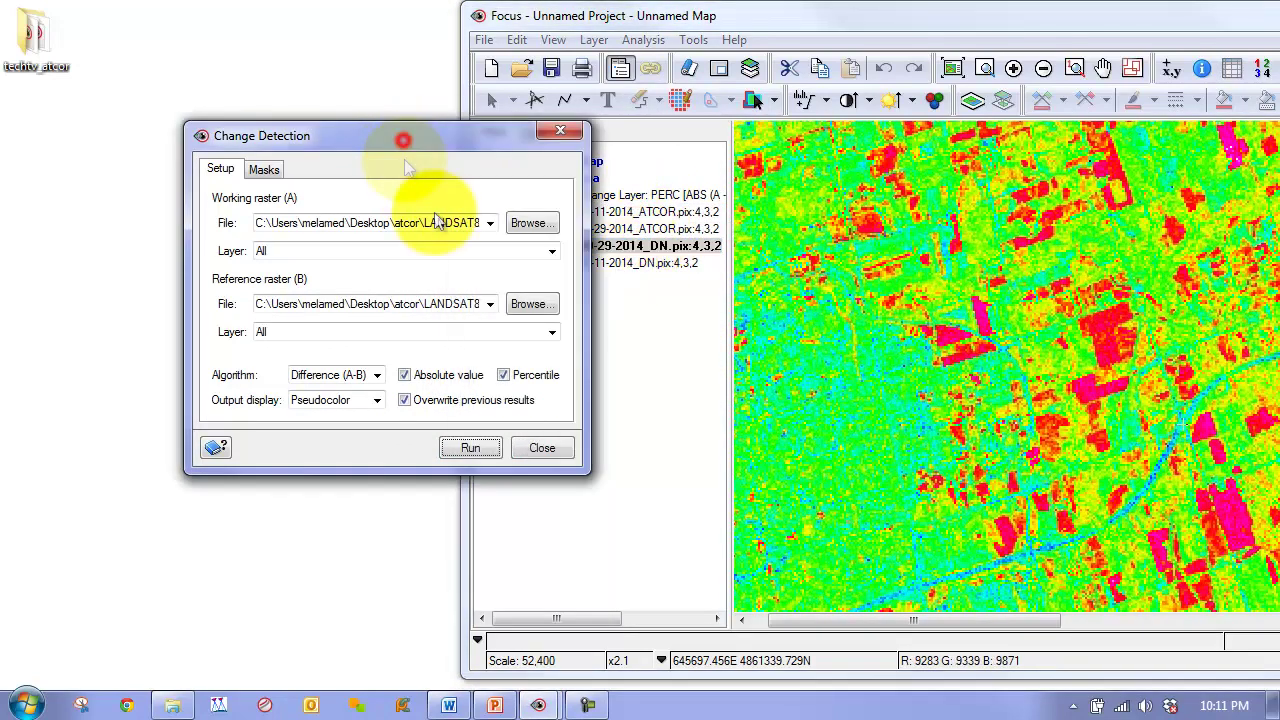
{"action": "left_click", "coordinate": [490, 223]}
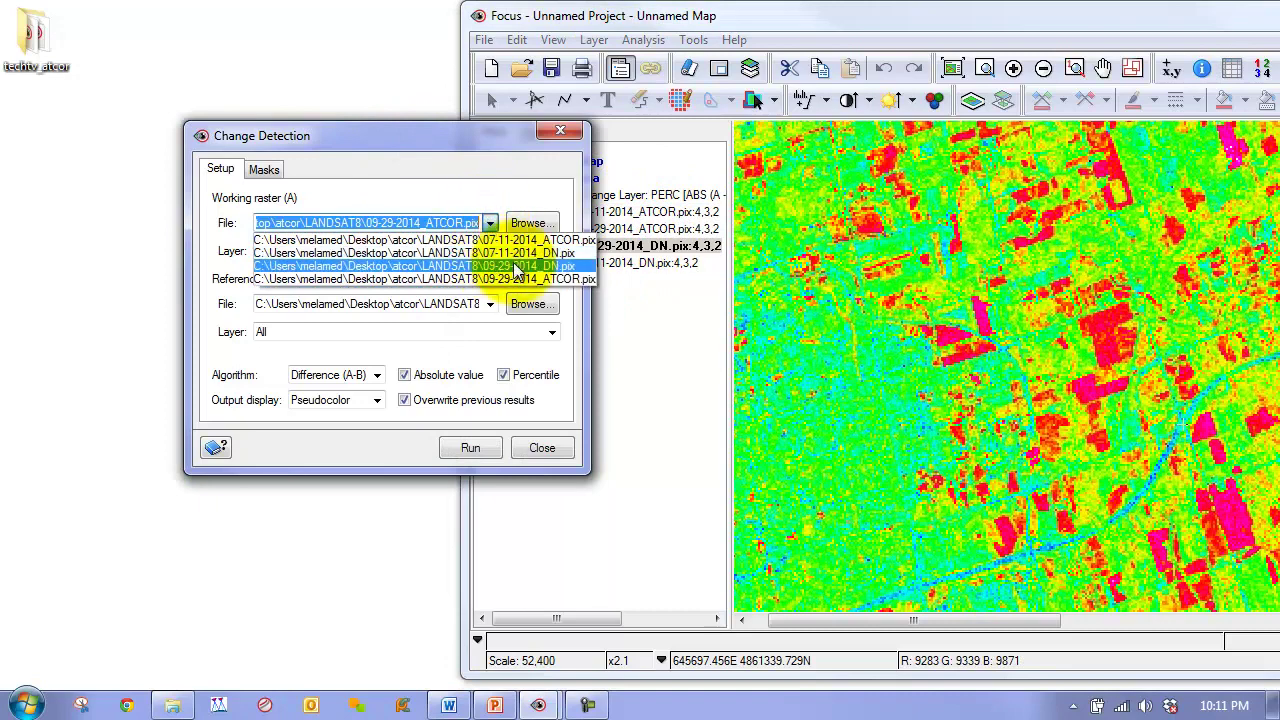
{"action": "left_click", "coordinate": [515, 266]}
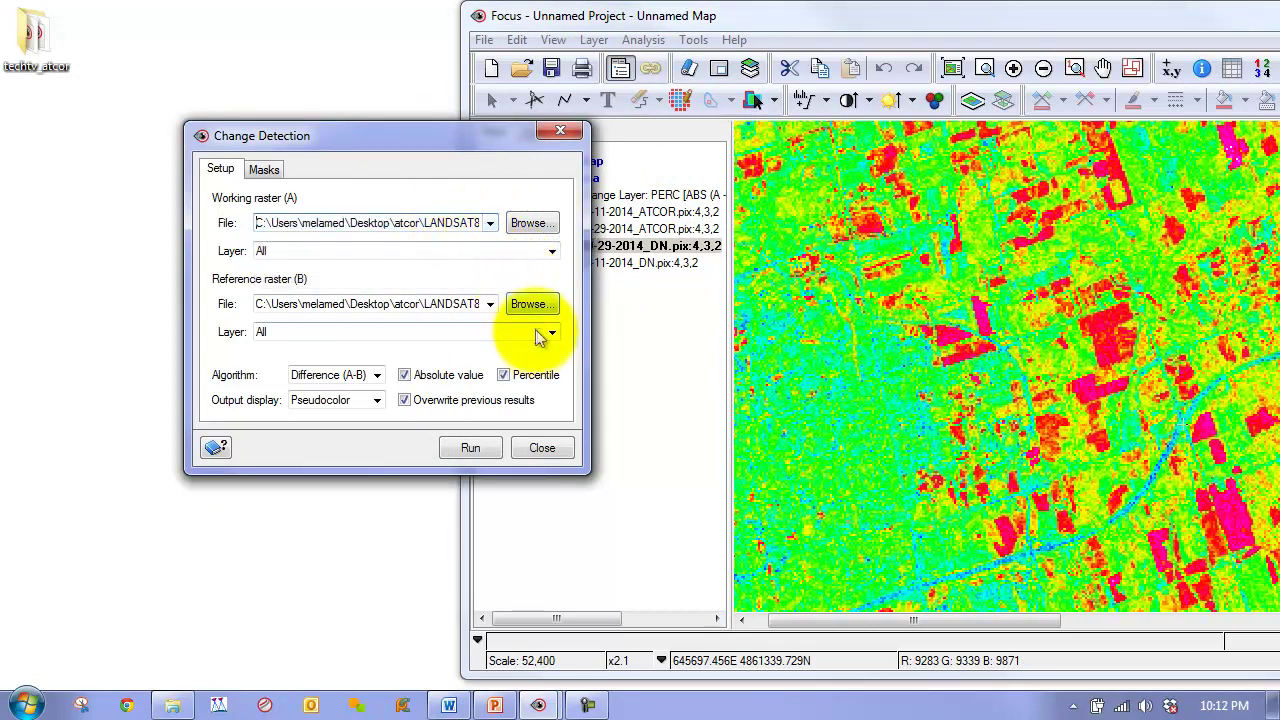
Run change detection against reference 07-11-2014_DN without overwriting results, then hide the new change layer.
{"action": "left_click", "coordinate": [490, 304]}
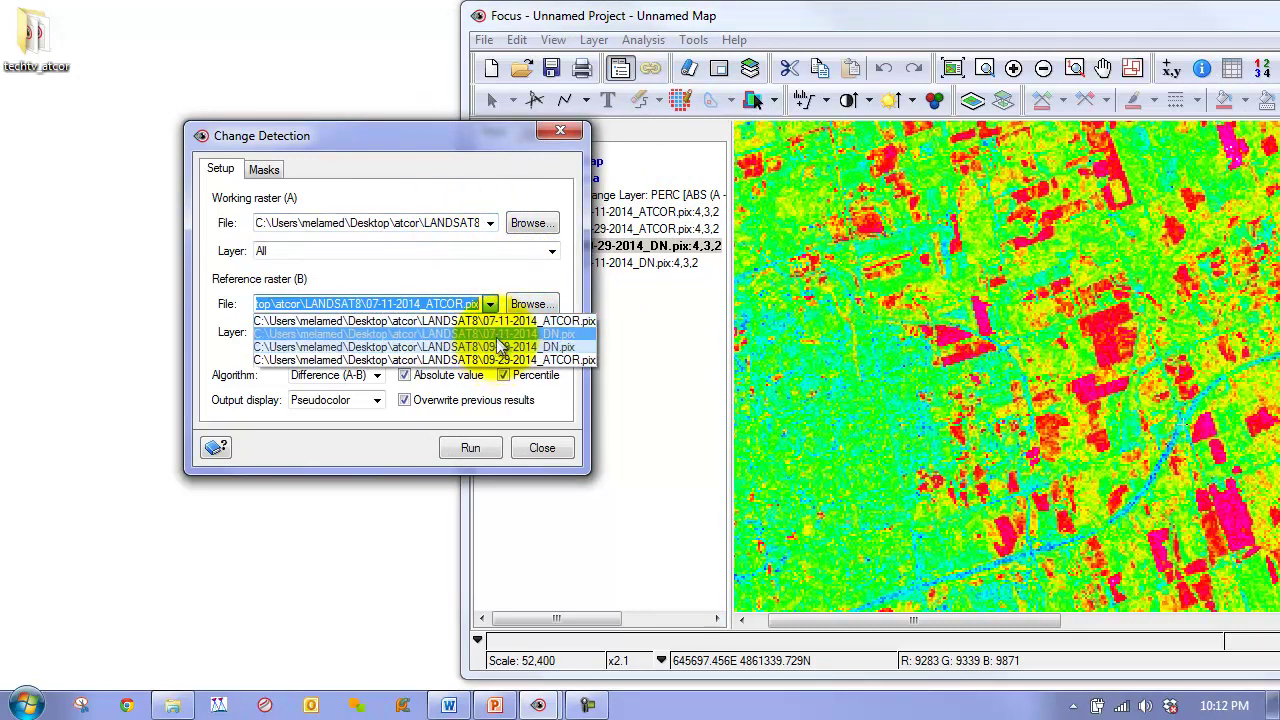
{"action": "left_click", "coordinate": [497, 340]}
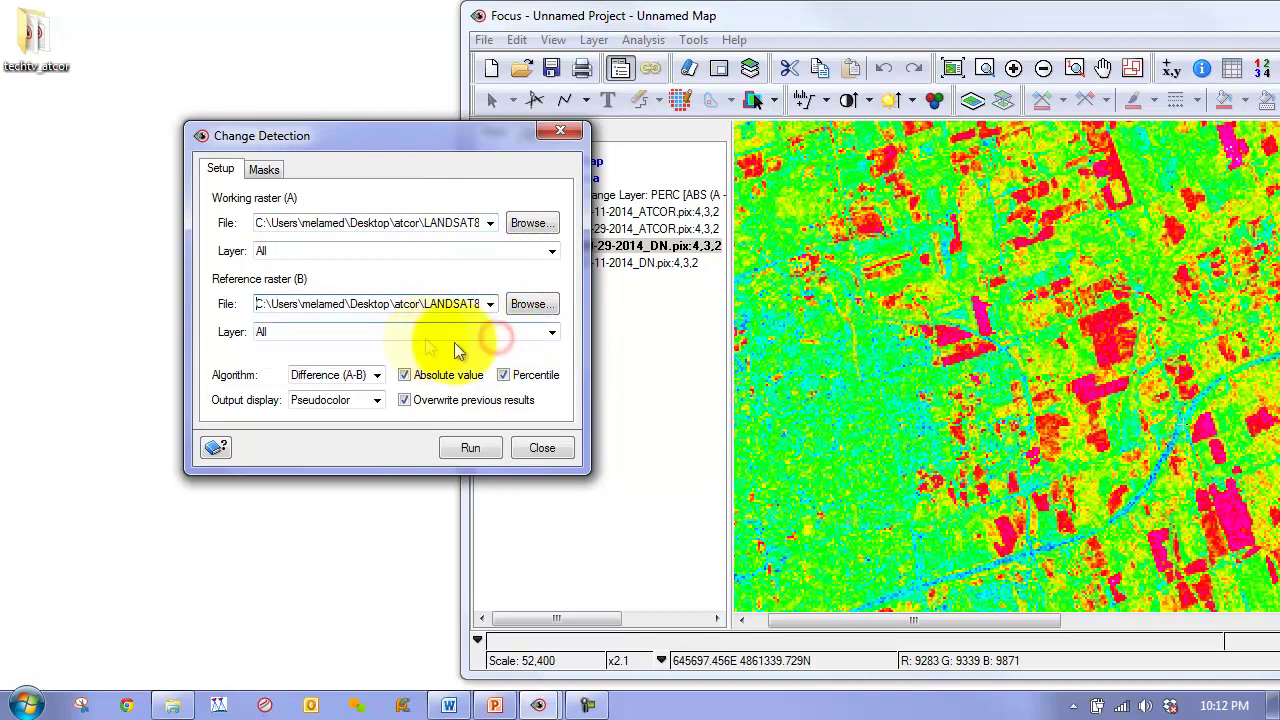
{"action": "left_click", "coordinate": [424, 400]}
{"action": "left_click", "coordinate": [472, 450]}
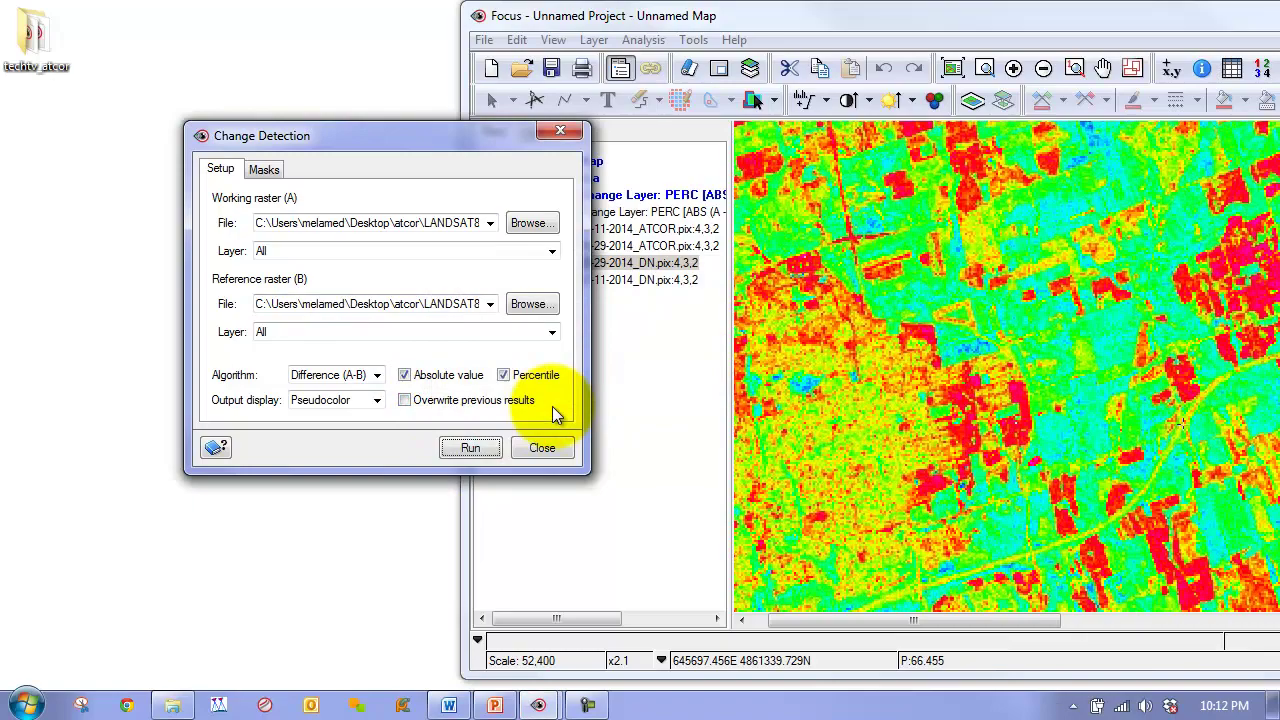
{"action": "left_click", "coordinate": [542, 447]}
{"action": "left_click", "coordinate": [539, 194]}
Hide the 07-11-2014_ATCOR image to compare it with the September image while panning the map.
{"action": "left_click_drag", "start_coordinate": [1045, 237], "coordinate": [952, 328]}
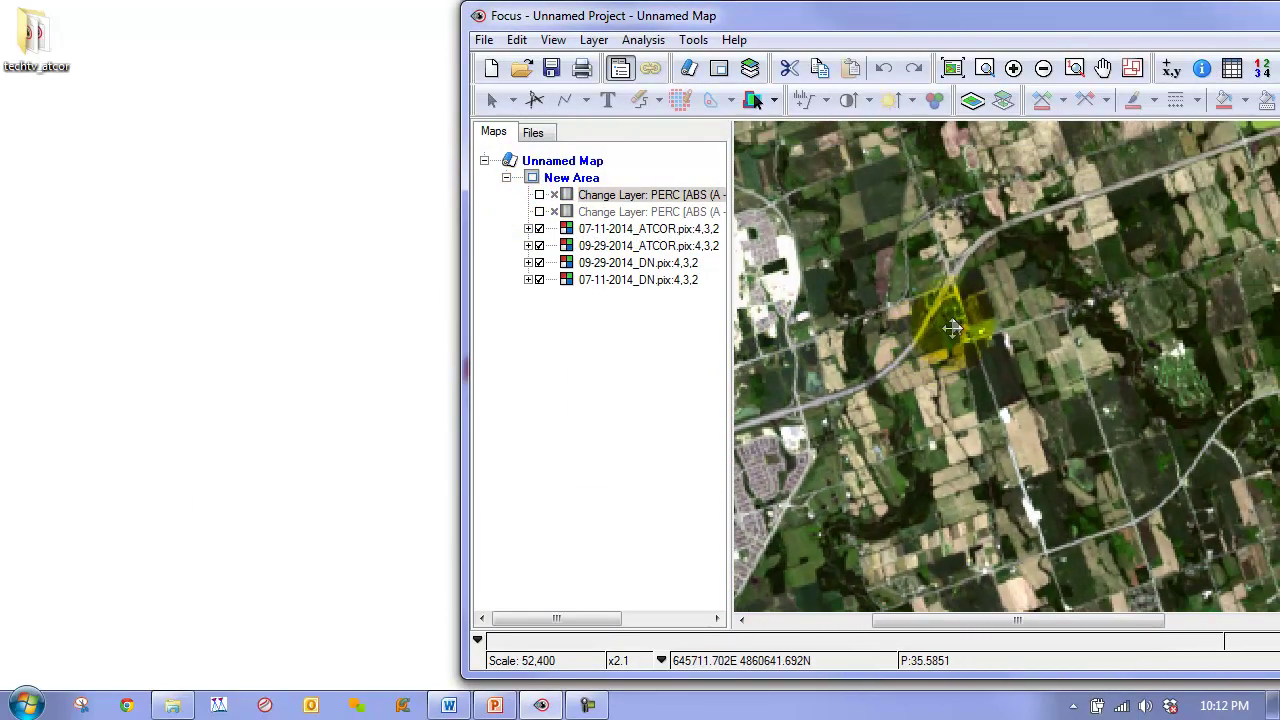
{"action": "left_click", "coordinate": [539, 229]}
{"action": "left_click", "coordinate": [539, 229]}
{"action": "left_click", "coordinate": [539, 229]}
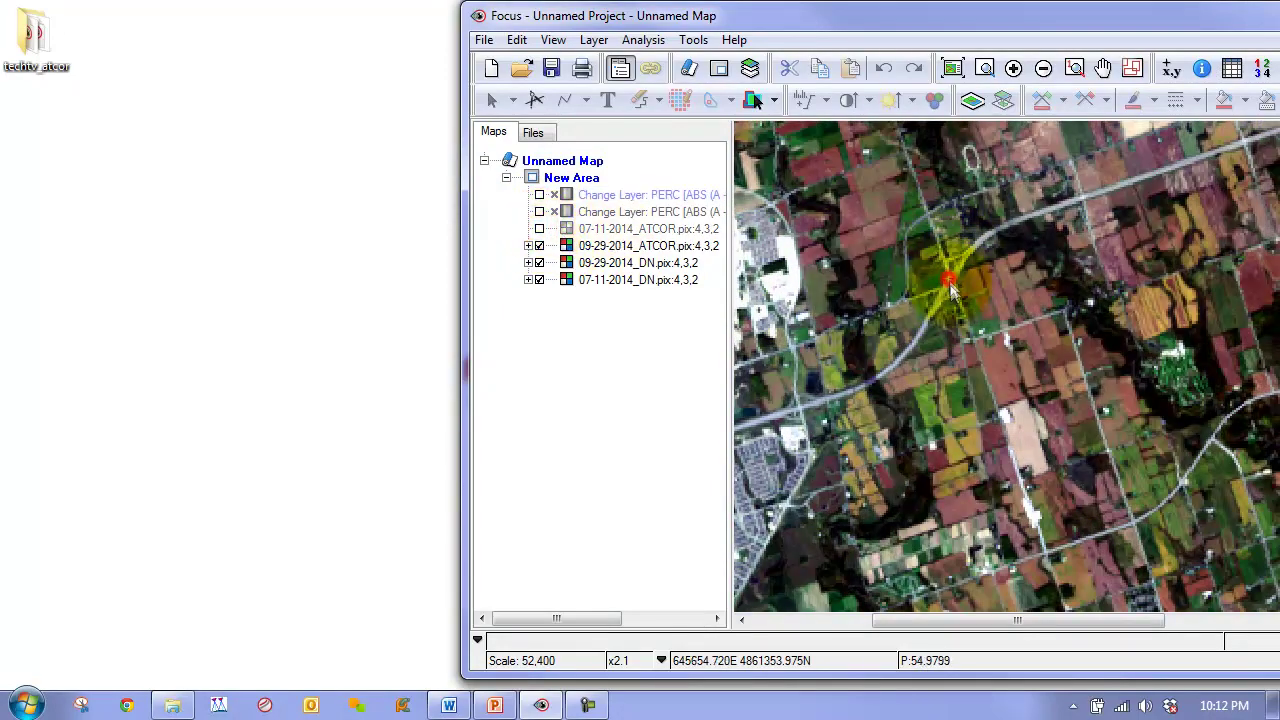
{"action": "left_click_drag", "start_coordinate": [952, 288], "coordinate": [978, 240]}
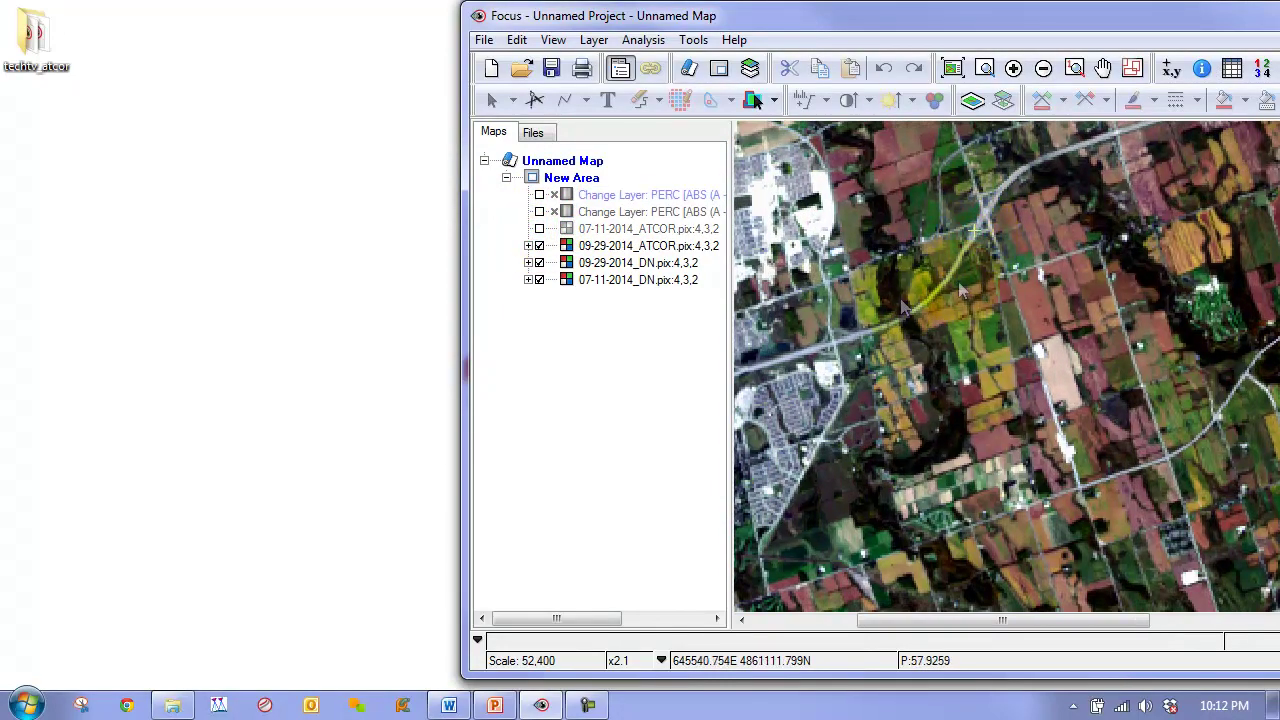
{"action": "left_click_drag", "start_coordinate": [766, 263], "coordinate": [896, 228]}
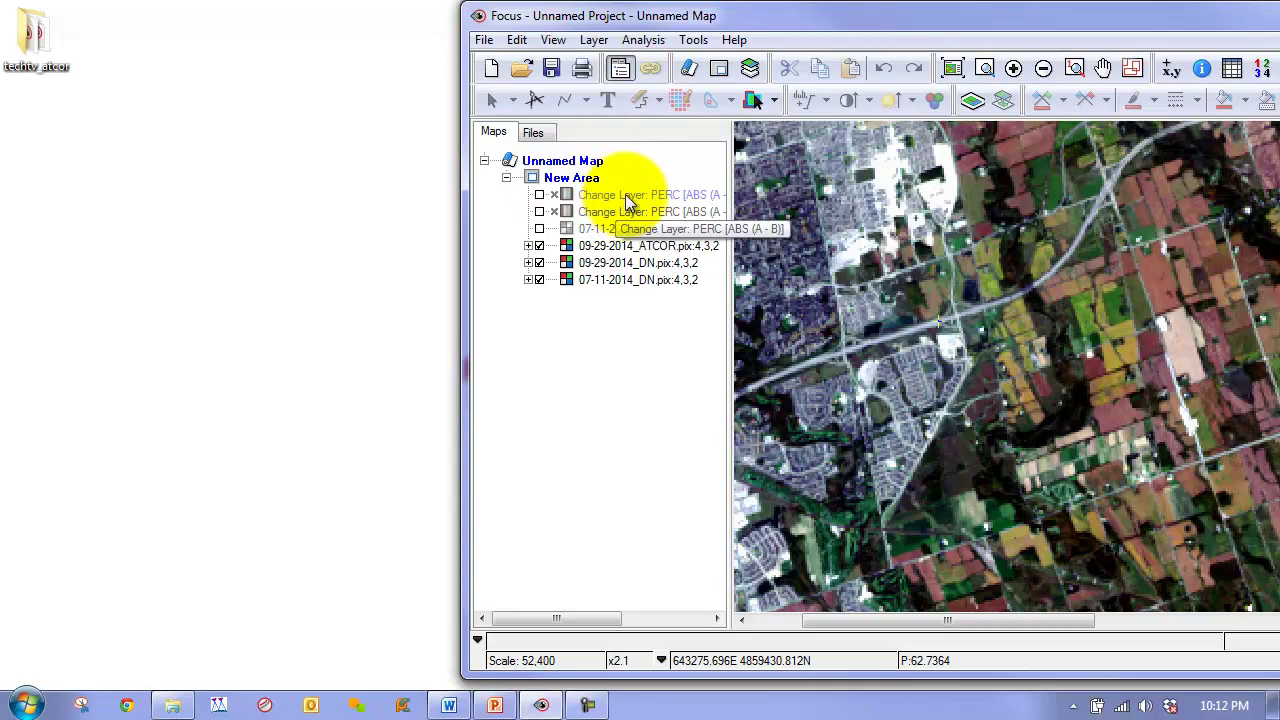
{"action": "scroll", "coordinate": [937, 314], "scroll_direction": "up", "scroll_amount": 2}
{"action": "scroll", "coordinate": [1044, 382], "scroll_direction": "down", "scroll_amount": 1}
{"action": "scroll", "coordinate": [1044, 382], "scroll_direction": "up", "scroll_amount": 1}
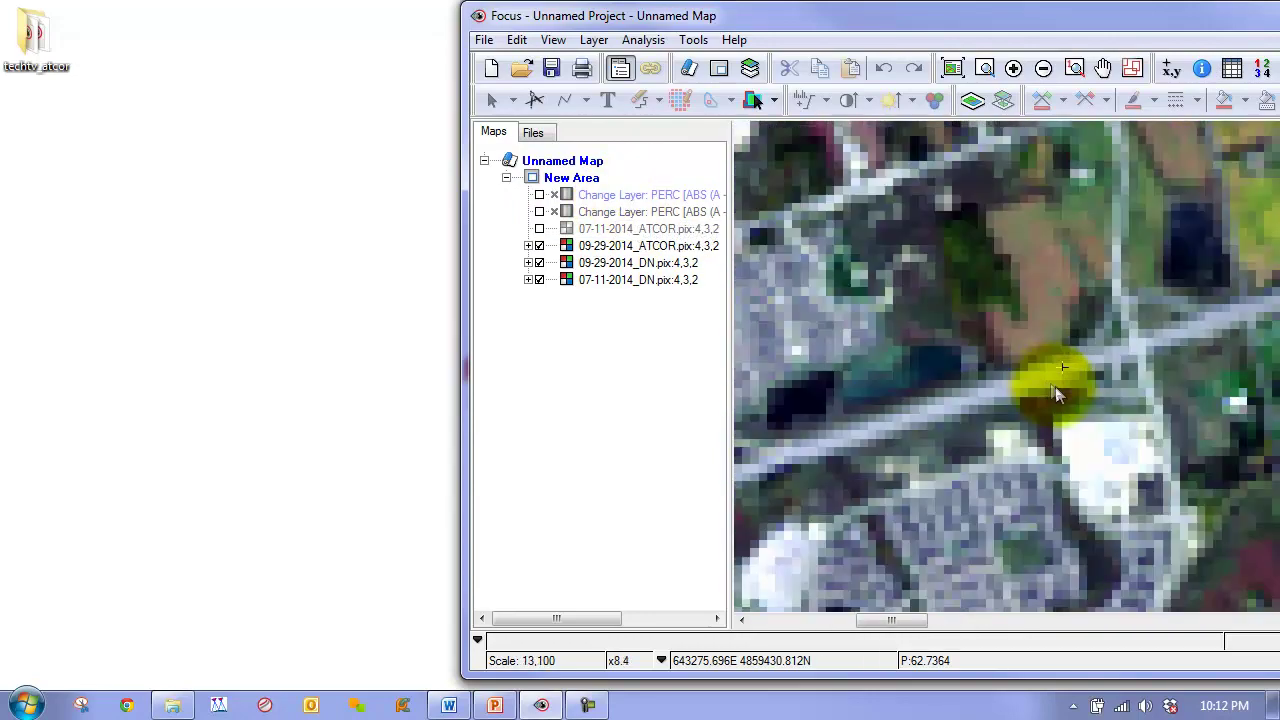
Display the second PERC change layer and zoom and pan over the roads and fields.
{"action": "left_click", "coordinate": [655, 212]}
{"action": "left_click", "coordinate": [539, 212]}
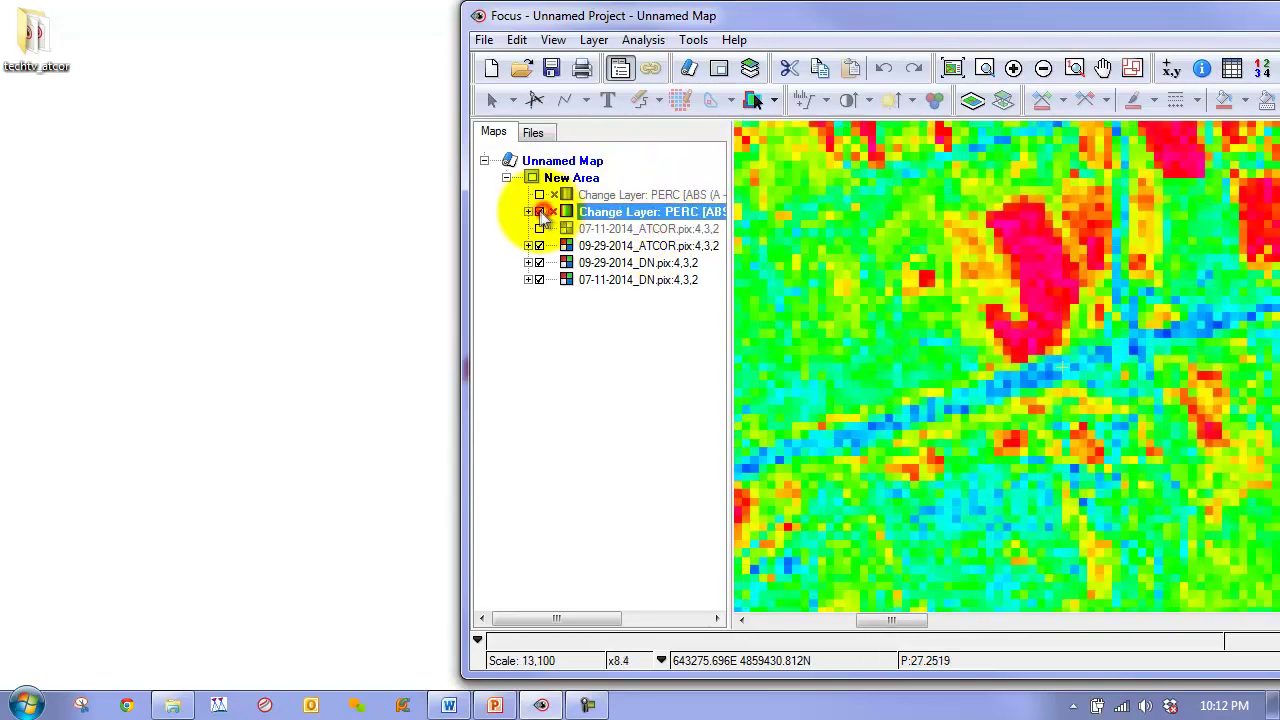
{"action": "scroll", "coordinate": [950, 405], "scroll_direction": "down", "scroll_amount": 2}
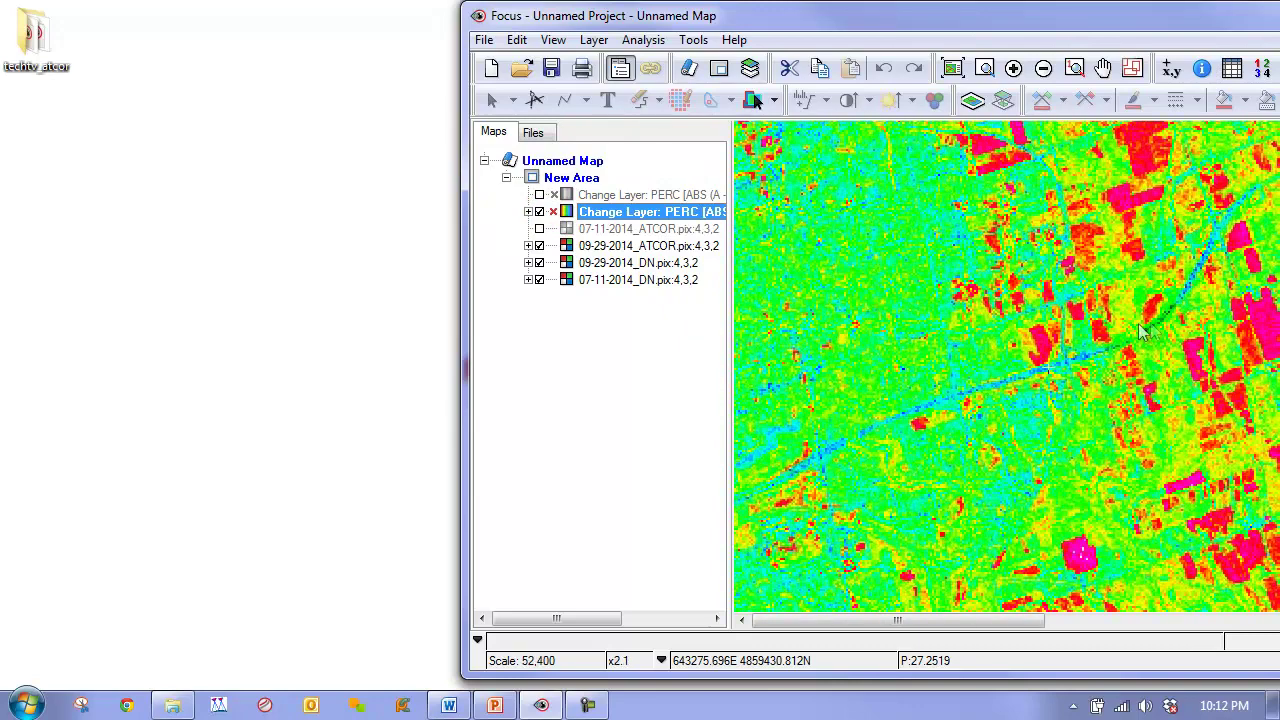
{"action": "left_click", "coordinate": [818, 453]}
{"action": "scroll", "coordinate": [876, 458], "scroll_direction": "up", "scroll_amount": 1}
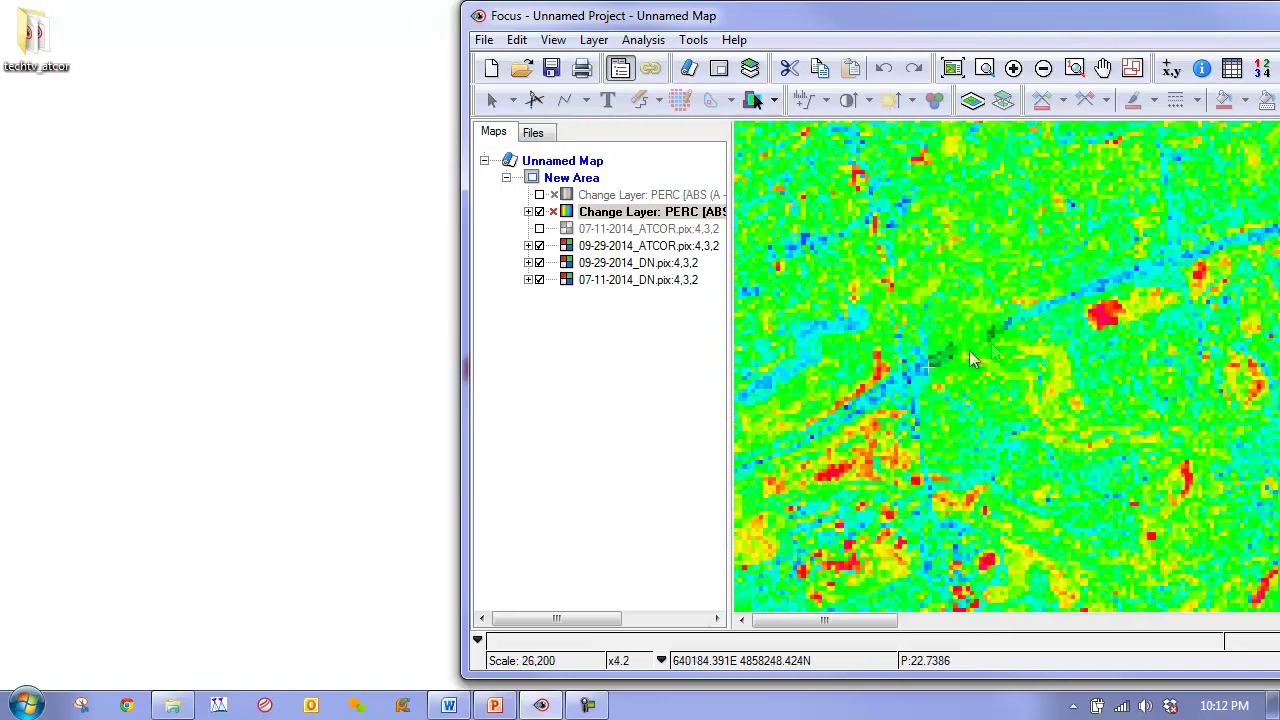
{"action": "left_click_drag", "start_coordinate": [1118, 284], "coordinate": [935, 387]}
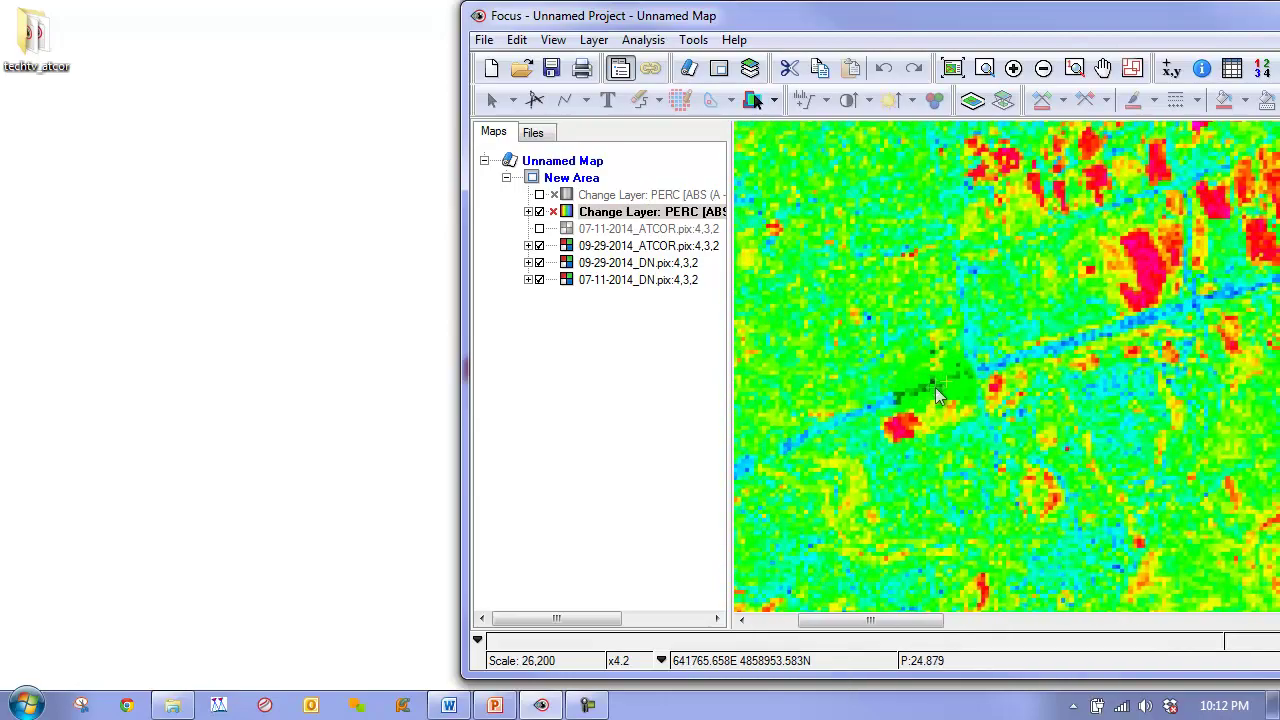
{"action": "left_click_drag", "start_coordinate": [1160, 330], "coordinate": [1040, 360]}
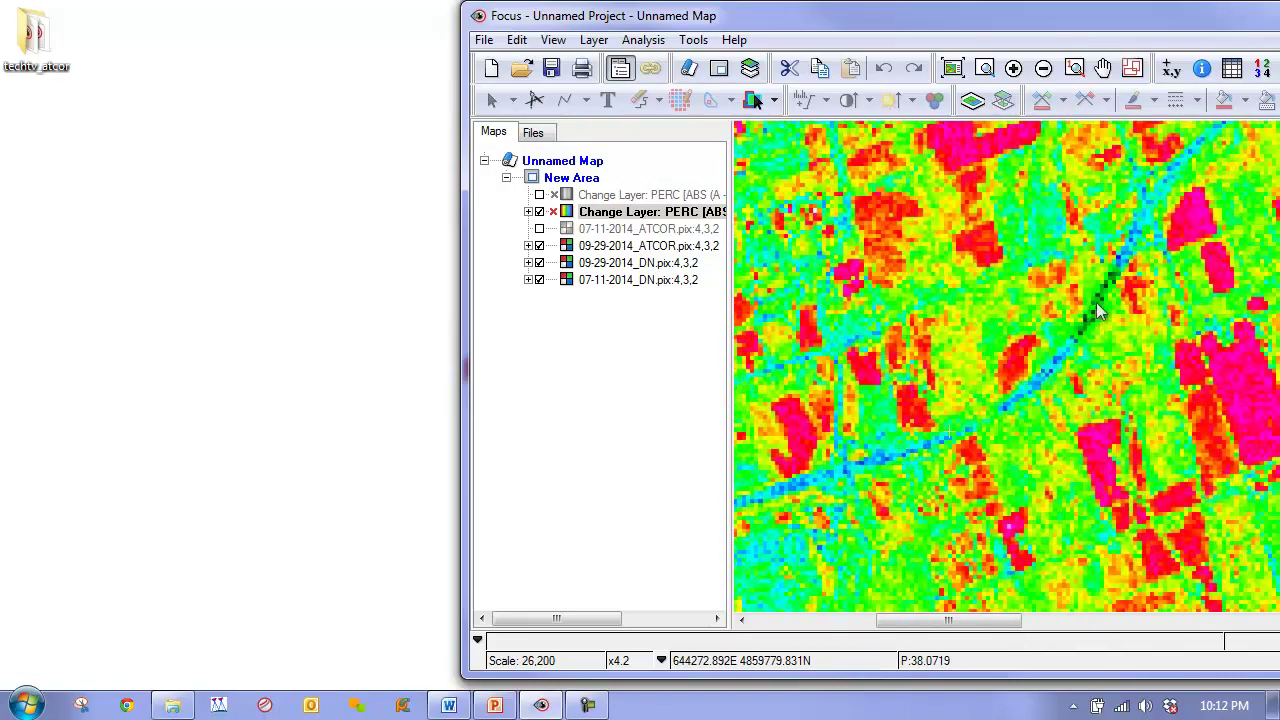
{"action": "left_click_drag", "start_coordinate": [1100, 290], "coordinate": [875, 280]}
Hide the second change layer, show the first, then pan across it and zoom out.
{"action": "left_click_drag", "start_coordinate": [885, 440], "coordinate": [1070, 295]}
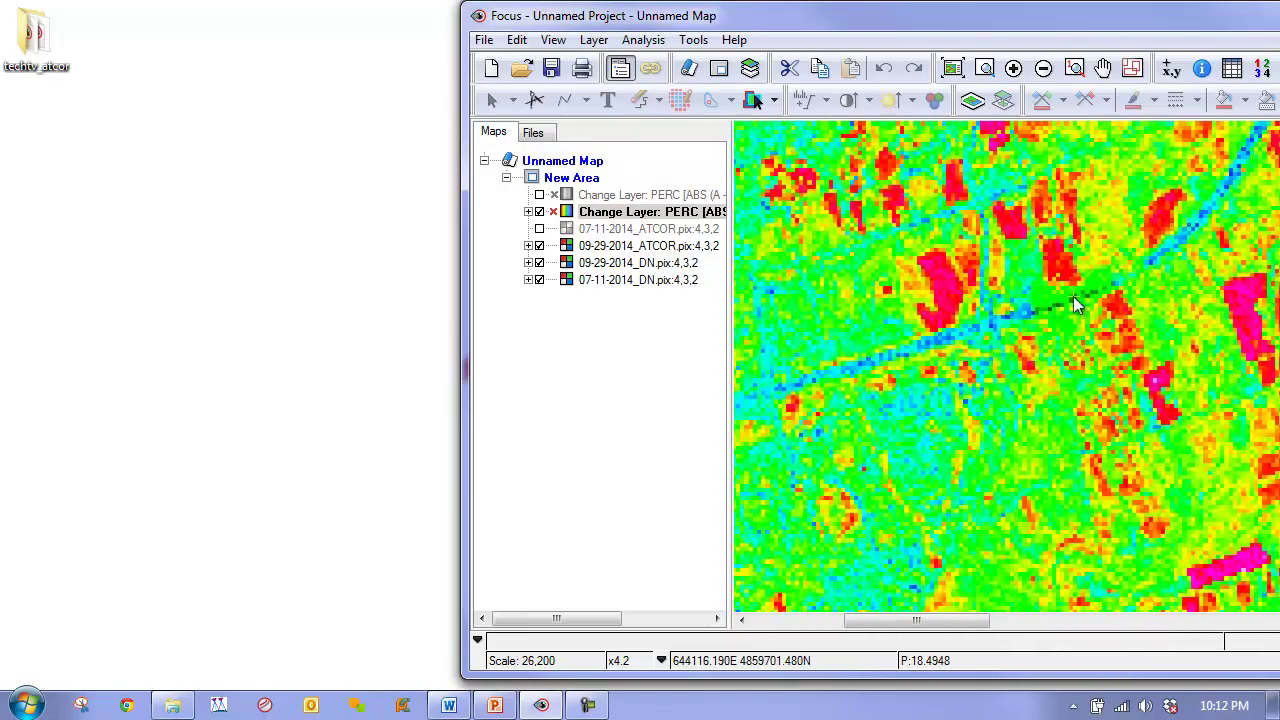
{"action": "left_click", "coordinate": [671, 194]}
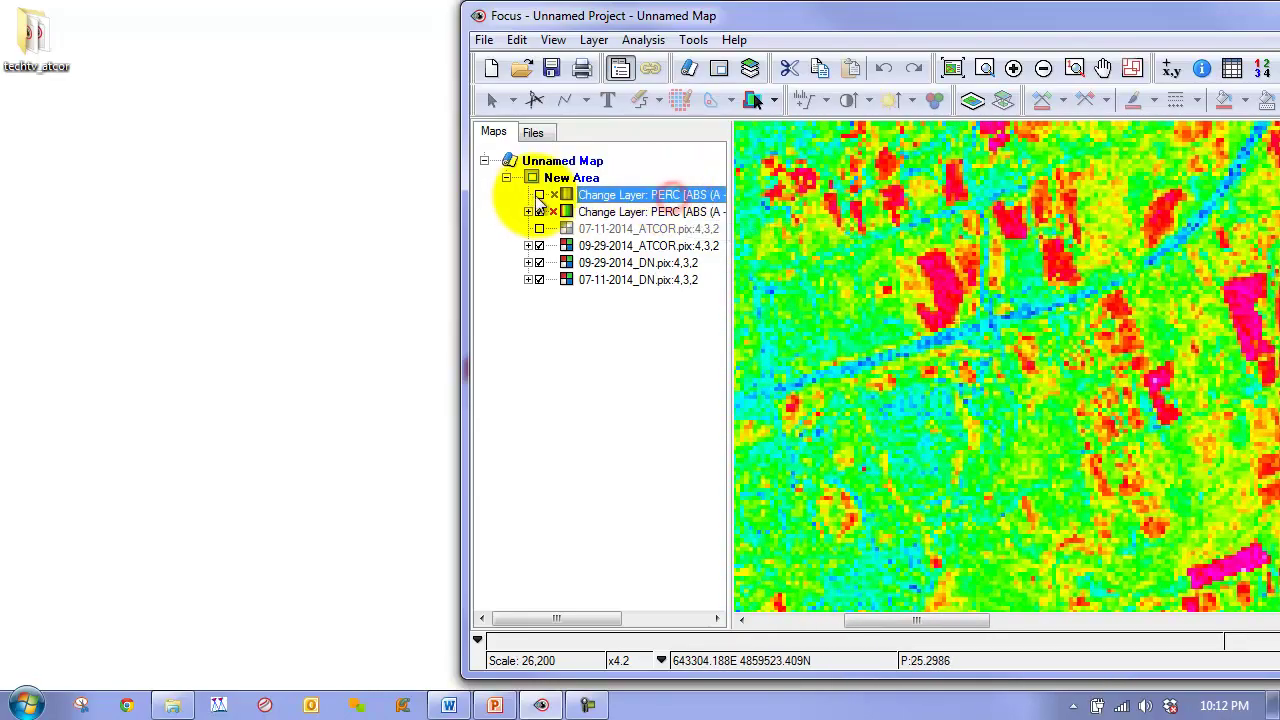
{"action": "left_click", "coordinate": [539, 211]}
{"action": "left_click", "coordinate": [539, 194]}
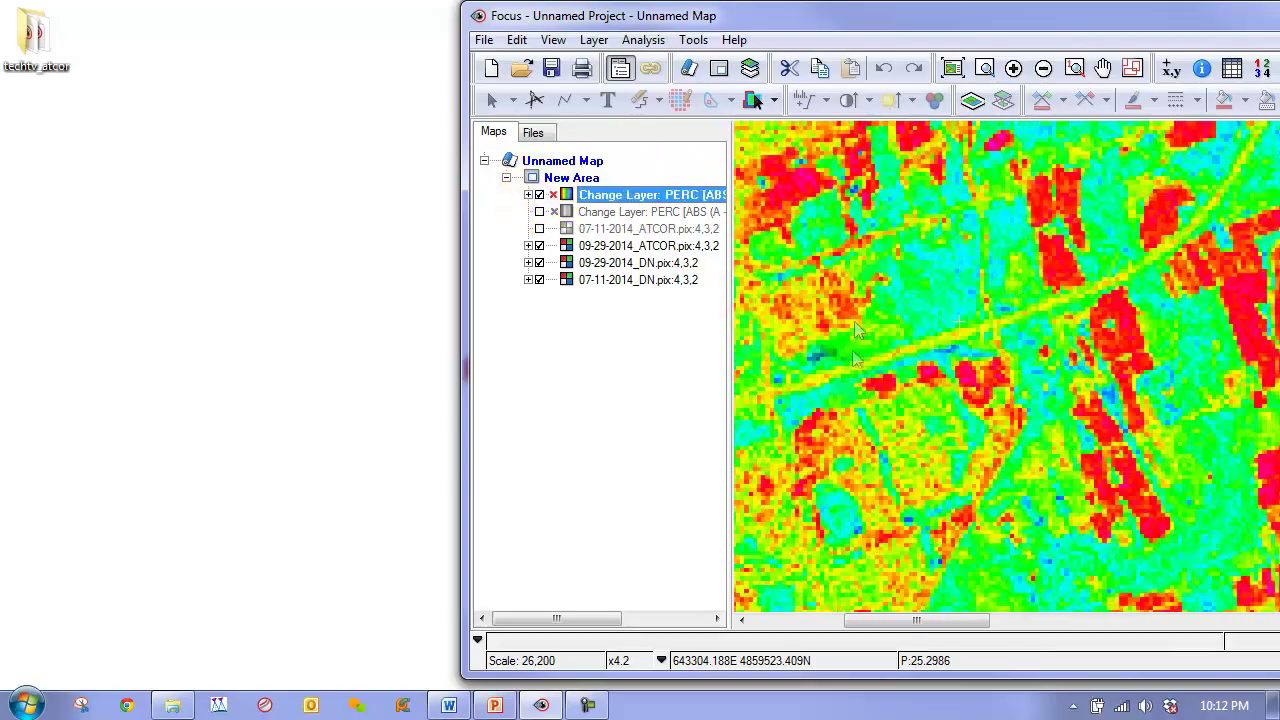
{"action": "left_click_drag", "start_coordinate": [915, 325], "coordinate": [943, 309]}
{"action": "left_click_drag", "start_coordinate": [862, 318], "coordinate": [981, 266]}
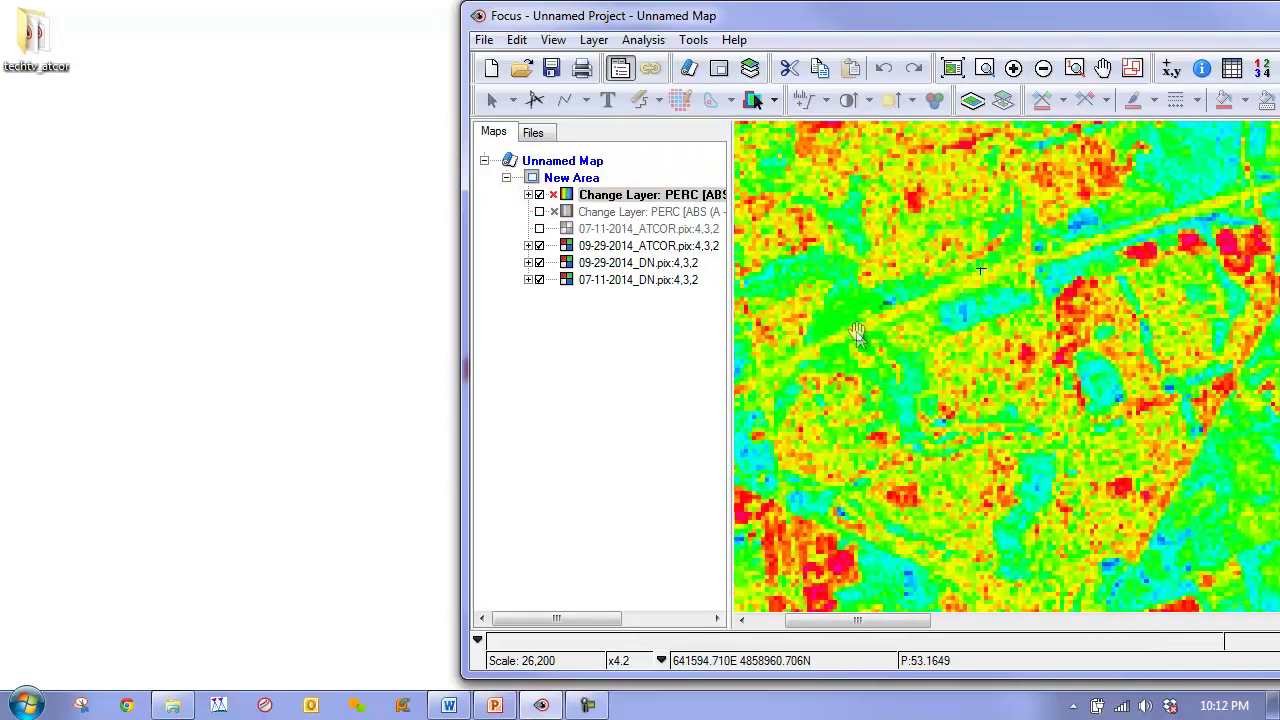
{"action": "left_click_drag", "start_coordinate": [940, 320], "coordinate": [976, 291]}
{"action": "left_click_drag", "start_coordinate": [821, 365], "coordinate": [990, 331]}
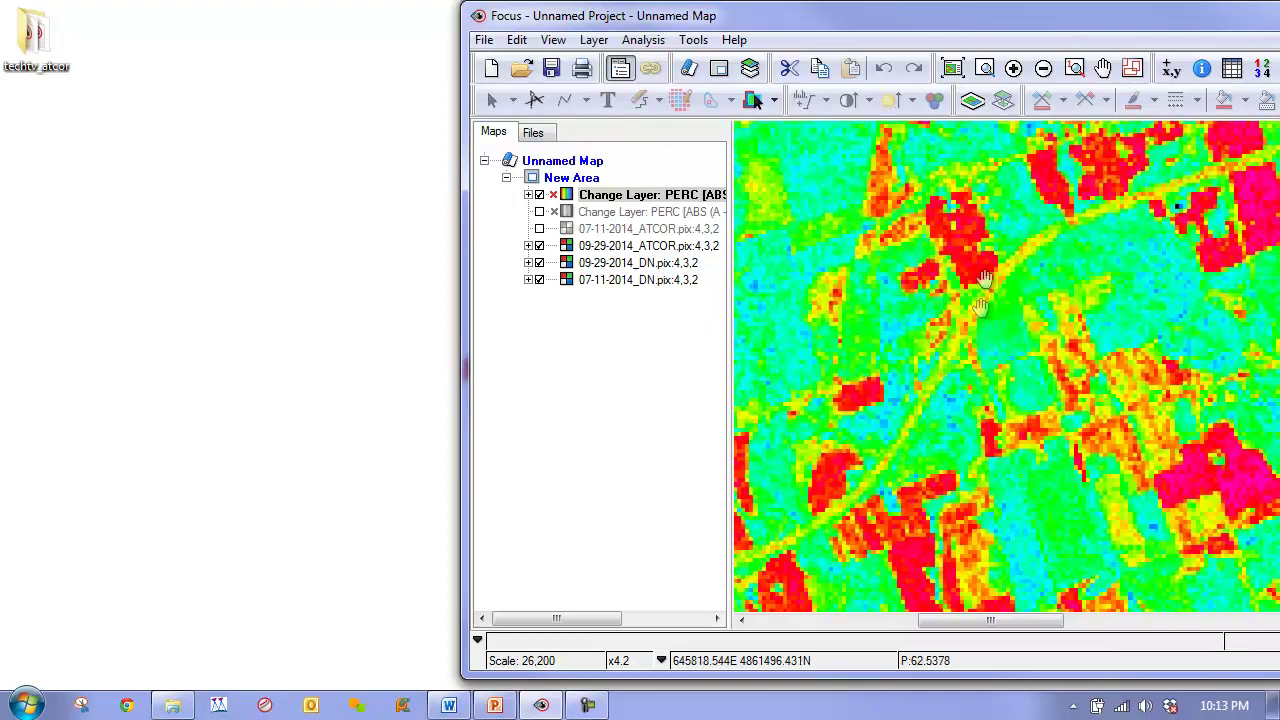
{"action": "left_click_drag", "start_coordinate": [1009, 290], "coordinate": [965, 358]}
{"action": "scroll", "coordinate": [876, 290], "scroll_direction": "down", "scroll_amount": 1}
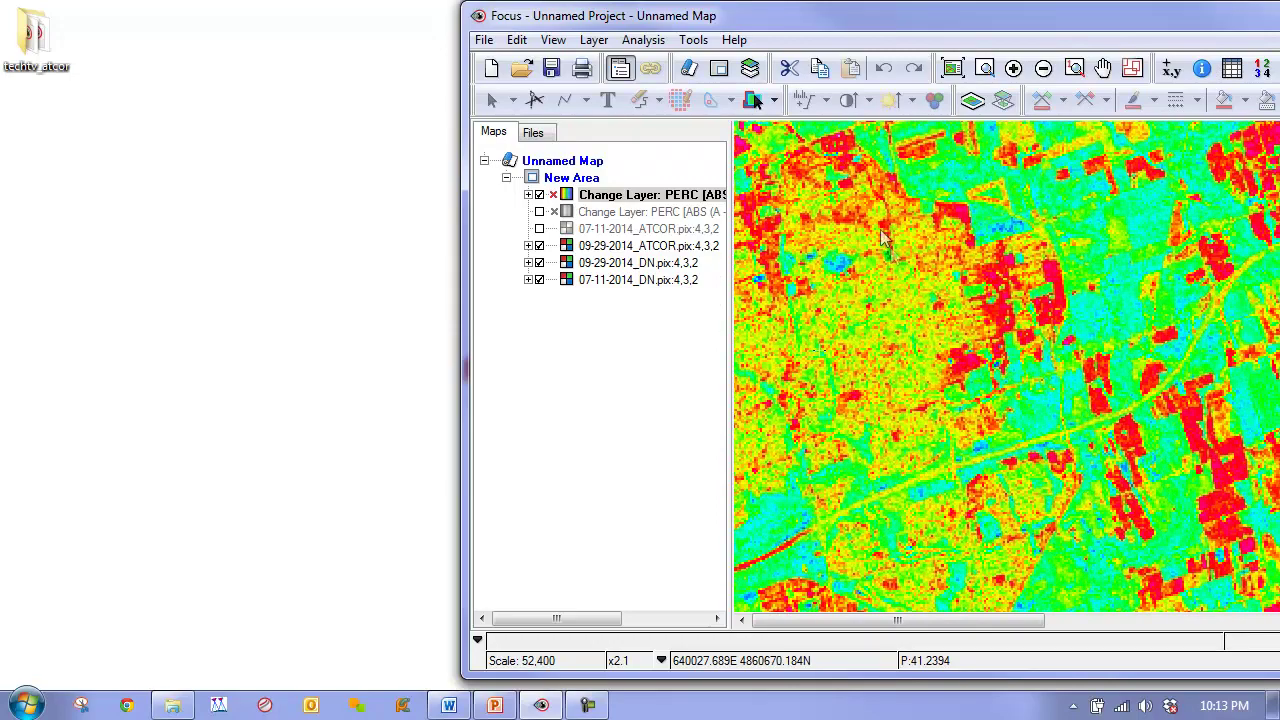
Turn off both PERC change layers and the 07-11-2014_ATCOR image, then pan east over the fields.
{"action": "left_click", "coordinate": [539, 194]}
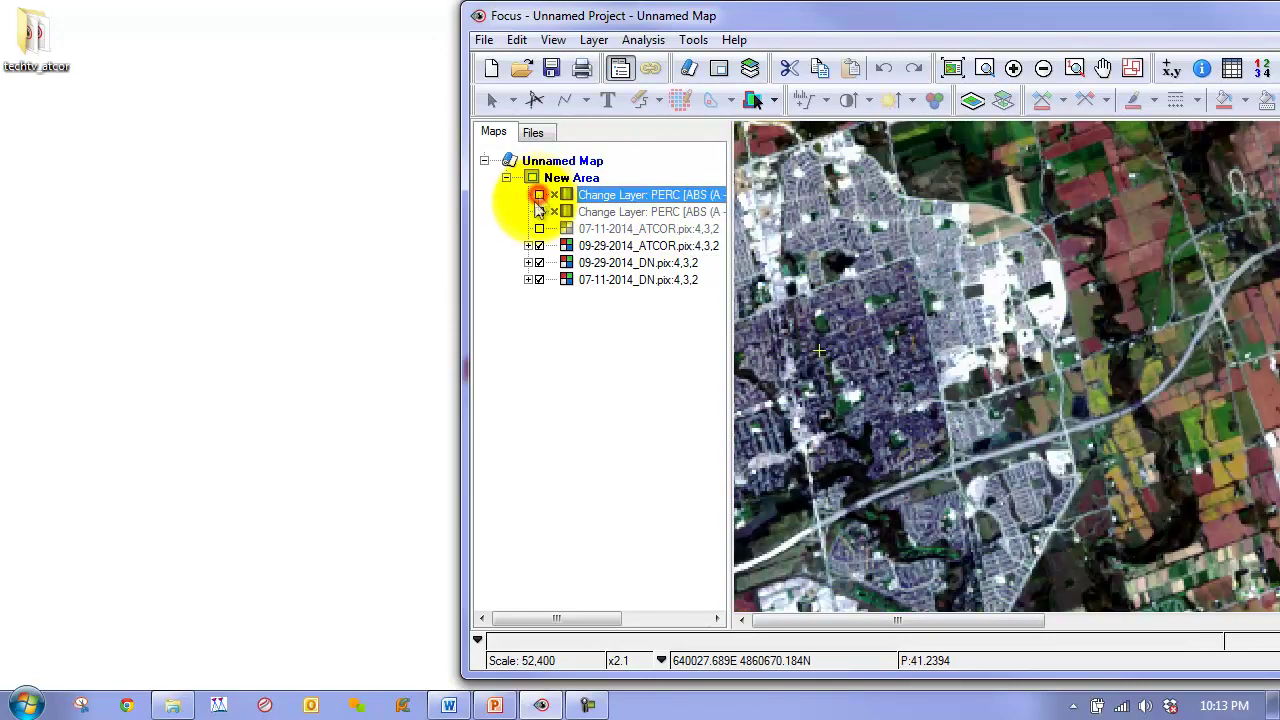
{"action": "left_click", "coordinate": [539, 211]}
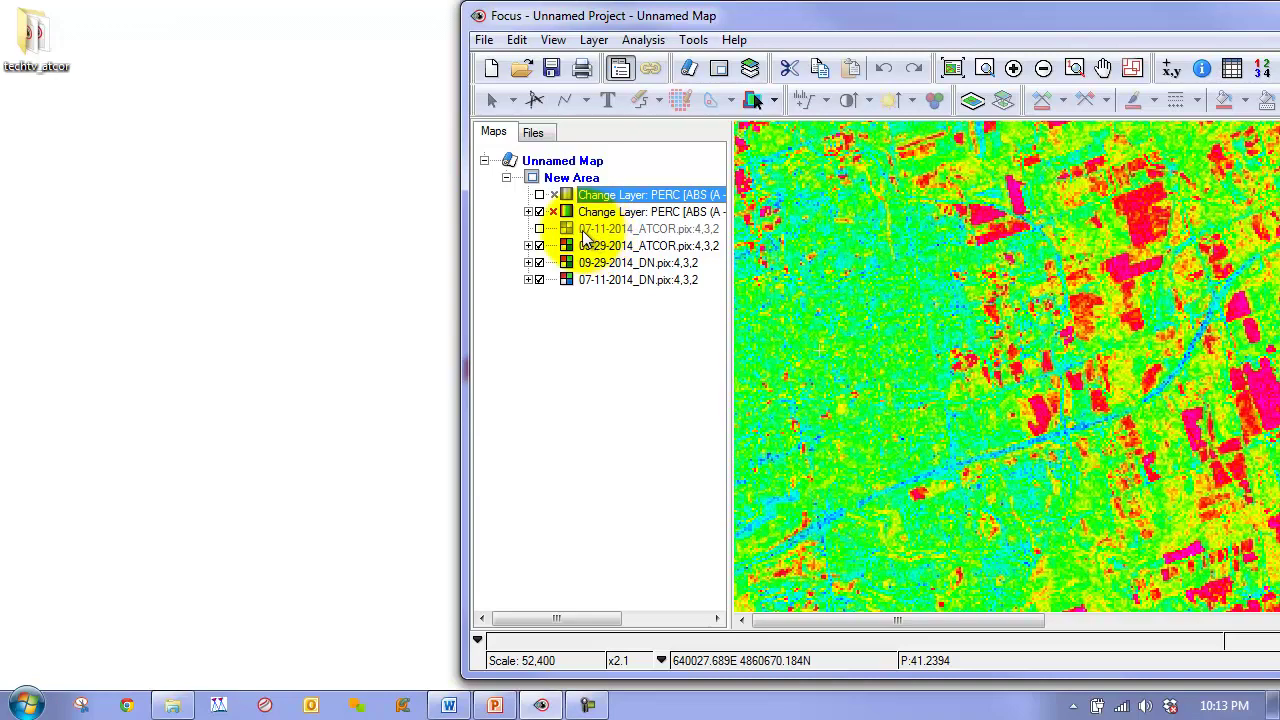
{"action": "left_click", "coordinate": [539, 212]}
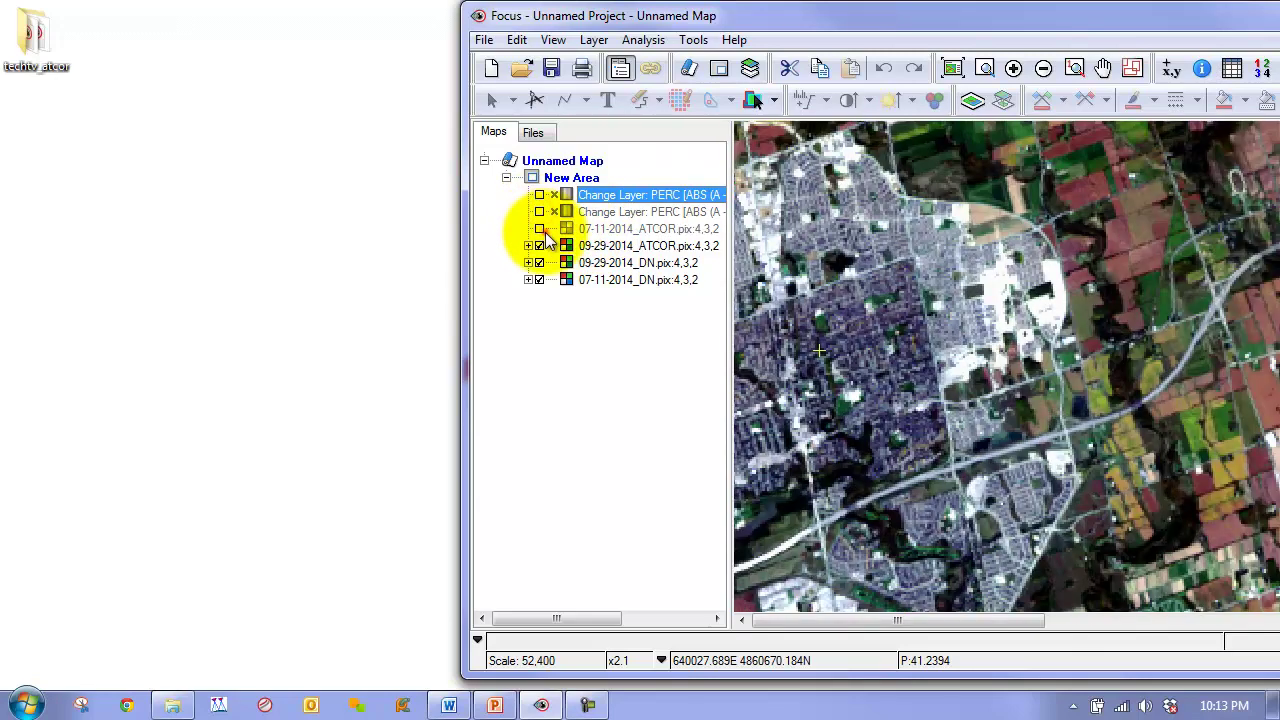
{"action": "left_click", "coordinate": [540, 229]}
{"action": "left_click", "coordinate": [540, 229]}
{"action": "left_click", "coordinate": [540, 229]}
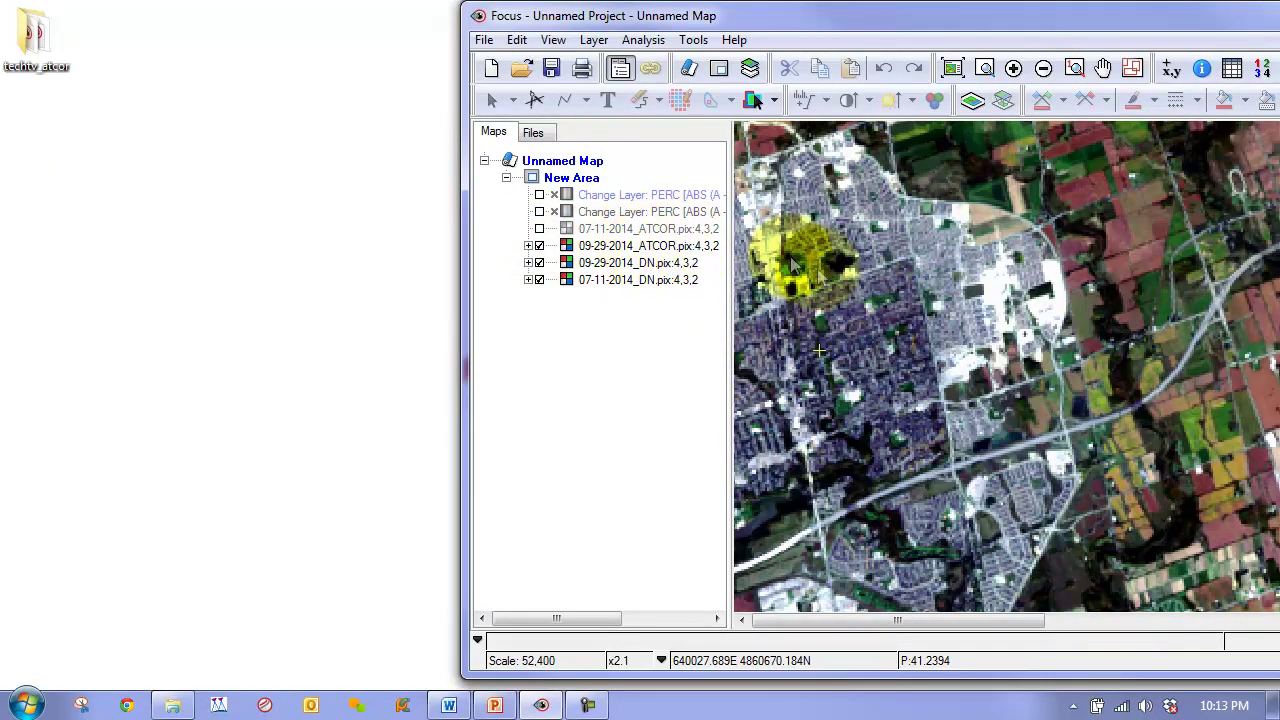
{"action": "left_click_drag", "start_coordinate": [1006, 366], "coordinate": [766, 386]}
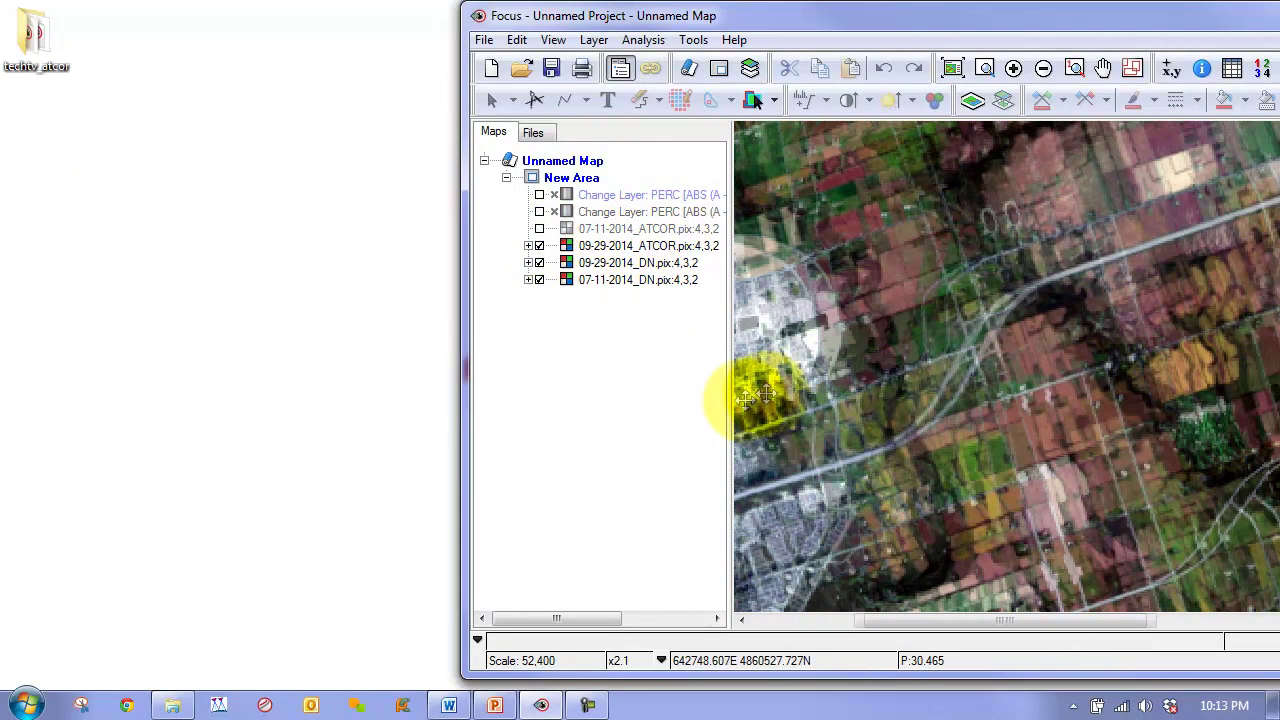
{"action": "left_click_drag", "start_coordinate": [1008, 426], "coordinate": [918, 320]}
Turn the 07-11-2014_ATCOR image and both PERC change layers back on, first layer on top.
{"action": "left_click", "coordinate": [683, 212]}
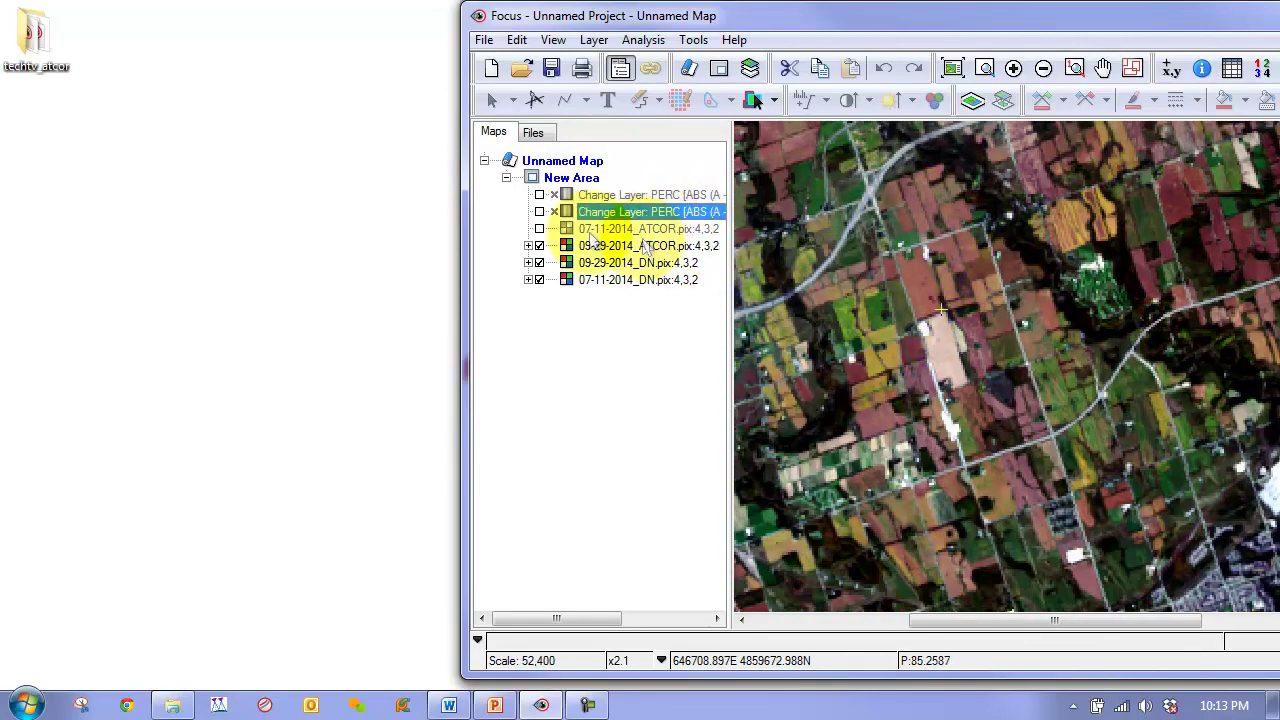
{"action": "left_click", "coordinate": [539, 212]}
{"action": "left_click", "coordinate": [539, 212]}
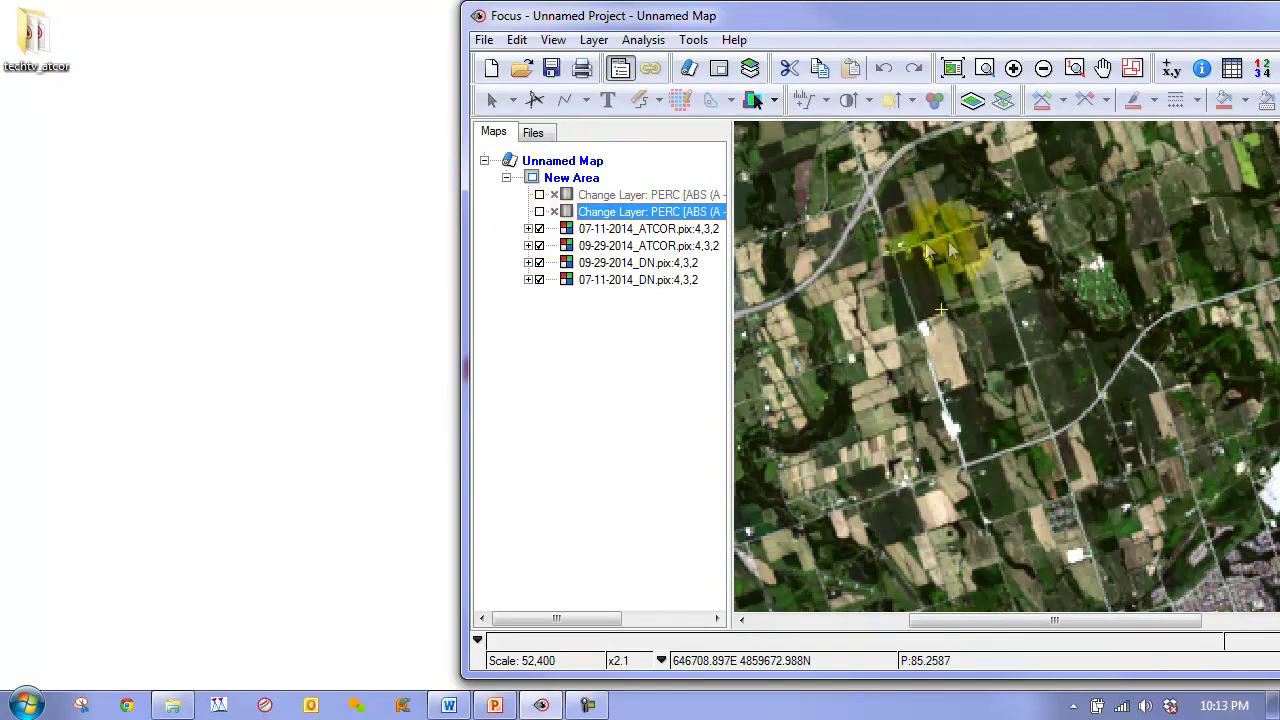
{"action": "left_click", "coordinate": [926, 284]}
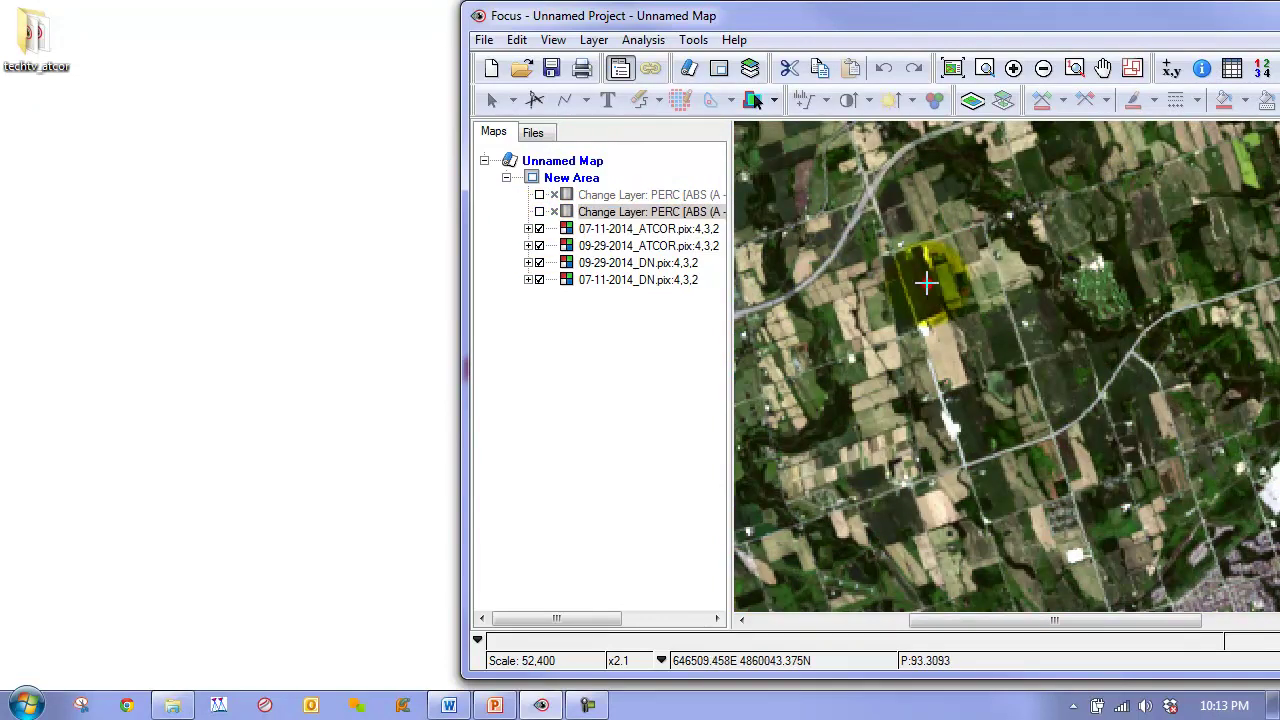
{"action": "left_click", "coordinate": [539, 229]}
{"action": "left_click", "coordinate": [539, 229]}
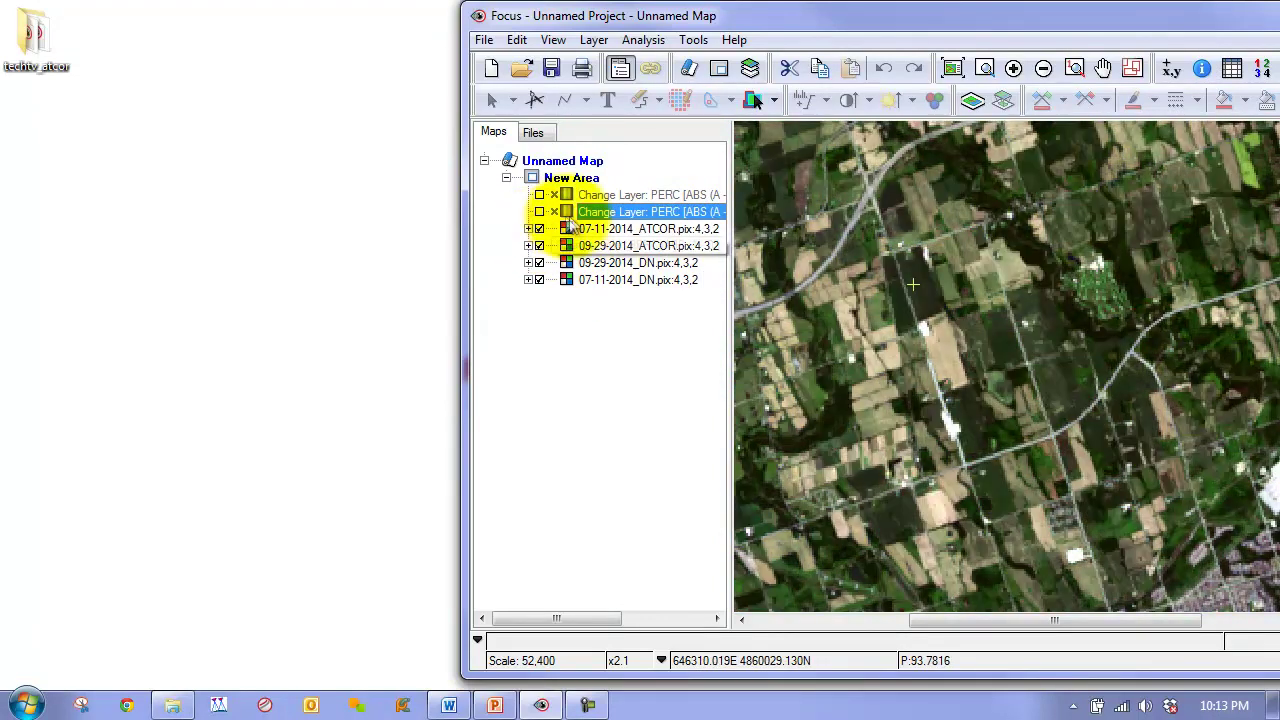
{"action": "left_click", "coordinate": [539, 212]}
{"action": "left_click", "coordinate": [922, 284]}
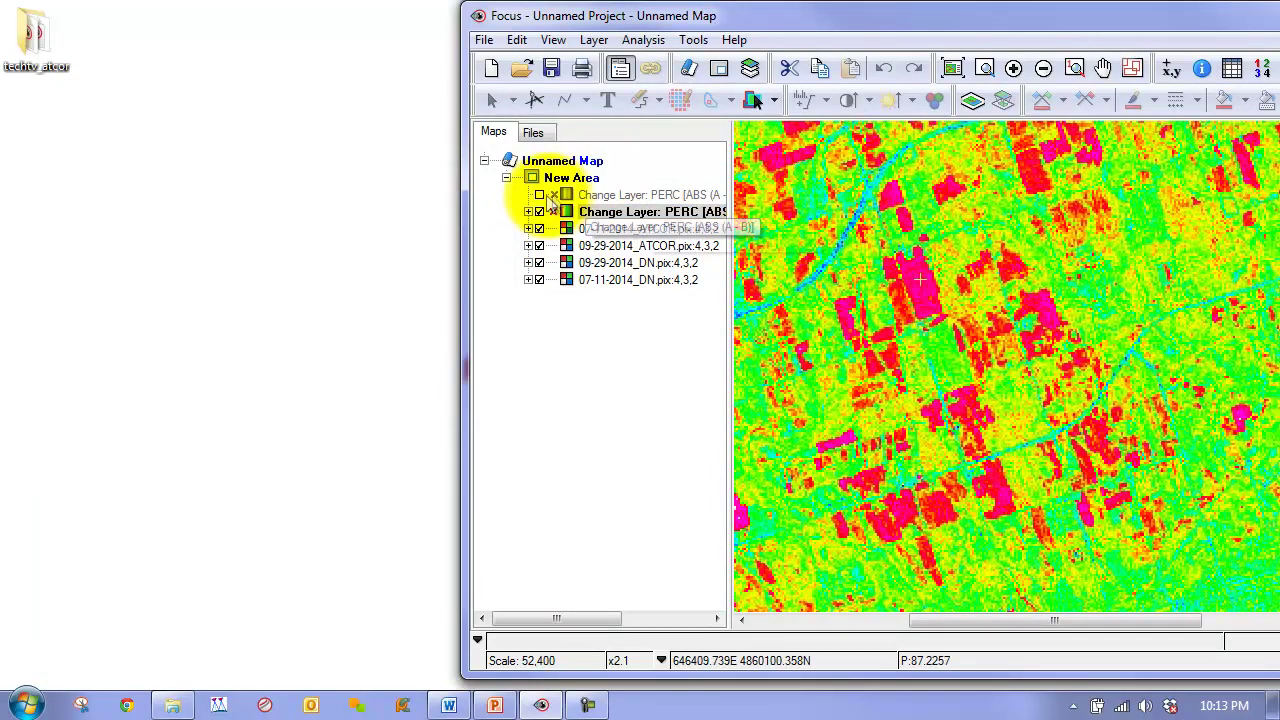
{"action": "left_click", "coordinate": [539, 195]}
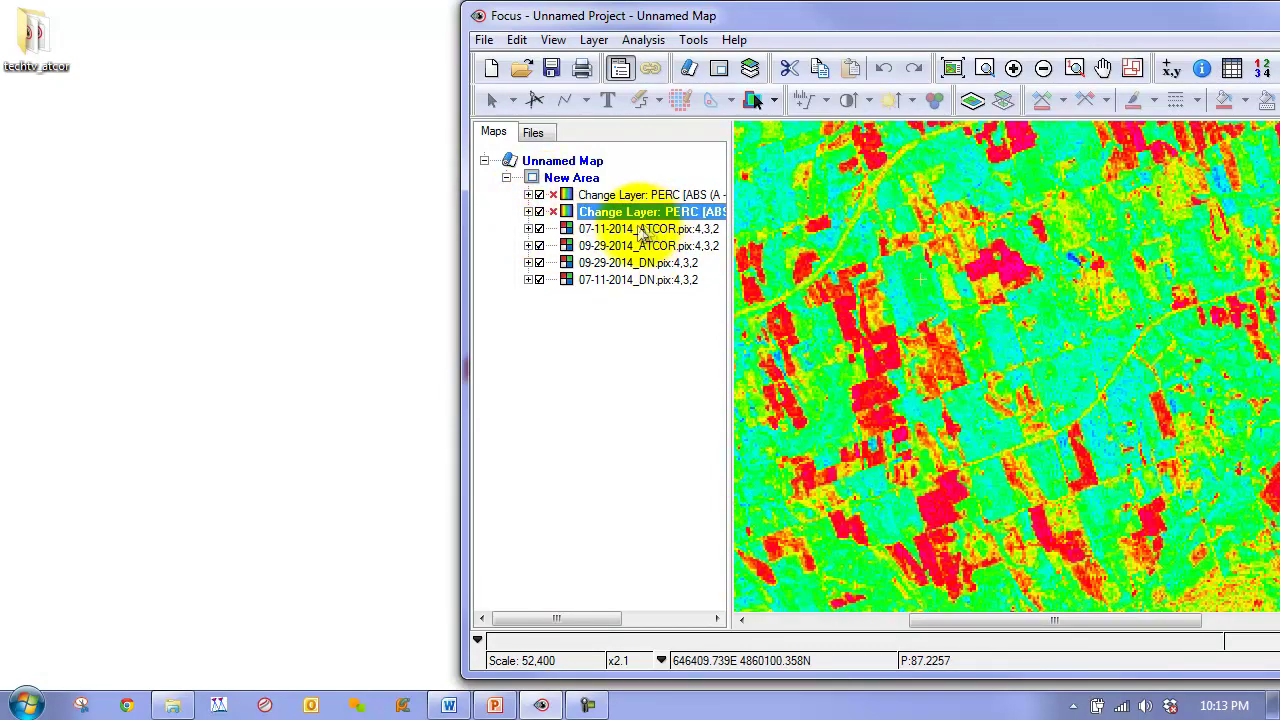